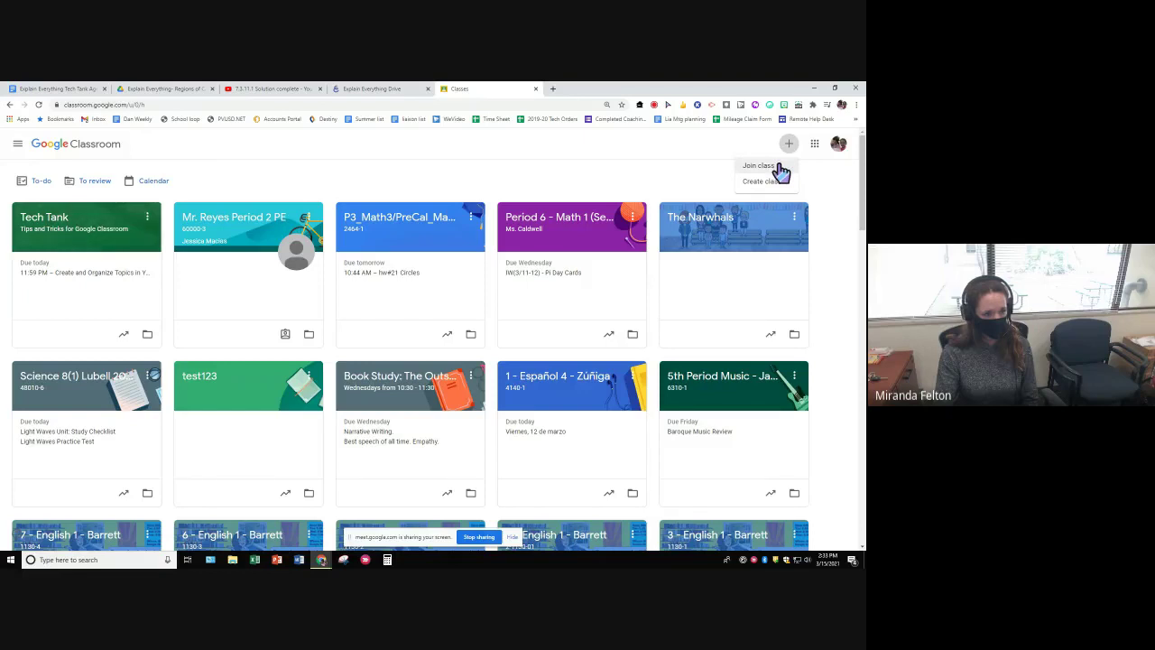
Open the Tech Tank class and display its class code enlarged, closing the code display when done
{"action": "left_click", "coordinate": [50, 230]}
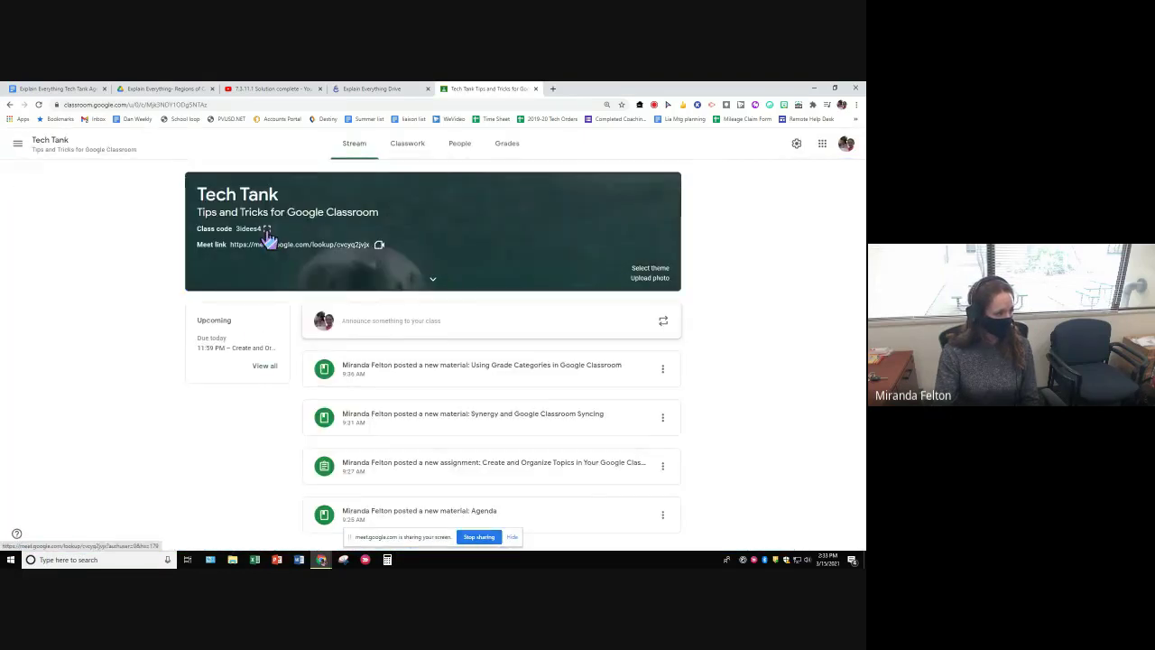
{"action": "left_click", "coordinate": [267, 228]}
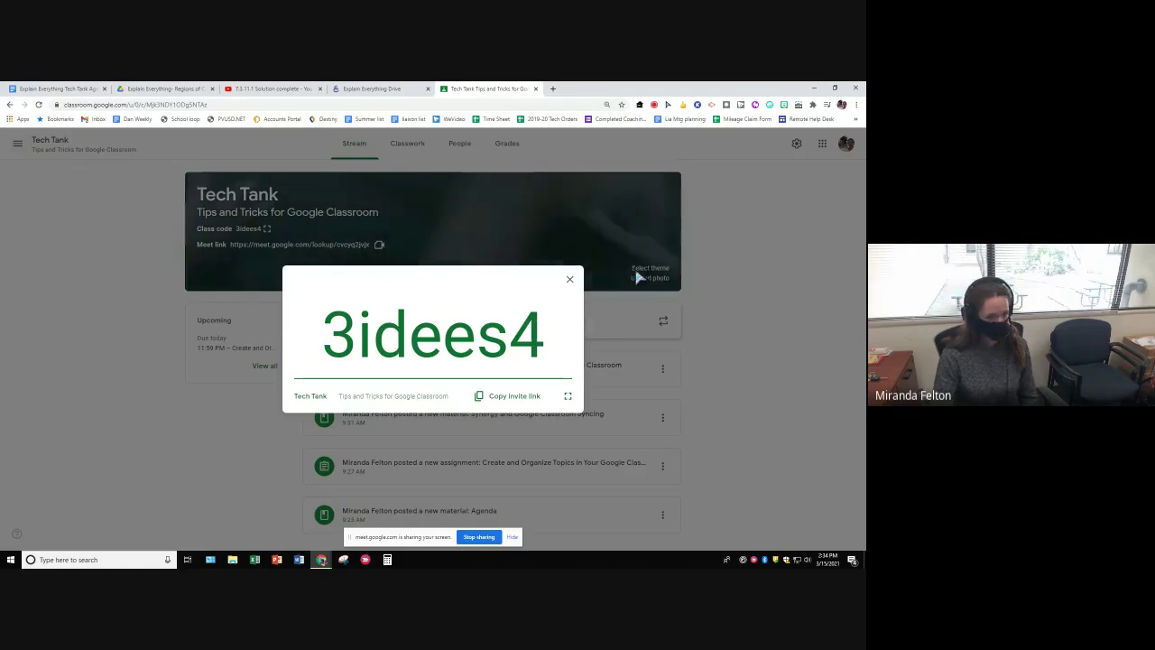
{"action": "left_click", "coordinate": [571, 281]}
View the class's roster of teachers and students and return to the stream
{"action": "left_click", "coordinate": [459, 145]}
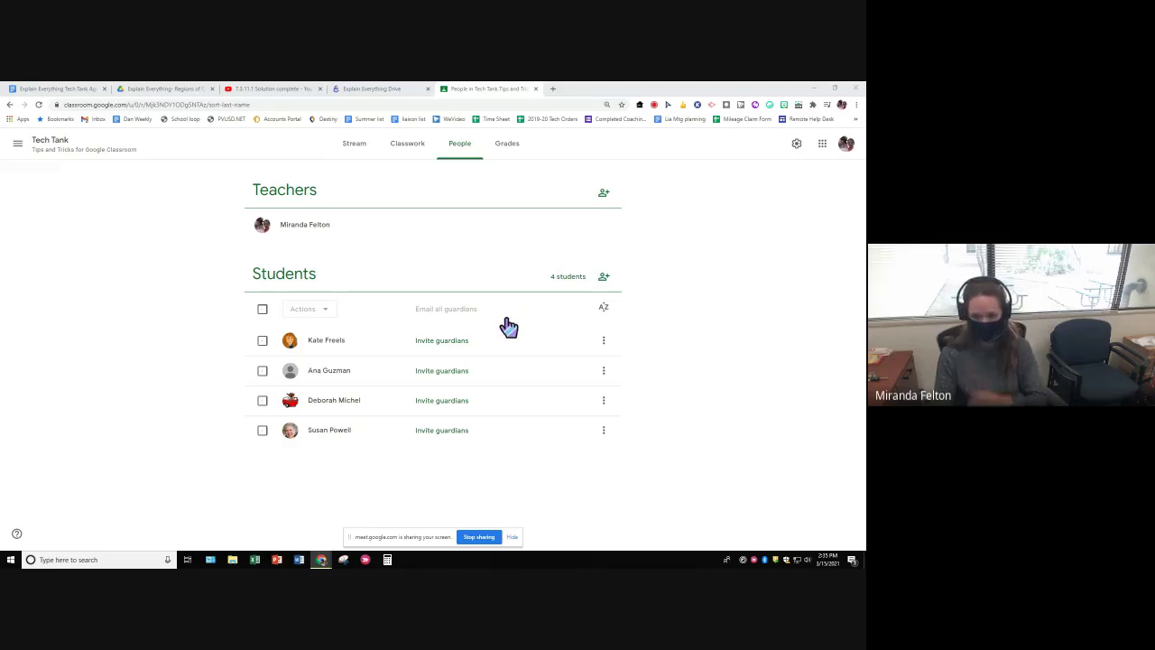
{"action": "left_click", "coordinate": [353, 152]}
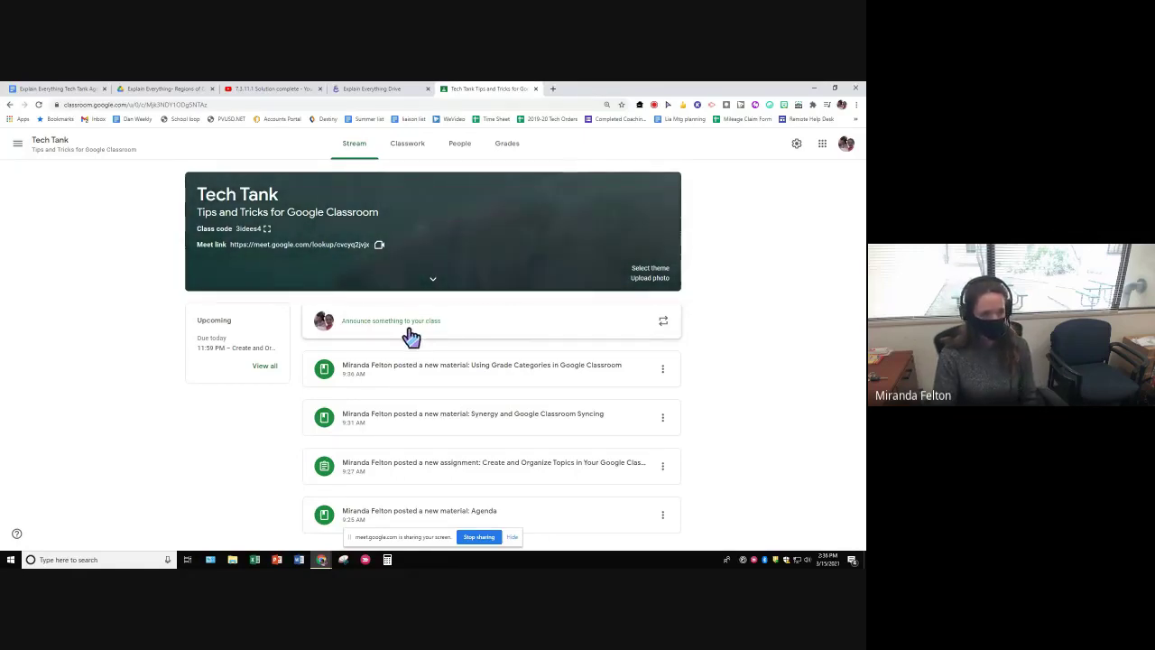
Draft a class announcement reading "Hey! Your project is due tomorrow"
{"action": "left_click", "coordinate": [411, 332]}
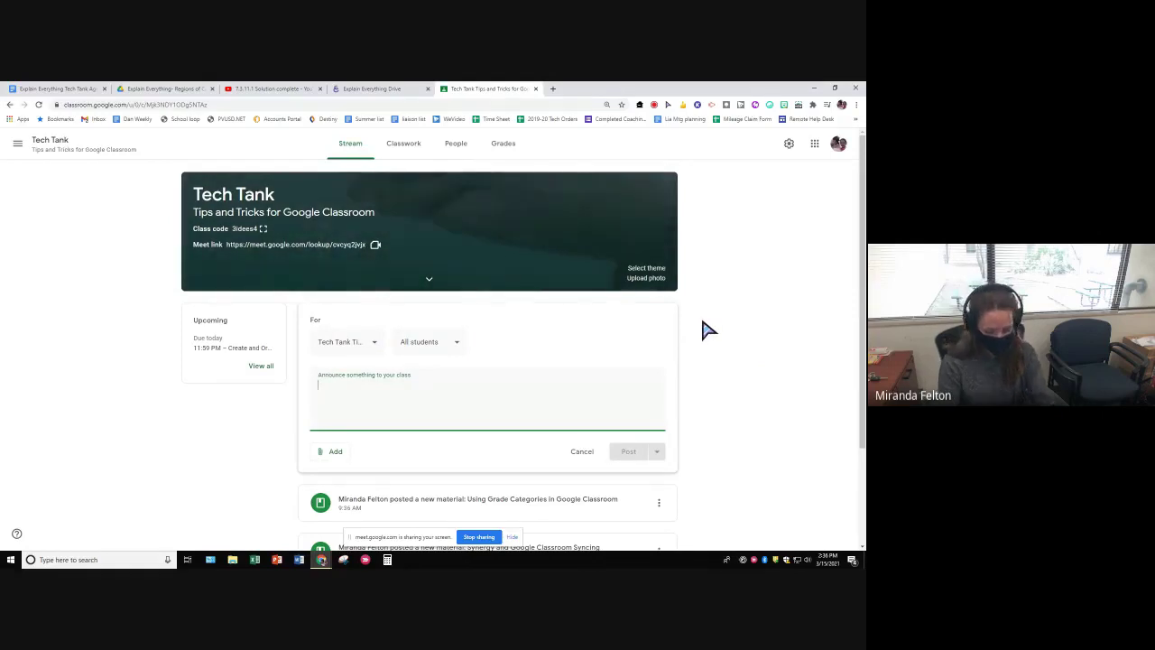
{"action": "type", "text": "Hey"}
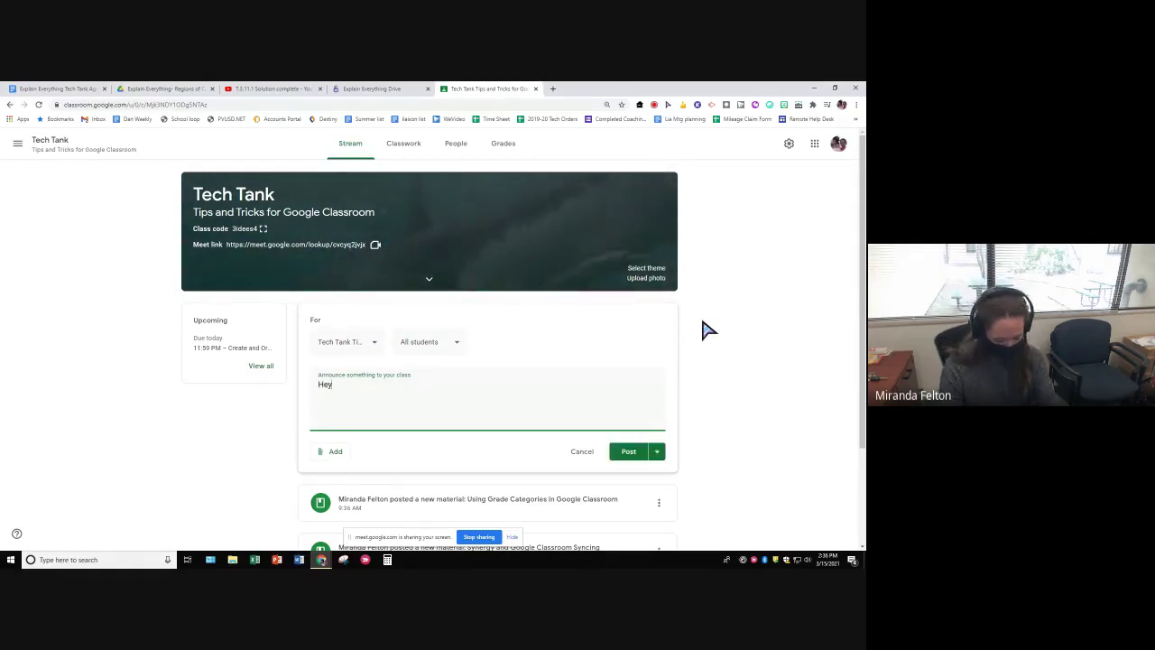
{"action": "type", "text": "!  Your proj"}
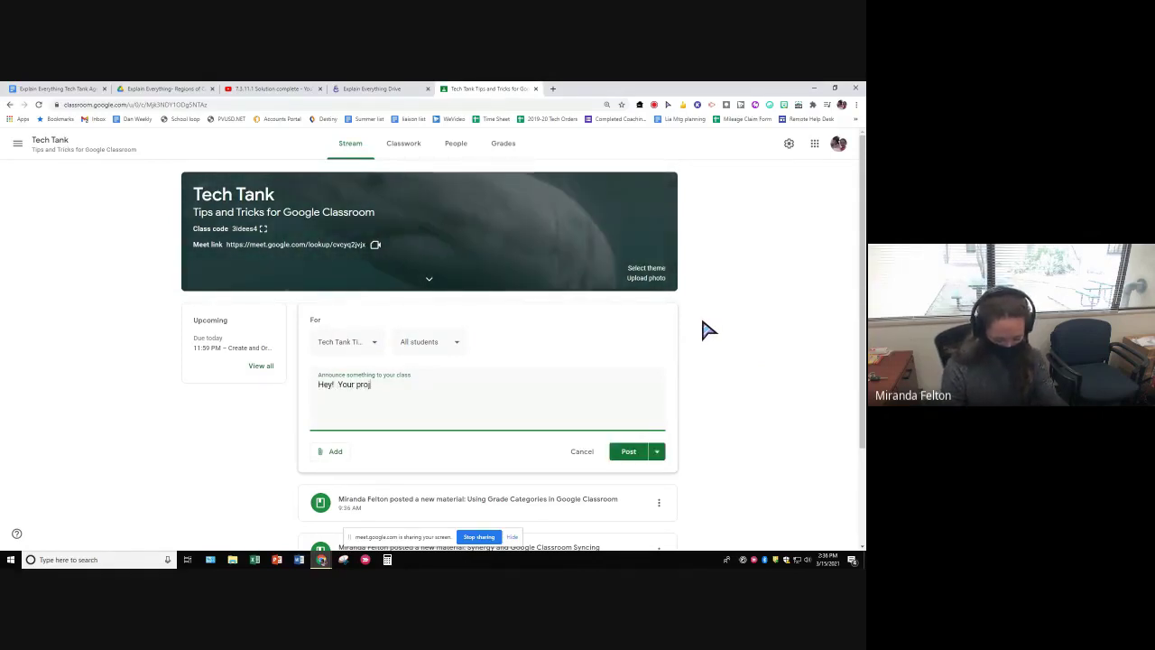
{"action": "type", "text": "ect is due tomorrow"}
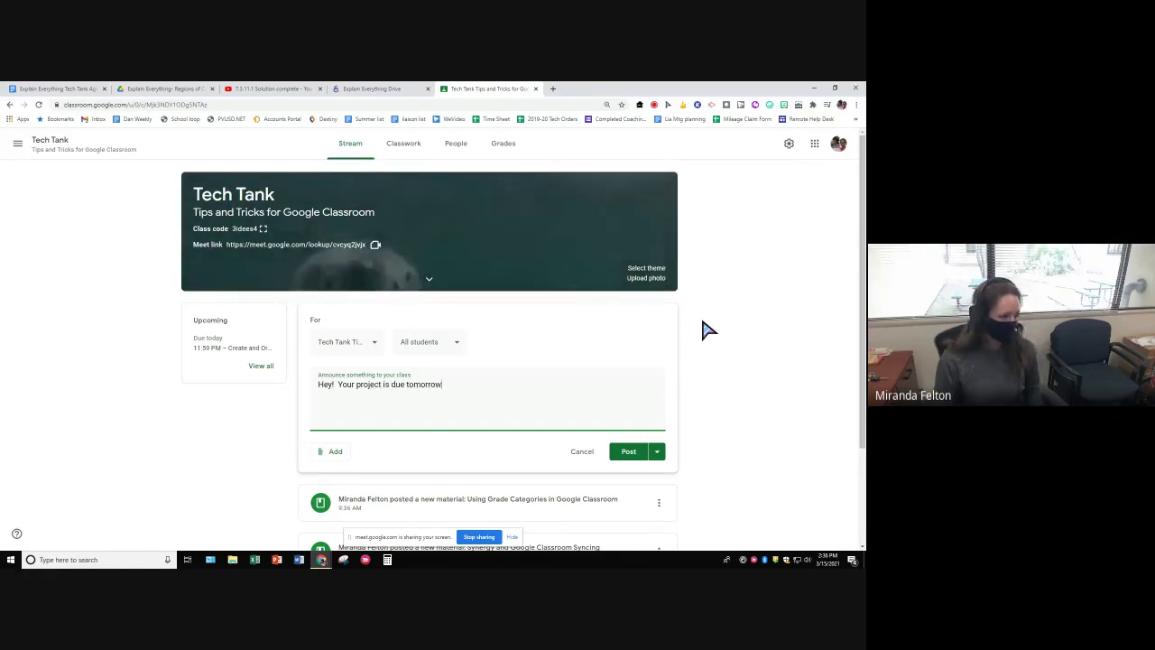
Limit the project reminder's audience to only the last listed student and post it
{"action": "left_click", "coordinate": [456, 351]}
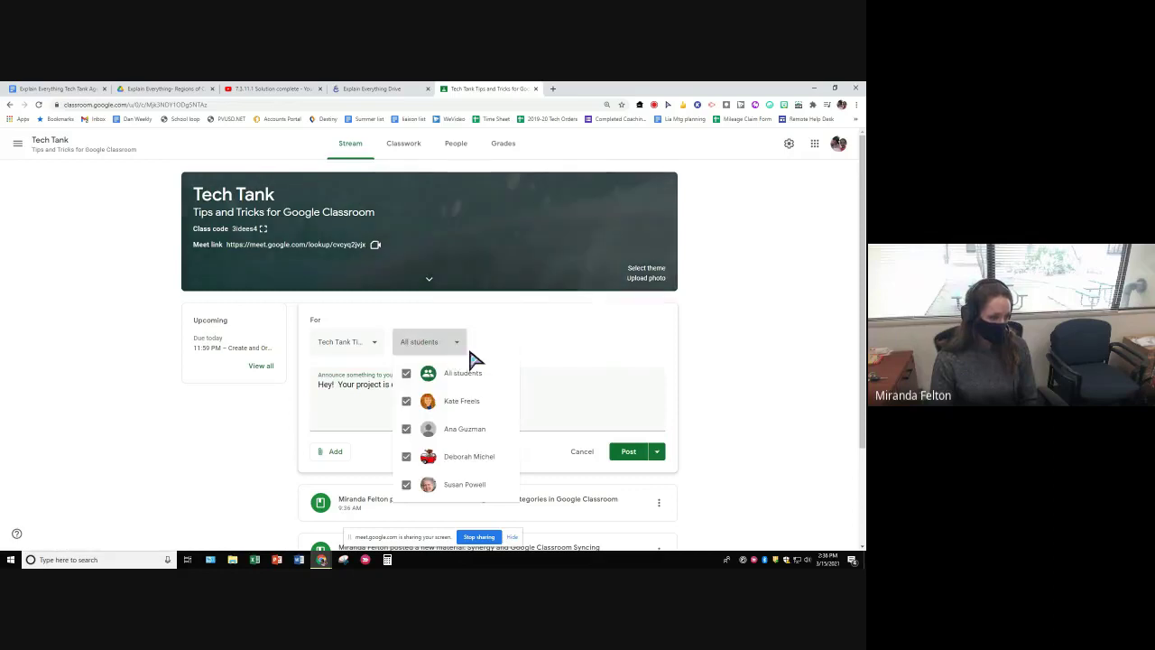
{"action": "left_click", "coordinate": [462, 373]}
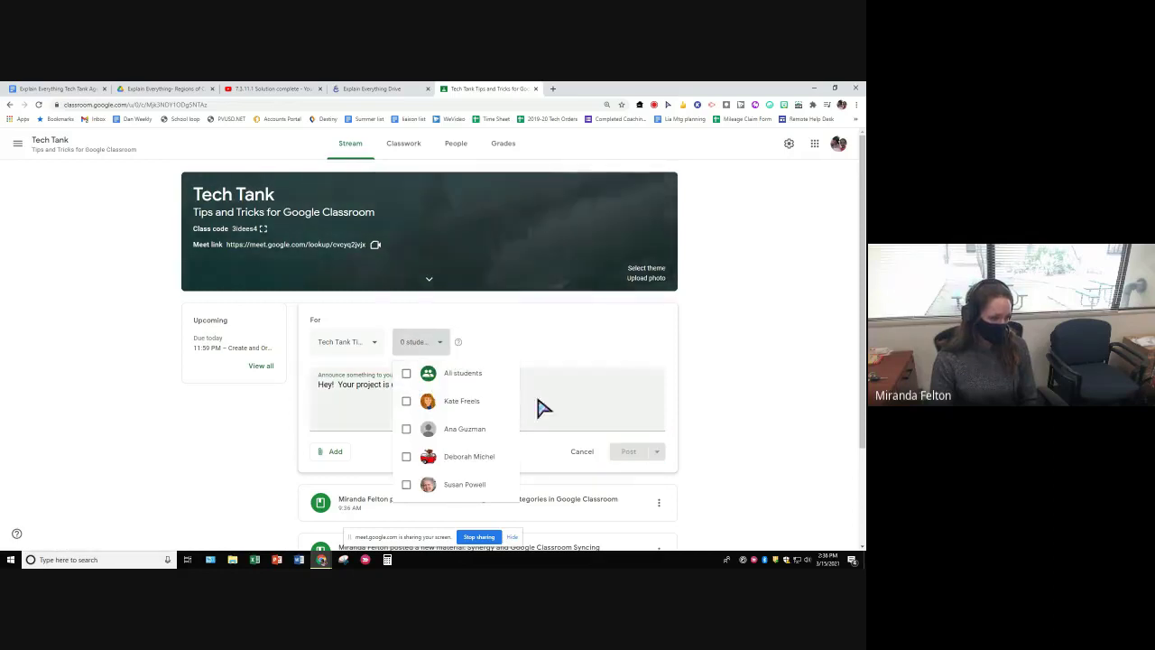
{"action": "left_click", "coordinate": [406, 485]}
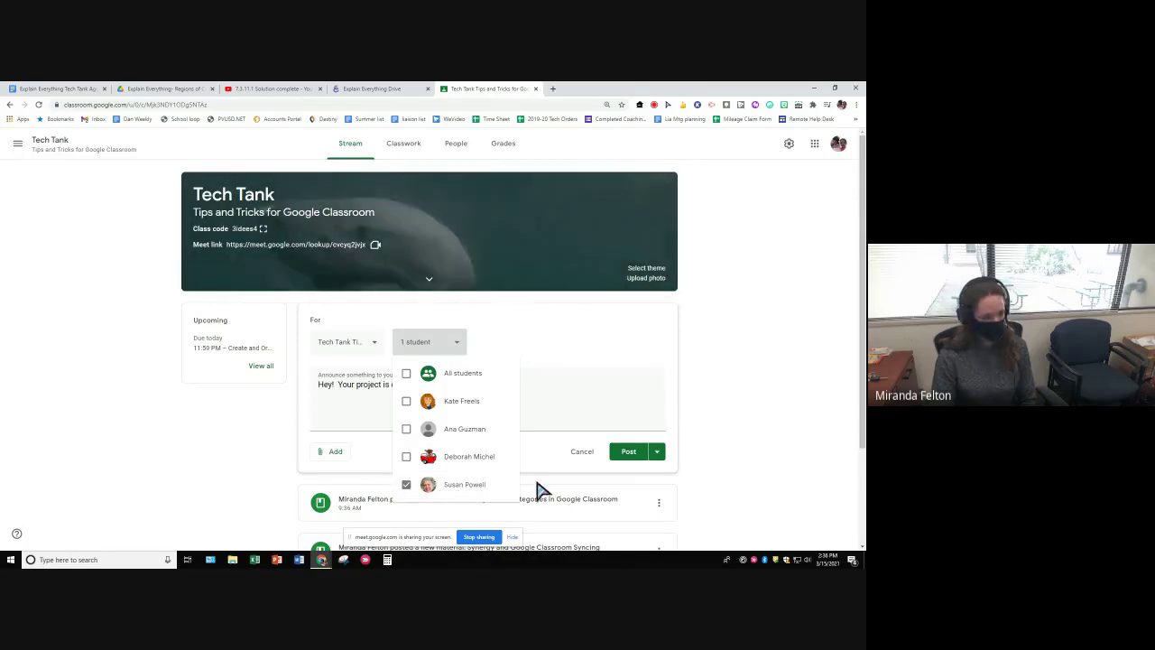
{"action": "left_click", "coordinate": [658, 403]}
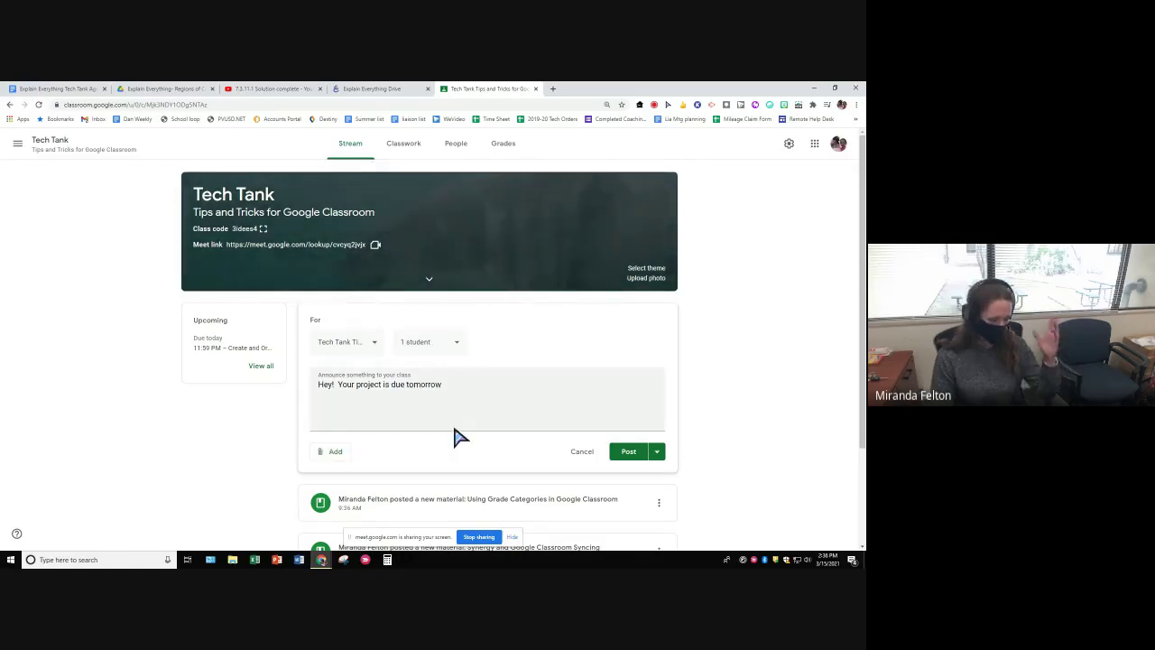
{"action": "left_click", "coordinate": [625, 455]}
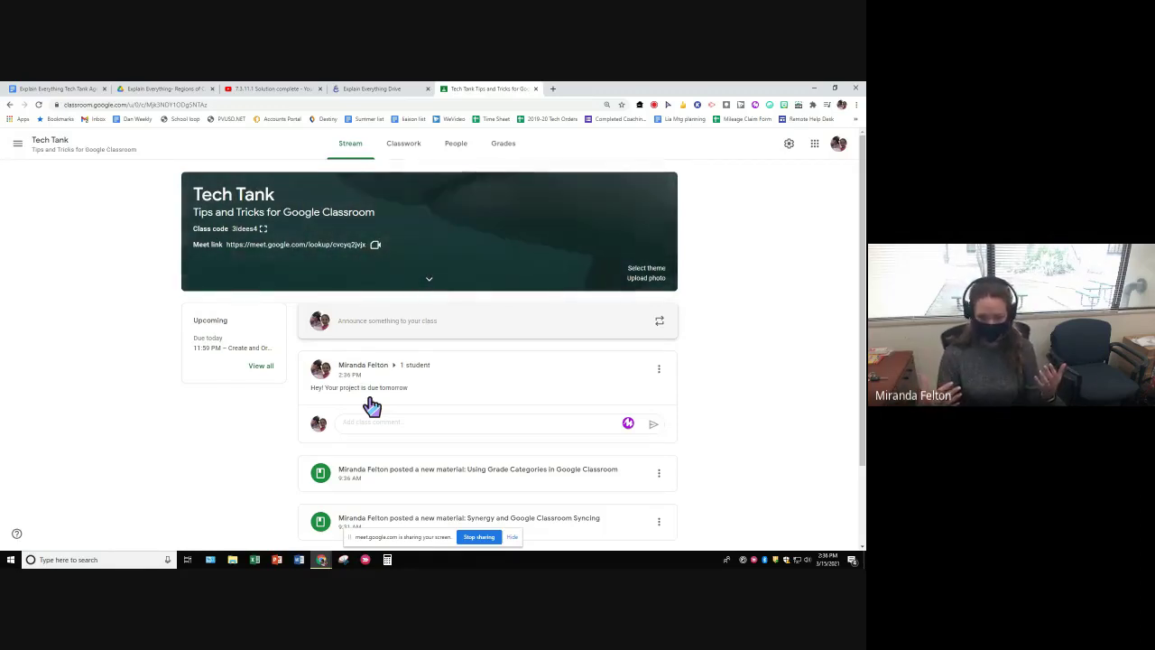
Draft a new class announcement reading "Talk to eachother!"
{"action": "left_click", "coordinate": [390, 334]}
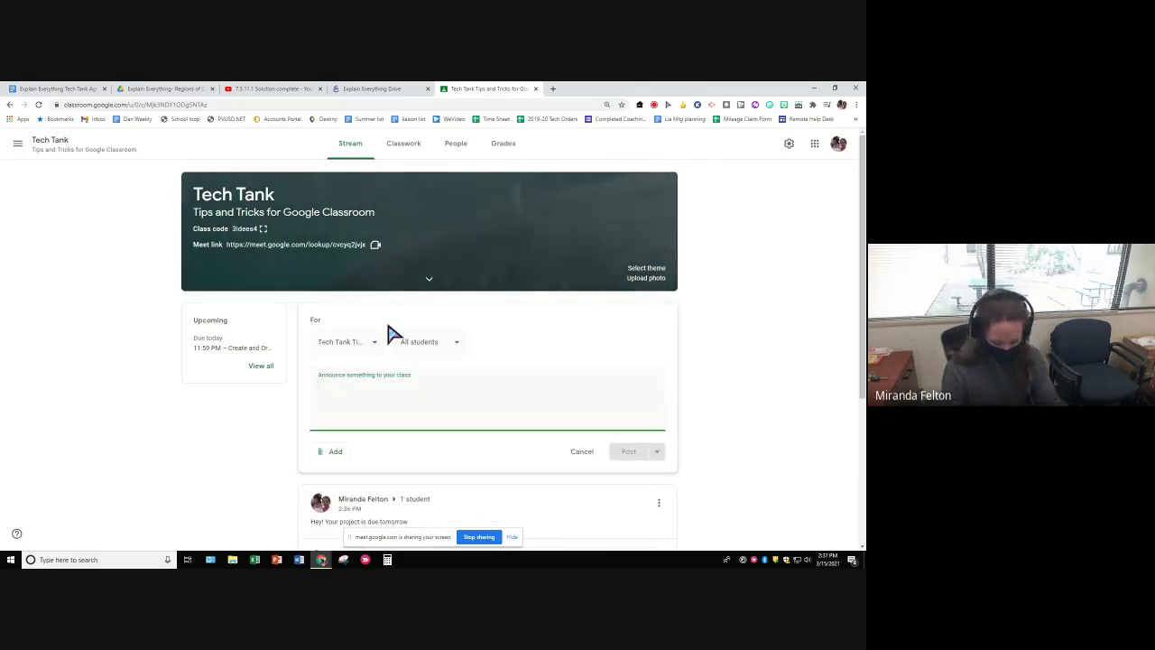
{"action": "type", "text": "Talkn"}
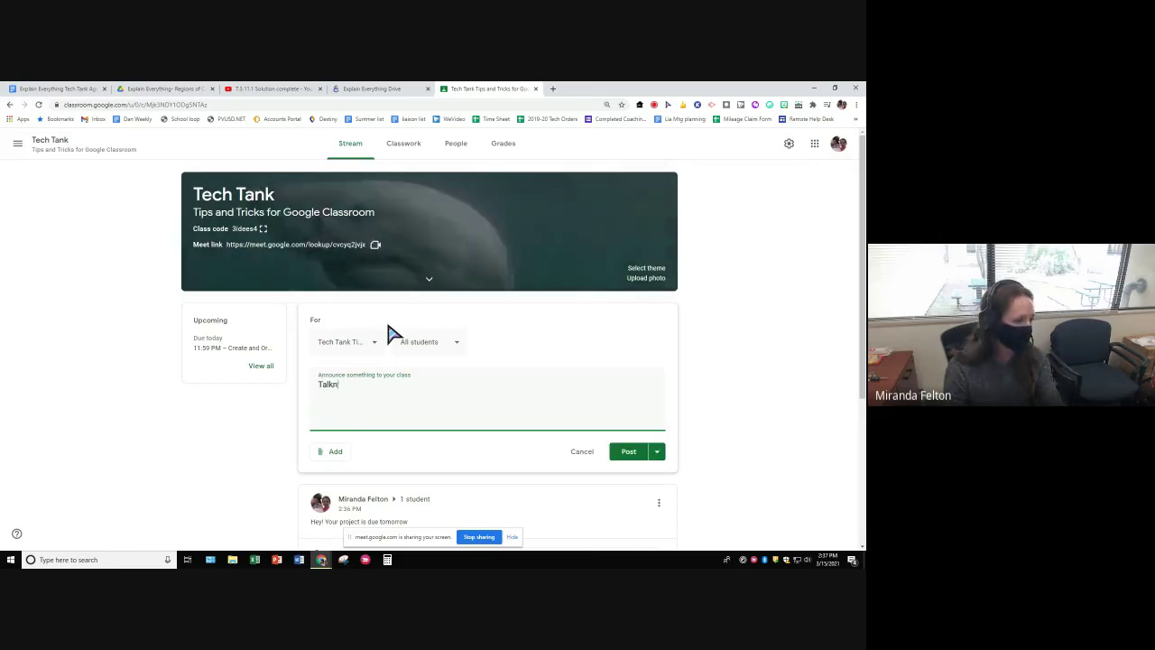
{"action": "key", "text": "BackSpace"}
{"action": "type", "text": "to ea"}
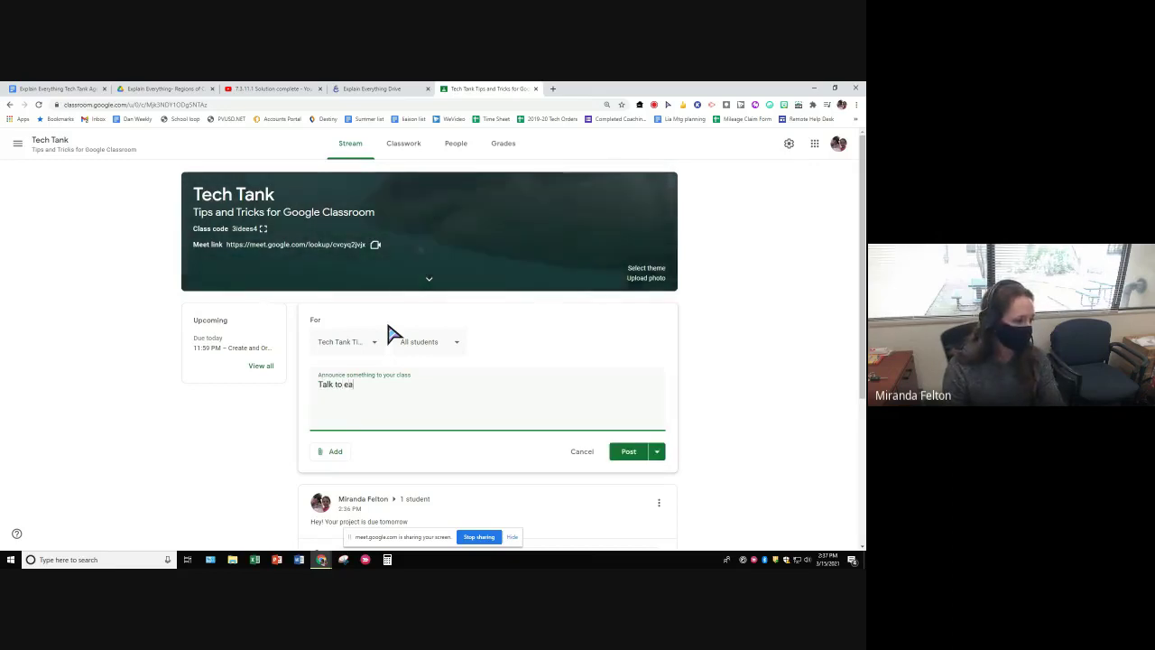
{"action": "type", "text": "chouther!"}
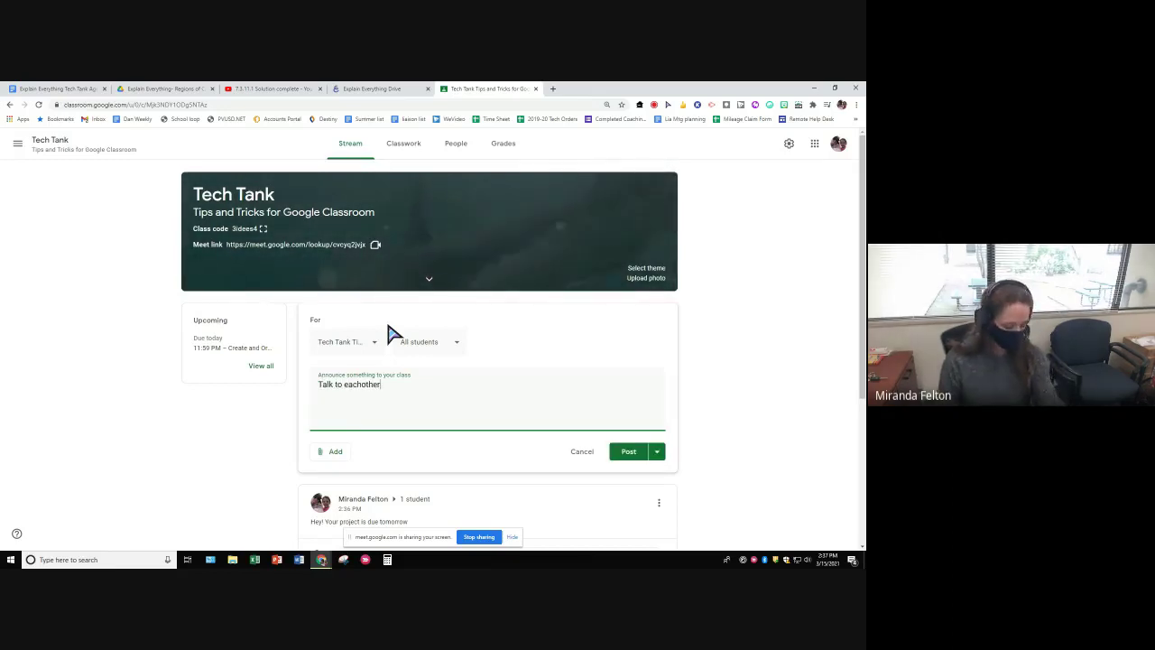
Limit the "Talk to eachother!" announcement to the last three listed students and post it
{"action": "left_click", "coordinate": [455, 342]}
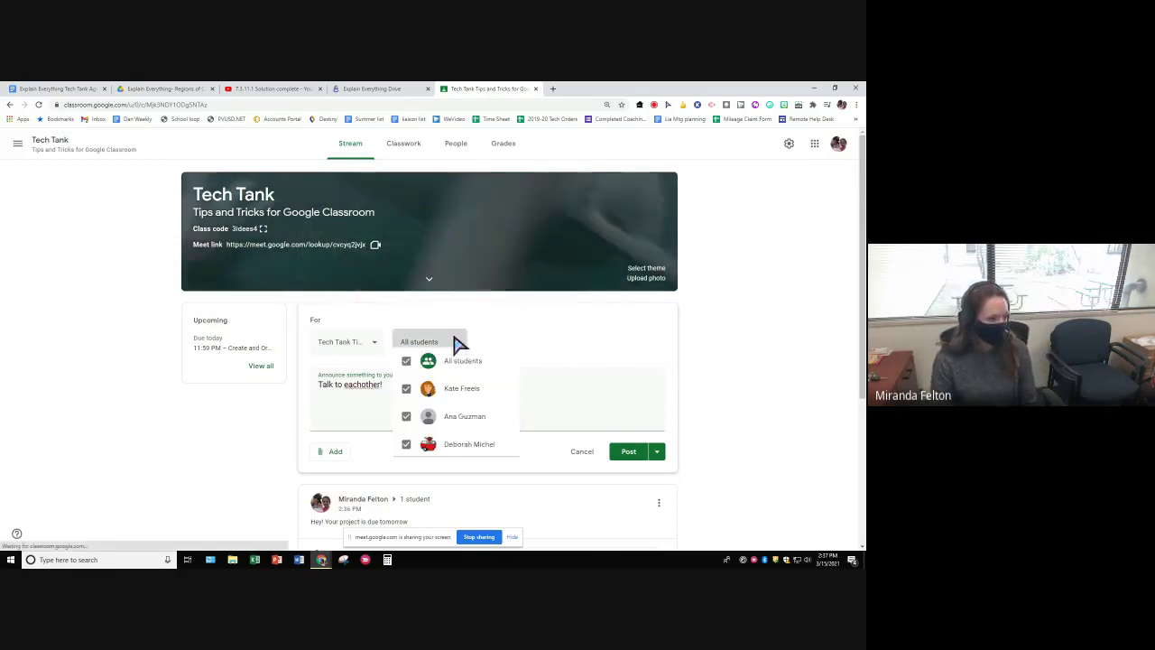
{"action": "left_click", "coordinate": [406, 373]}
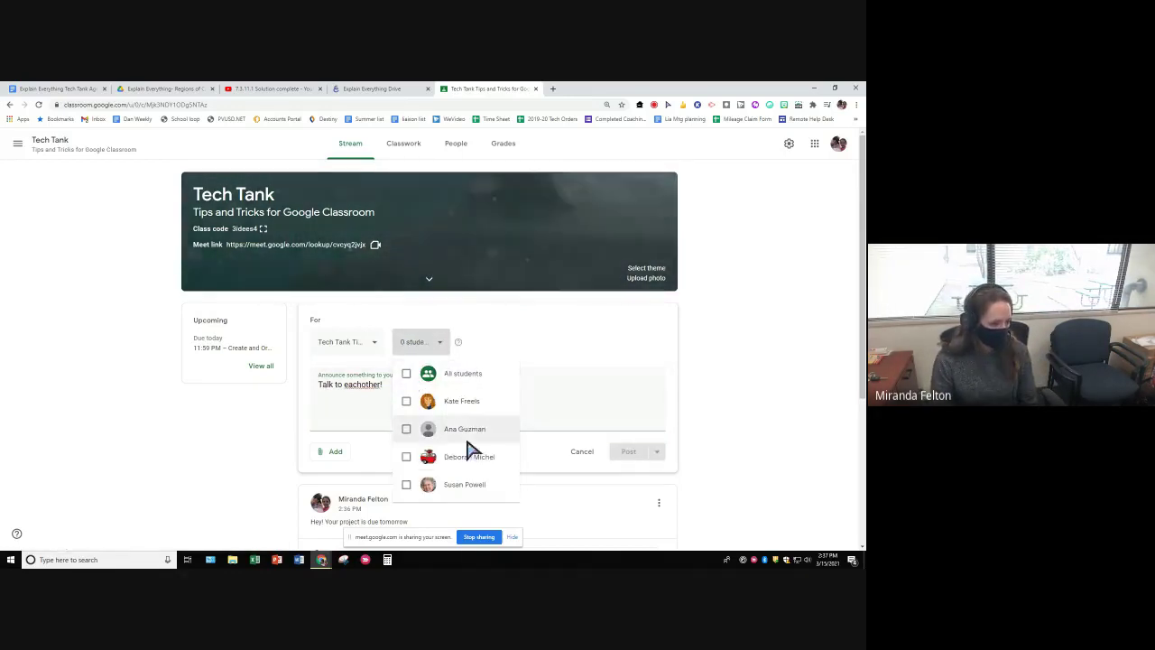
{"action": "left_click", "coordinate": [406, 429]}
{"action": "left_click", "coordinate": [405, 456]}
{"action": "left_click", "coordinate": [407, 484]}
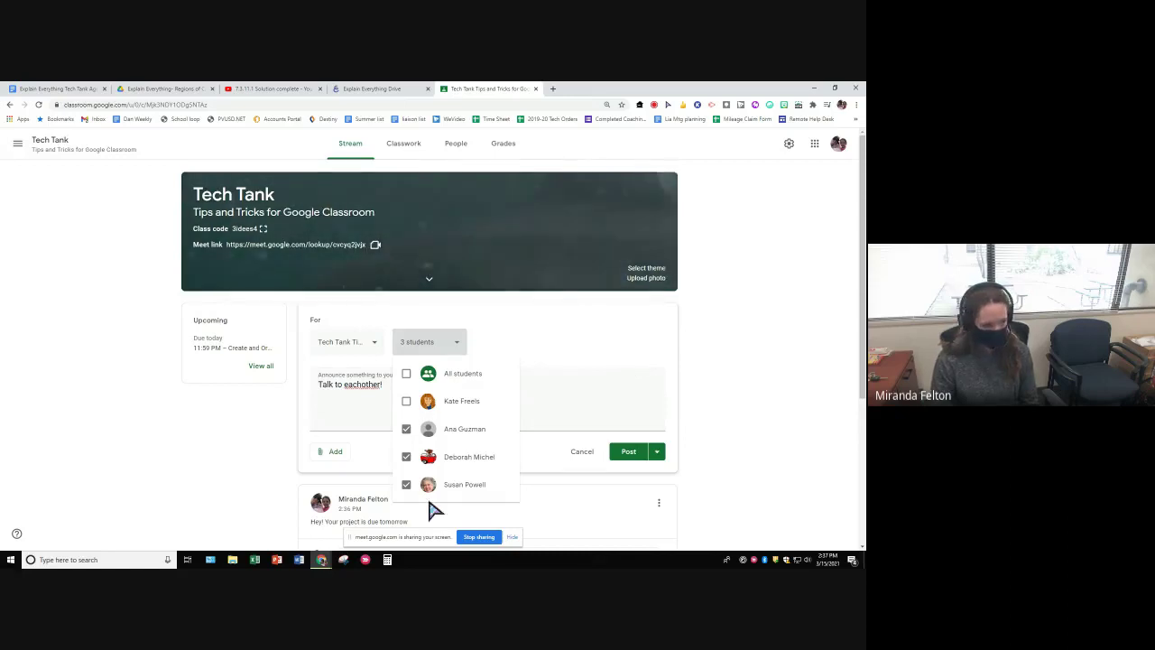
{"action": "left_click", "coordinate": [632, 459]}
{"action": "left_click", "coordinate": [631, 459]}
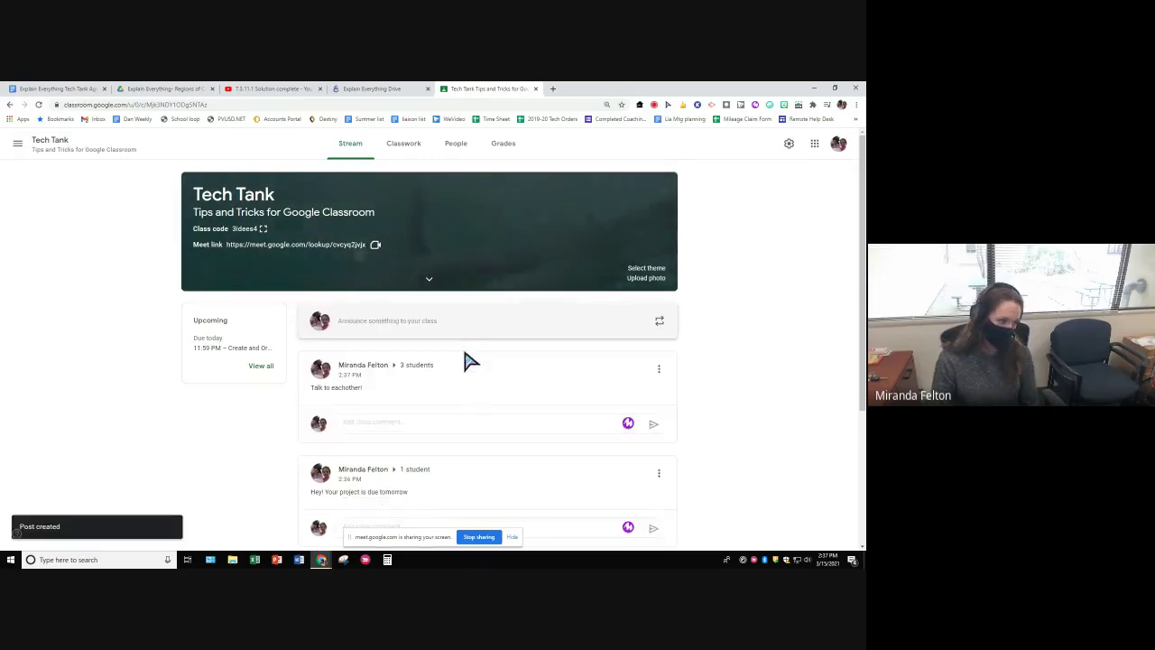
Check which students received the "Talk to eachother!" announcement and reload the stream to look for new posts
{"action": "left_click", "coordinate": [418, 366]}
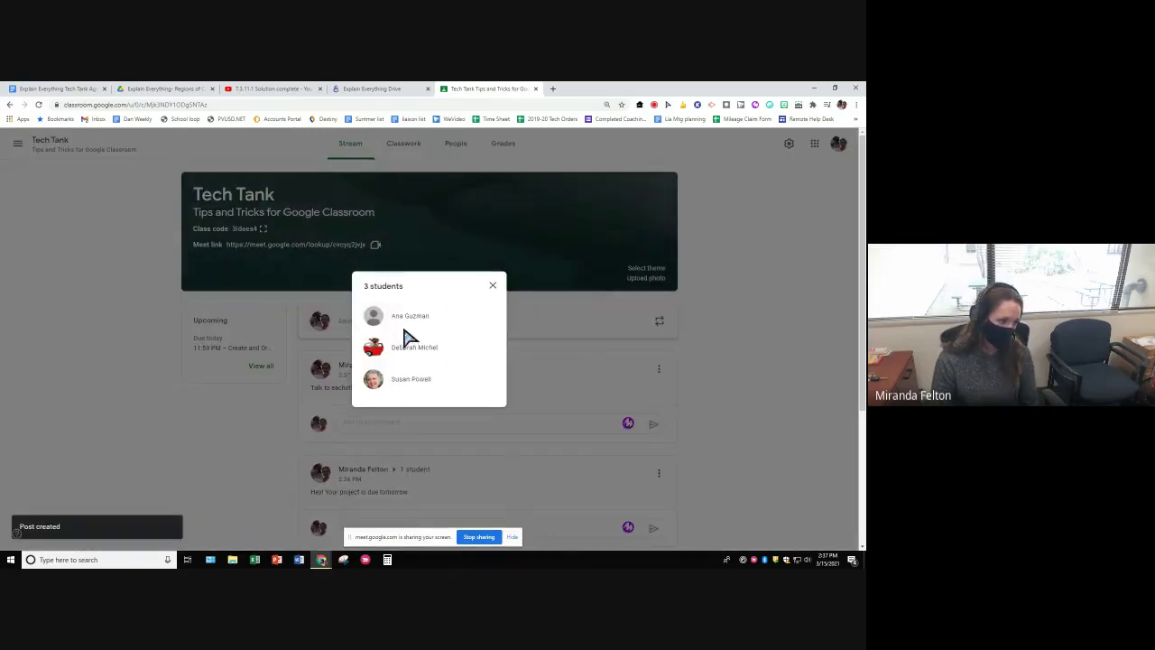
{"action": "left_click", "coordinate": [493, 287]}
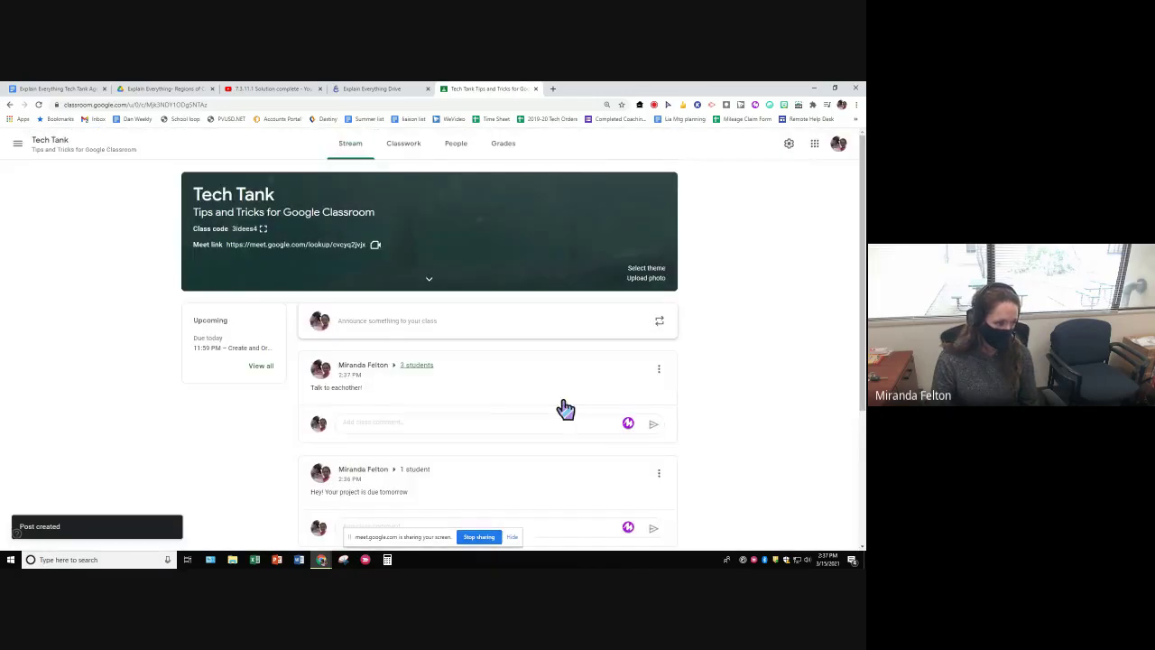
{"action": "left_click", "coordinate": [370, 430]}
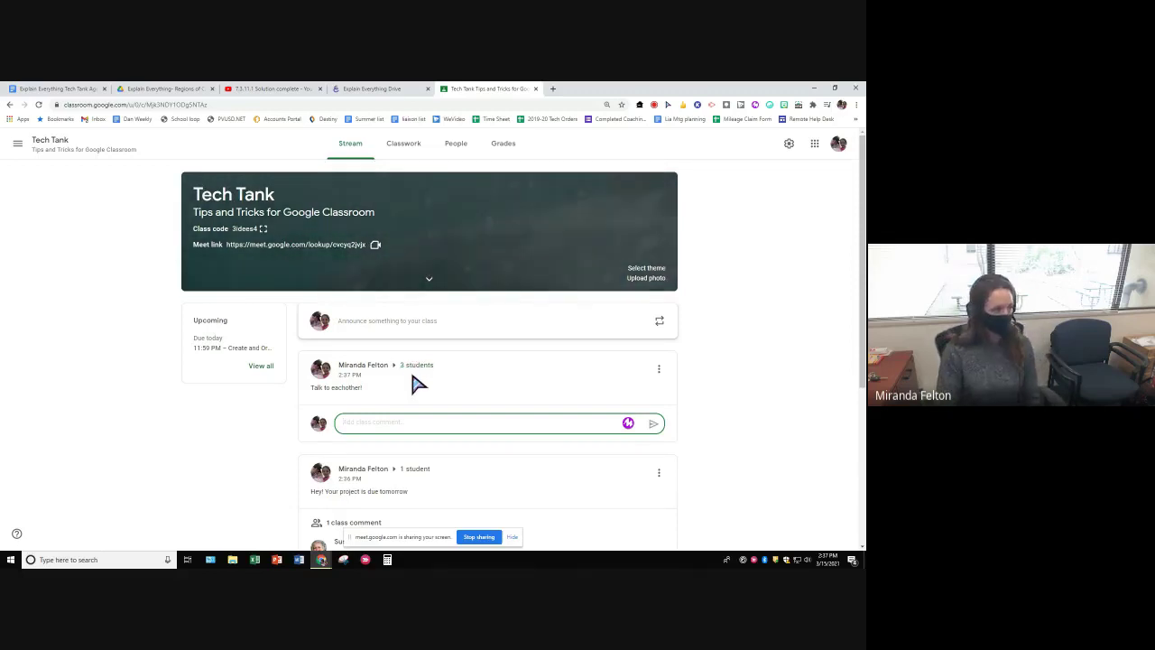
{"action": "left_click", "coordinate": [39, 105]}
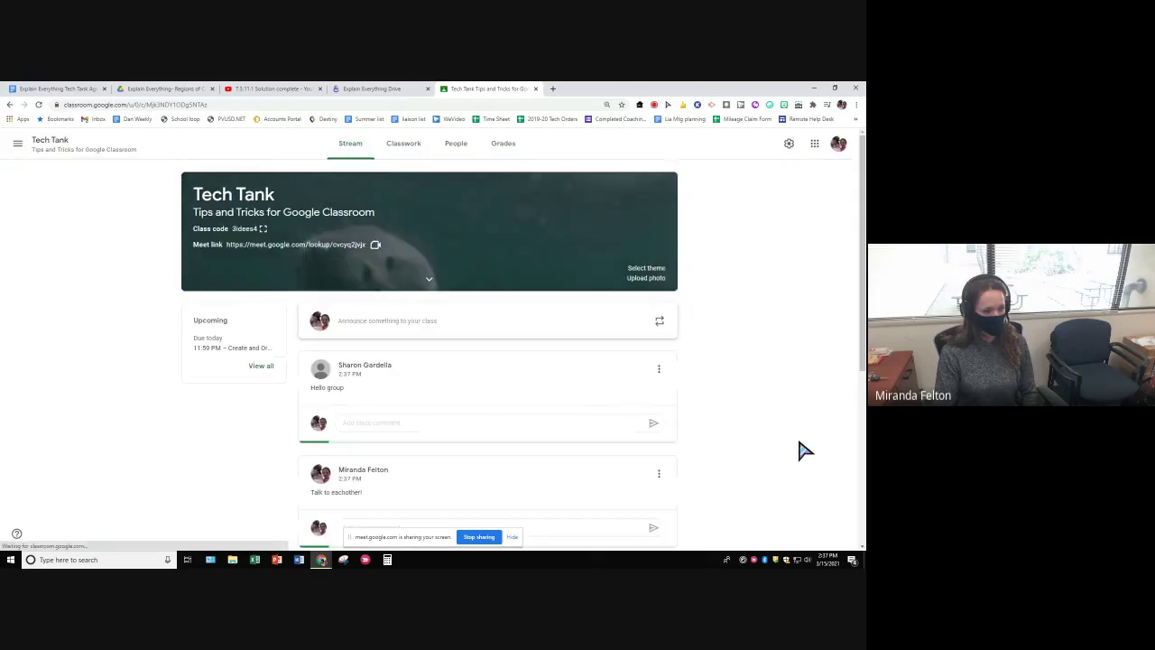
Edit the "Talk to eachother!" announcement to add the student who posted "Hello group" as a recipient, and save it
{"action": "scroll", "coordinate": [760, 391], "scroll_direction": "down", "scroll_amount": 1}
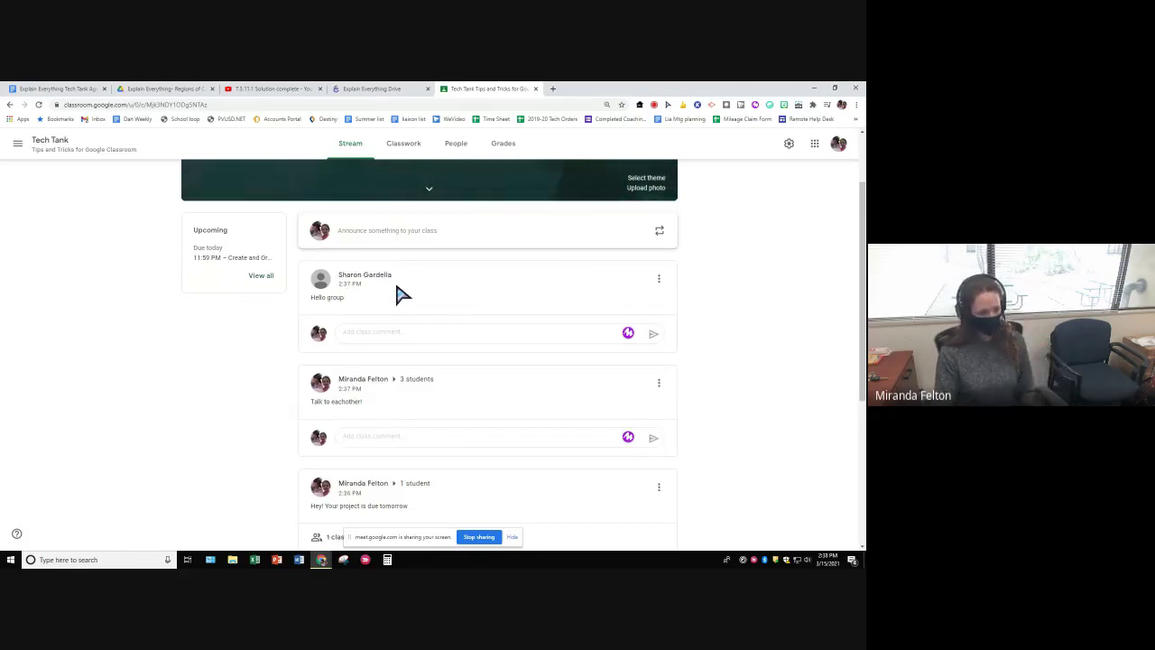
{"action": "left_click", "coordinate": [658, 384]}
{"action": "left_click", "coordinate": [642, 420]}
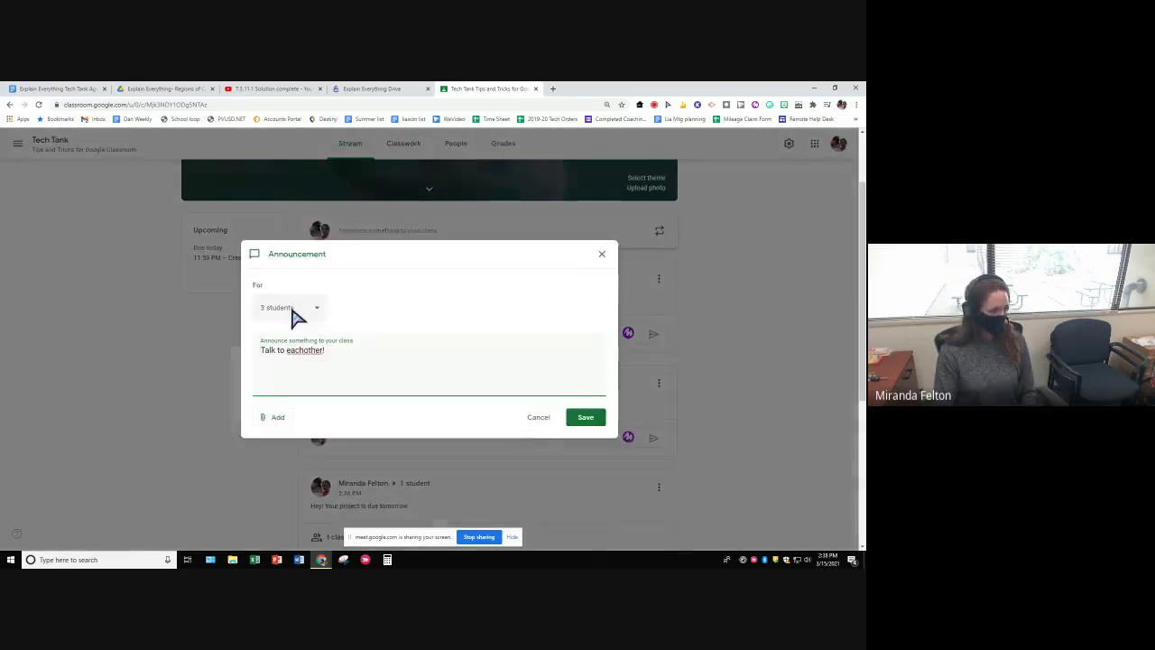
{"action": "left_click", "coordinate": [323, 312]}
{"action": "left_click", "coordinate": [265, 394]}
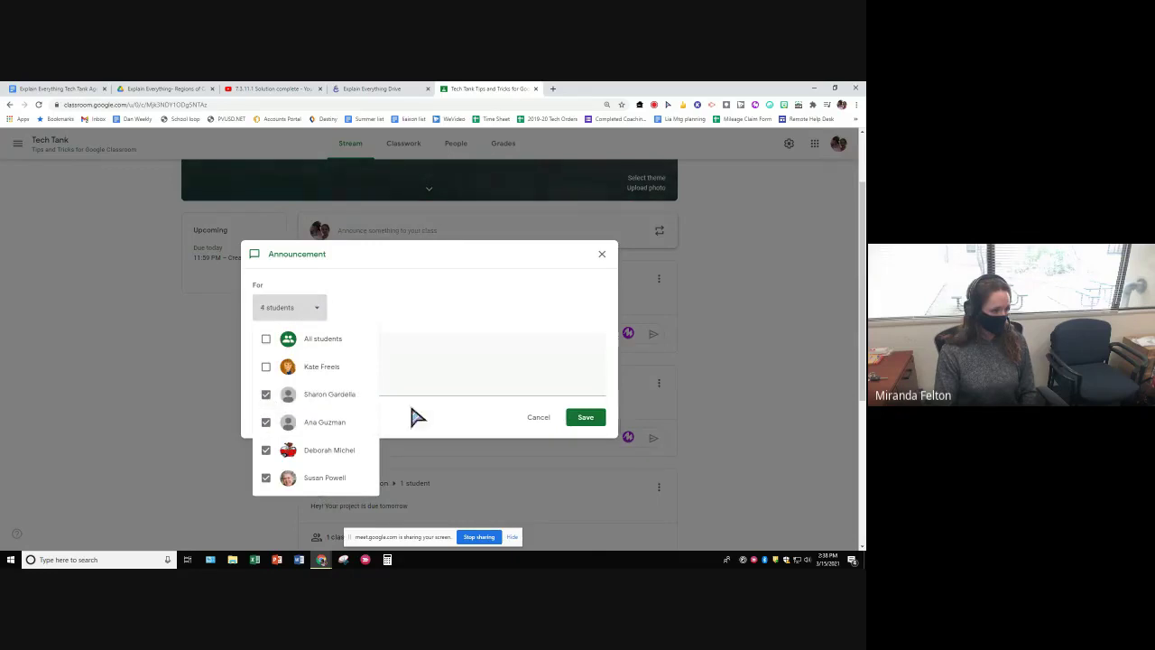
{"action": "left_click", "coordinate": [584, 426]}
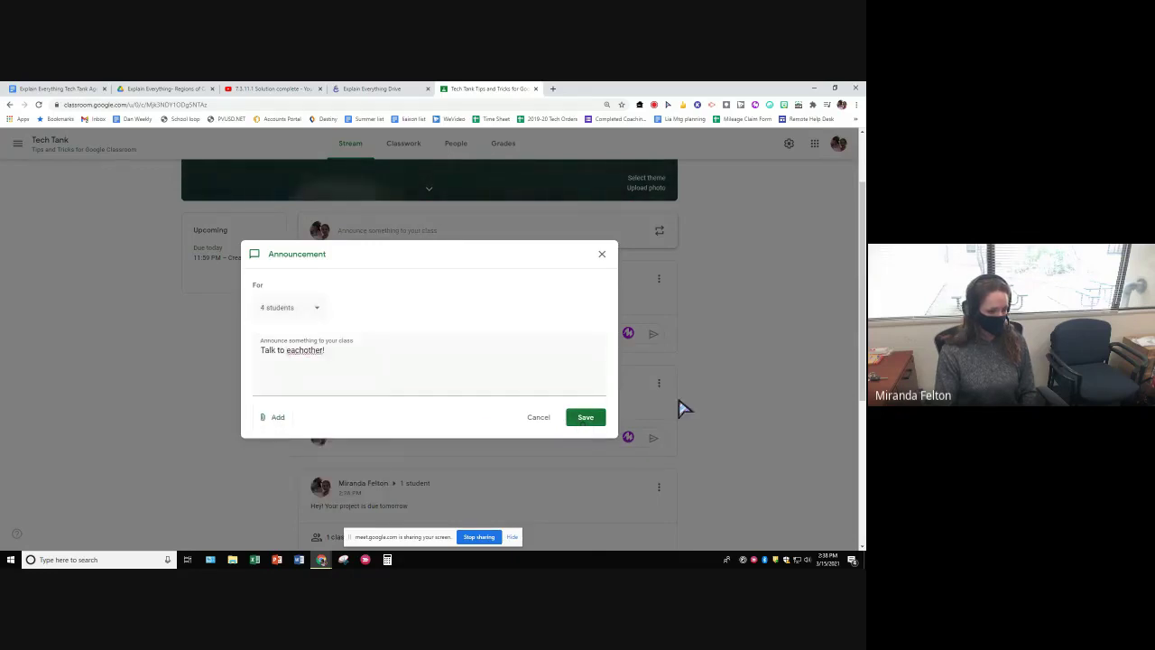
{"action": "left_click", "coordinate": [588, 420]}
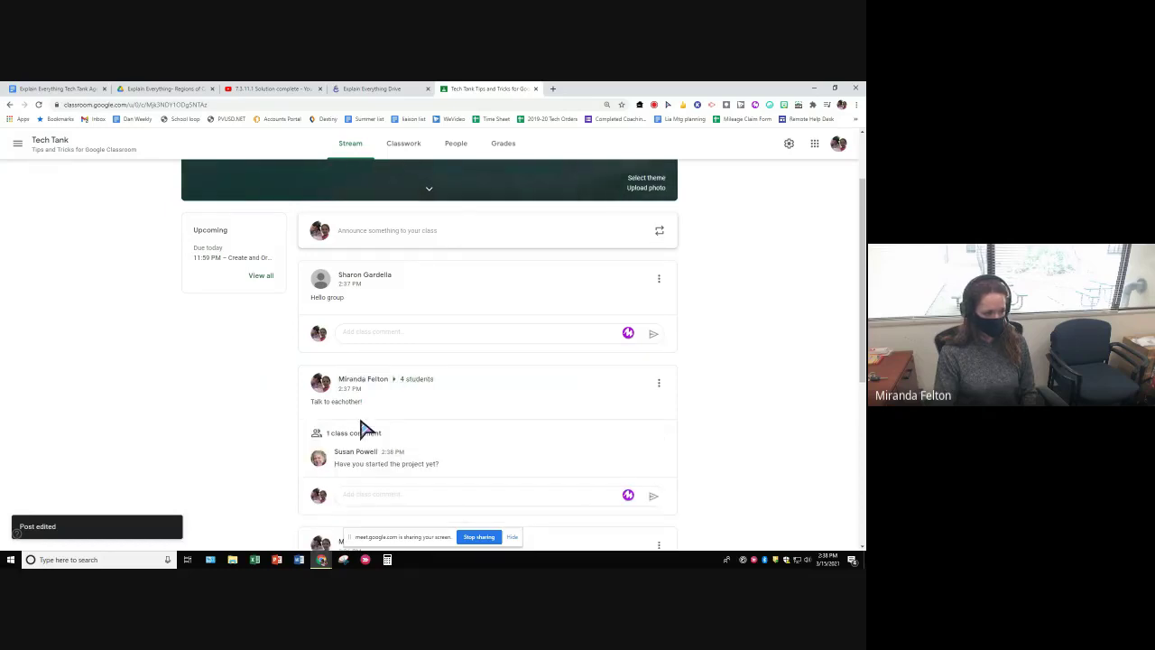
Review the class comments on both targeted announcements and check the recipients of "Talk to eachother!"
{"action": "scroll", "coordinate": [789, 356], "scroll_direction": "down", "scroll_amount": 1}
{"action": "scroll", "coordinate": [785, 357], "scroll_direction": "down", "scroll_amount": 1}
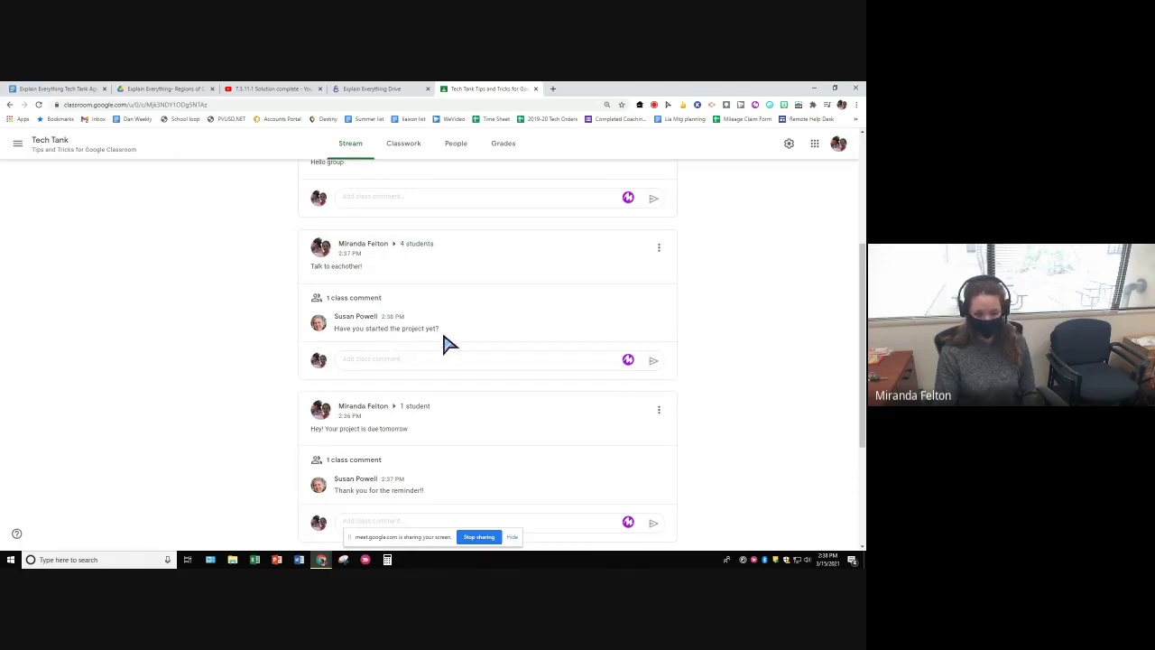
{"action": "left_click", "coordinate": [422, 245]}
{"action": "left_click", "coordinate": [495, 273]}
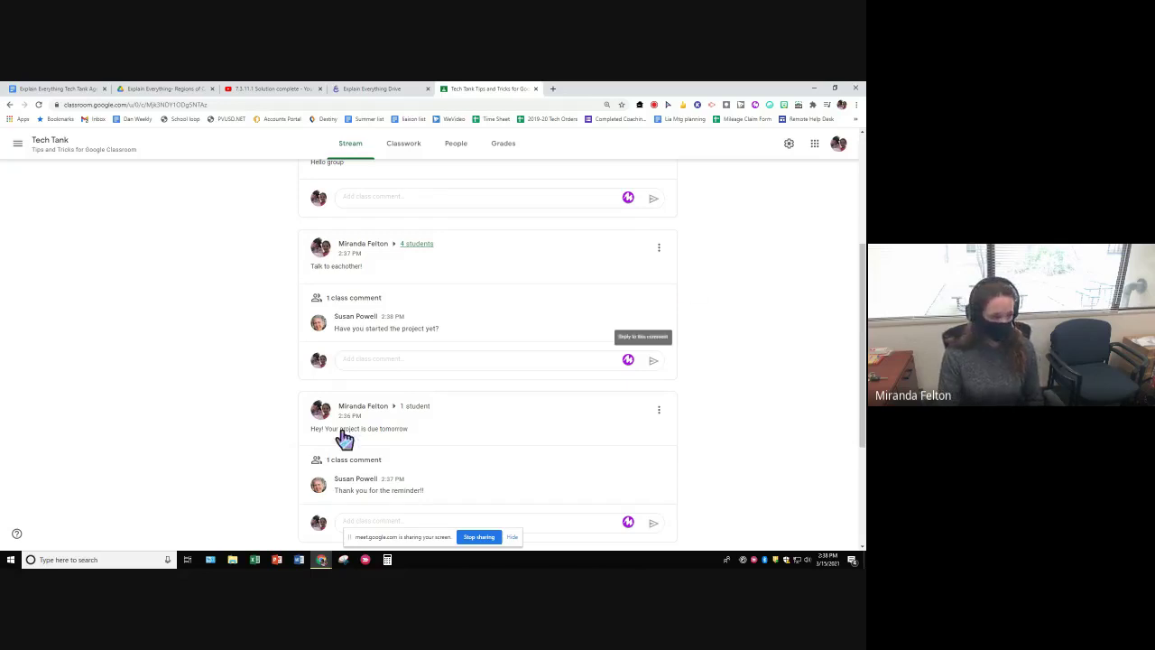
{"action": "scroll", "coordinate": [708, 370], "scroll_direction": "up", "scroll_amount": 5}
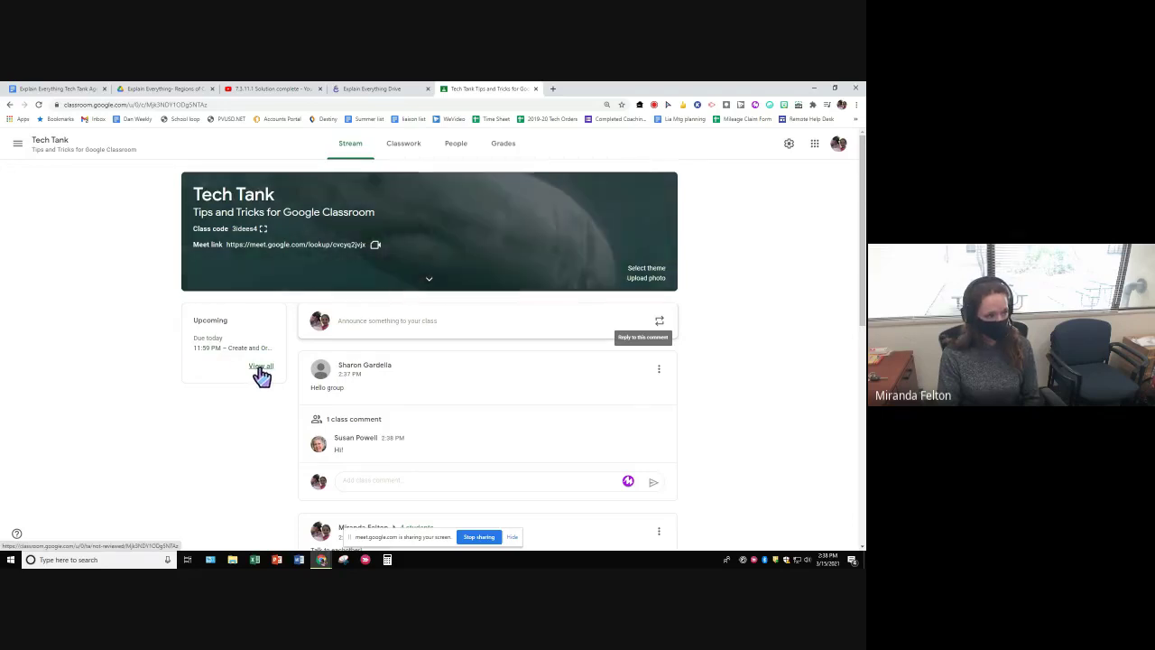
{"action": "left_click", "coordinate": [18, 148]}
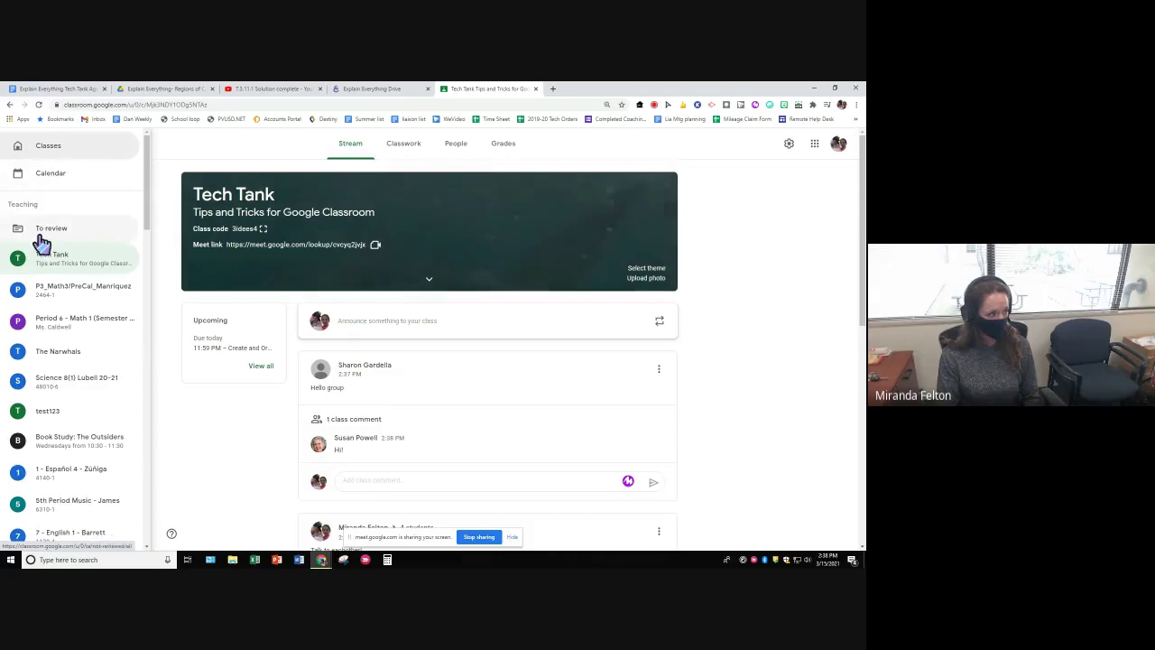
{"action": "left_click", "coordinate": [154, 153]}
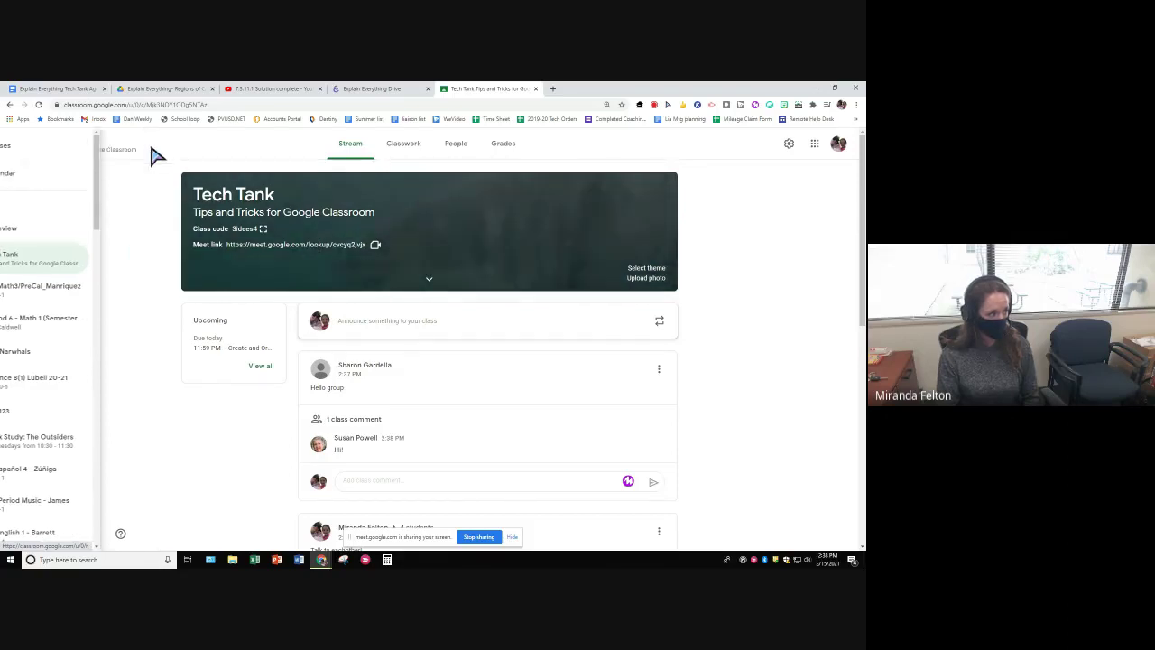
Review the Tech Tank work awaiting review and look through the list of classes available for filtering it
{"action": "left_click", "coordinate": [16, 150]}
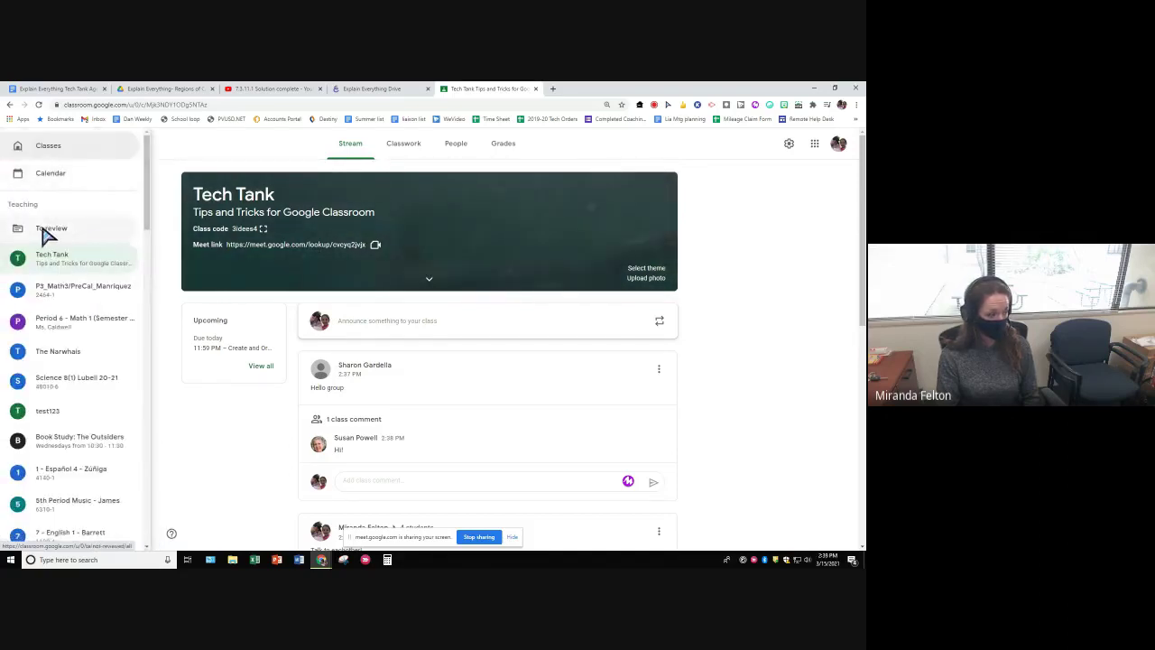
{"action": "left_click", "coordinate": [260, 375]}
{"action": "left_click", "coordinate": [260, 371]}
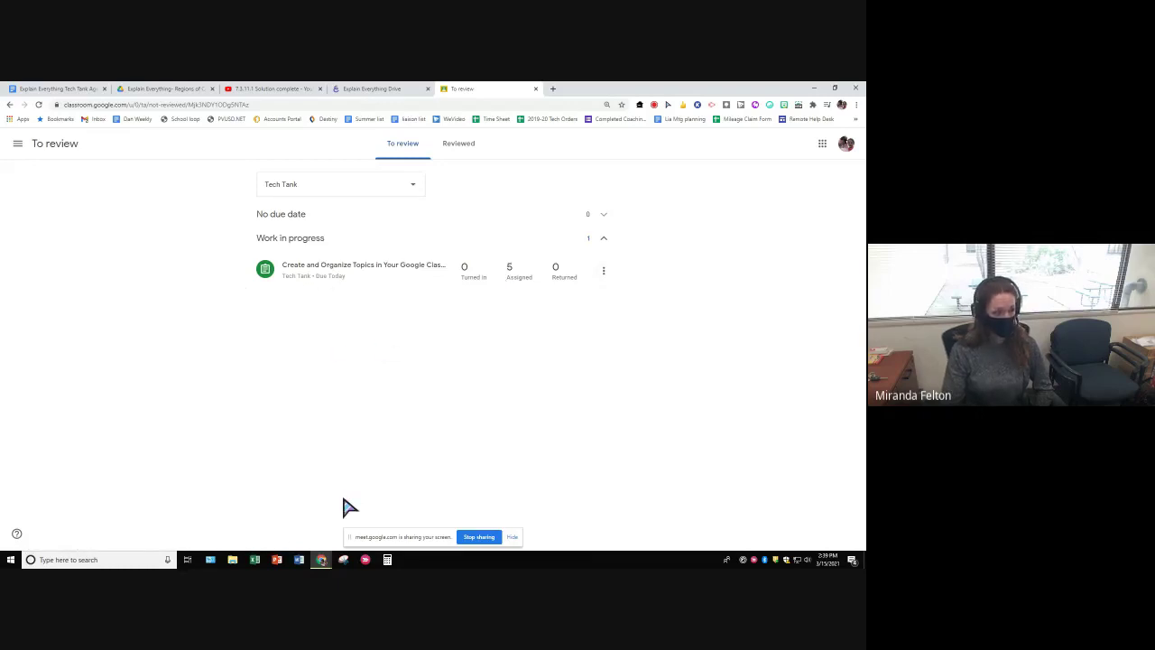
{"action": "left_click", "coordinate": [418, 189]}
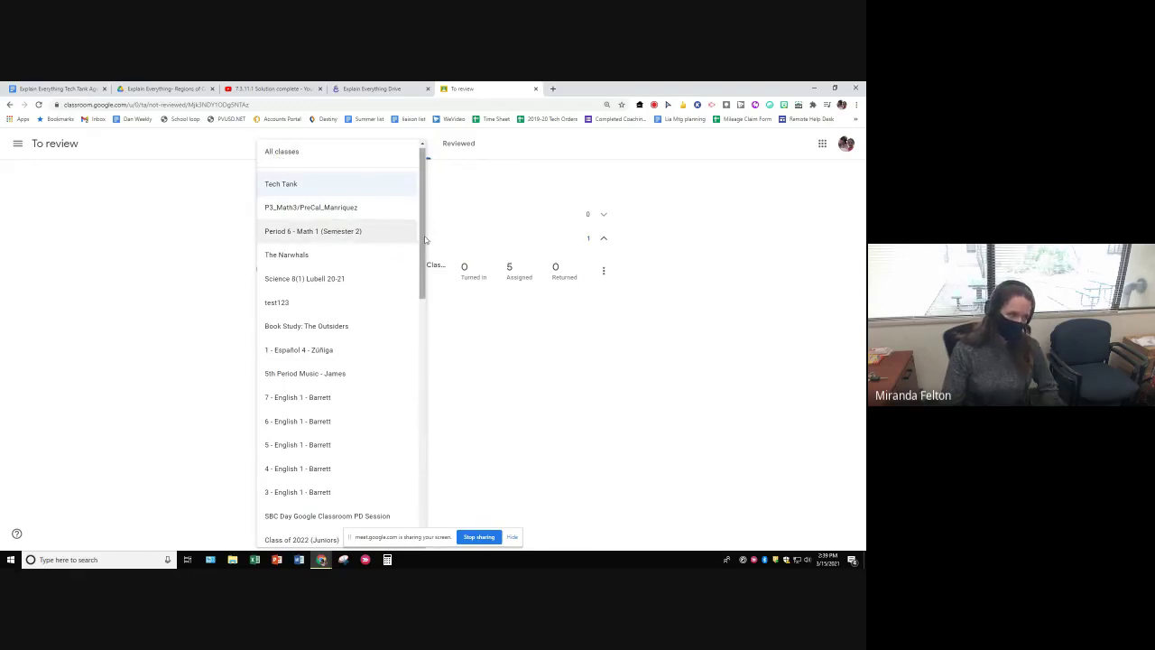
{"action": "scroll", "coordinate": [405, 413], "scroll_direction": "down", "scroll_amount": 15}
{"action": "left_click_drag", "start_coordinate": [406, 461], "coordinate": [431, 219]}
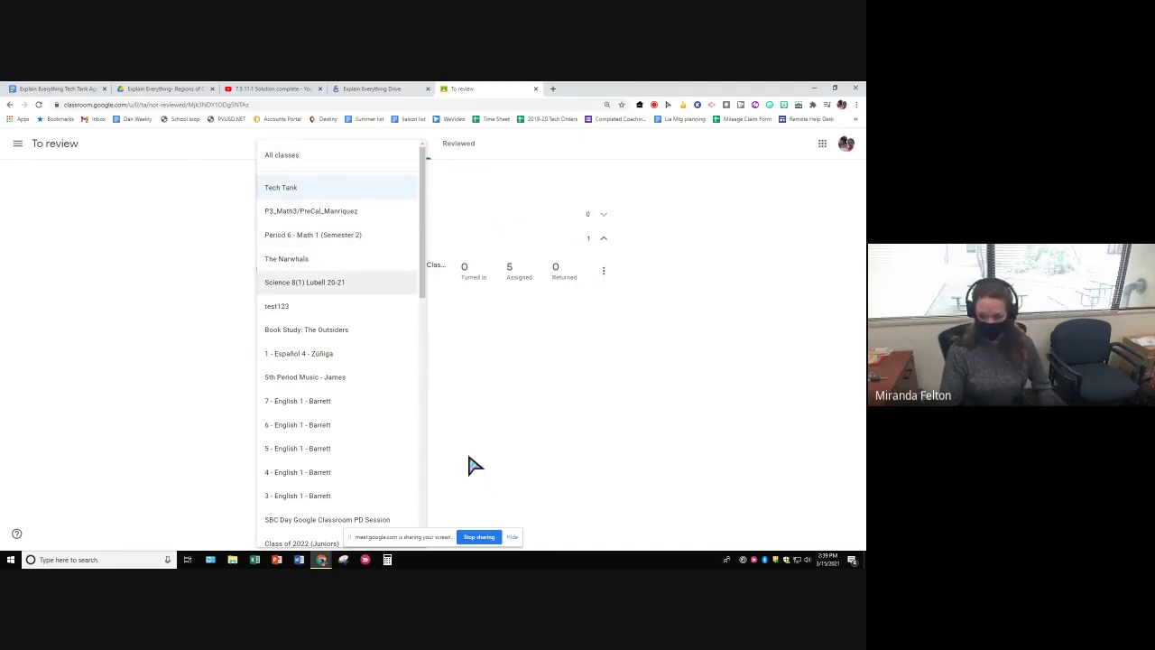
{"action": "left_click", "coordinate": [680, 211]}
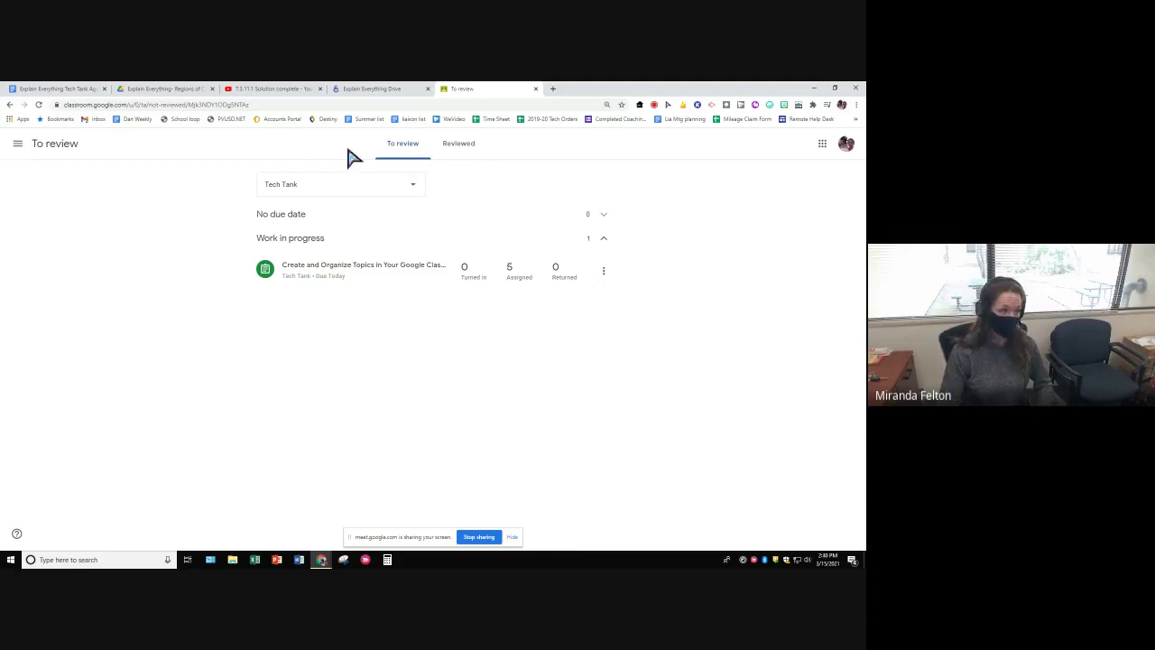
Return to the Tech Tank class and examine the topics and posts on its Classwork page
{"action": "left_click", "coordinate": [18, 144]}
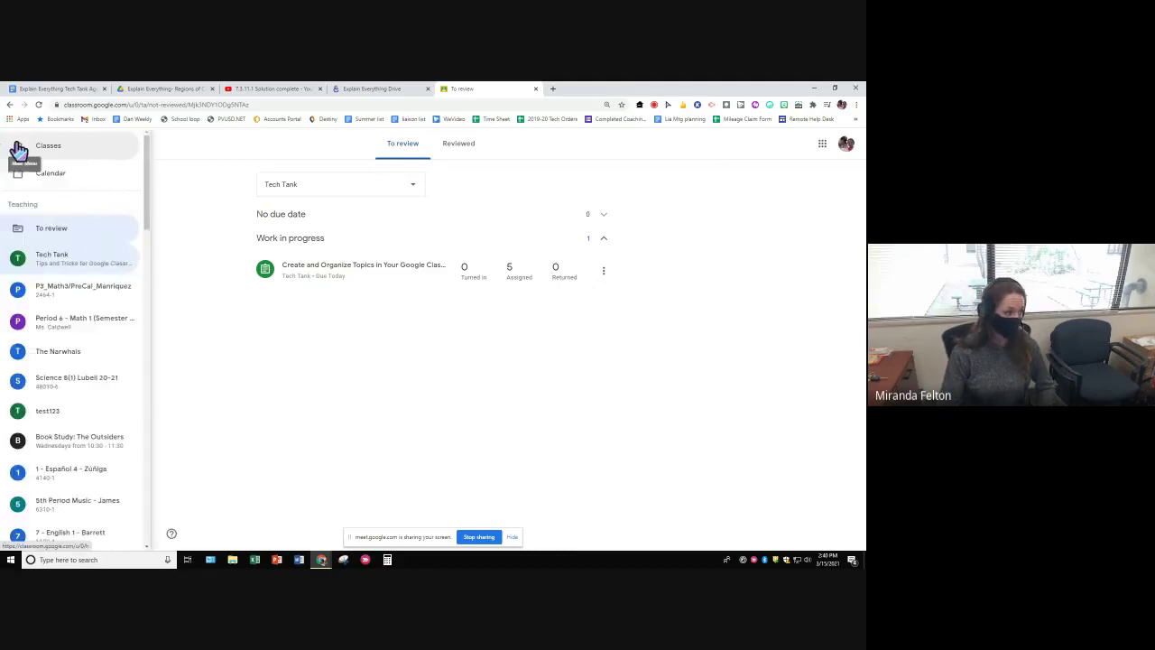
{"action": "left_click", "coordinate": [54, 260]}
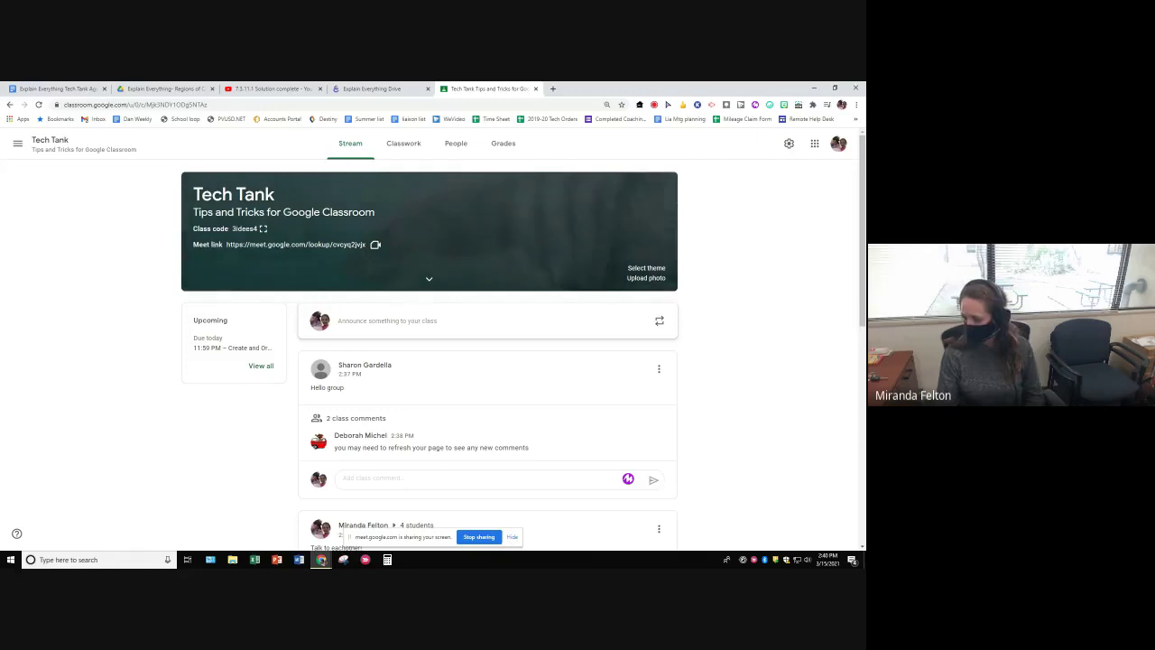
{"action": "left_click", "coordinate": [402, 149]}
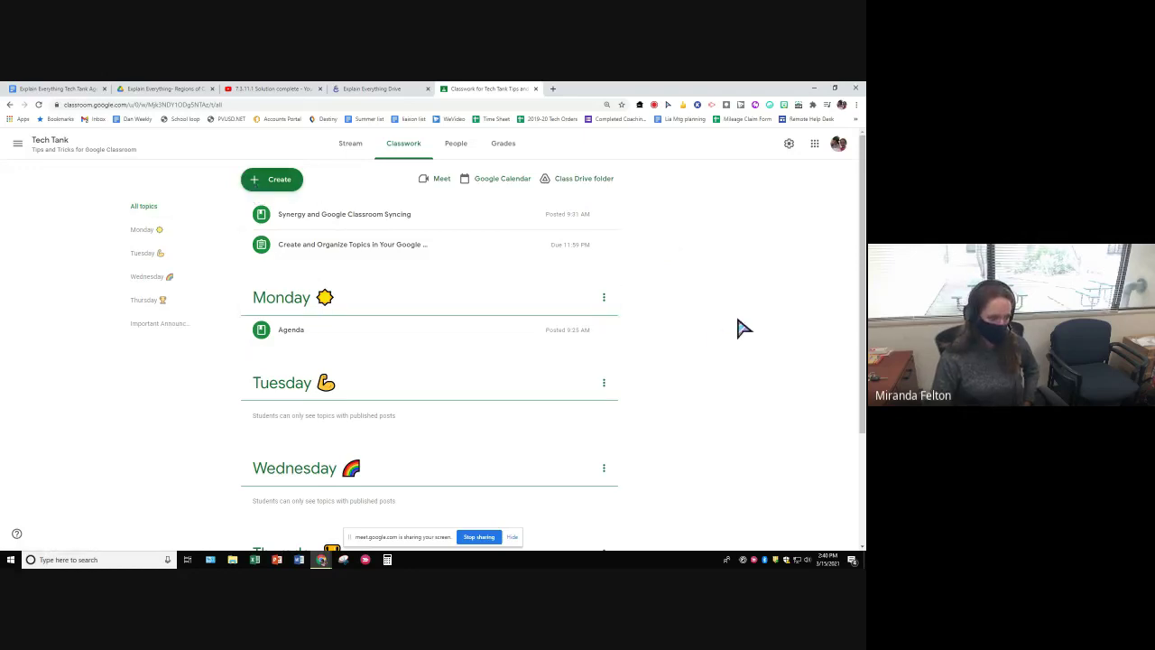
{"action": "scroll", "coordinate": [742, 328], "scroll_direction": "down", "scroll_amount": 2}
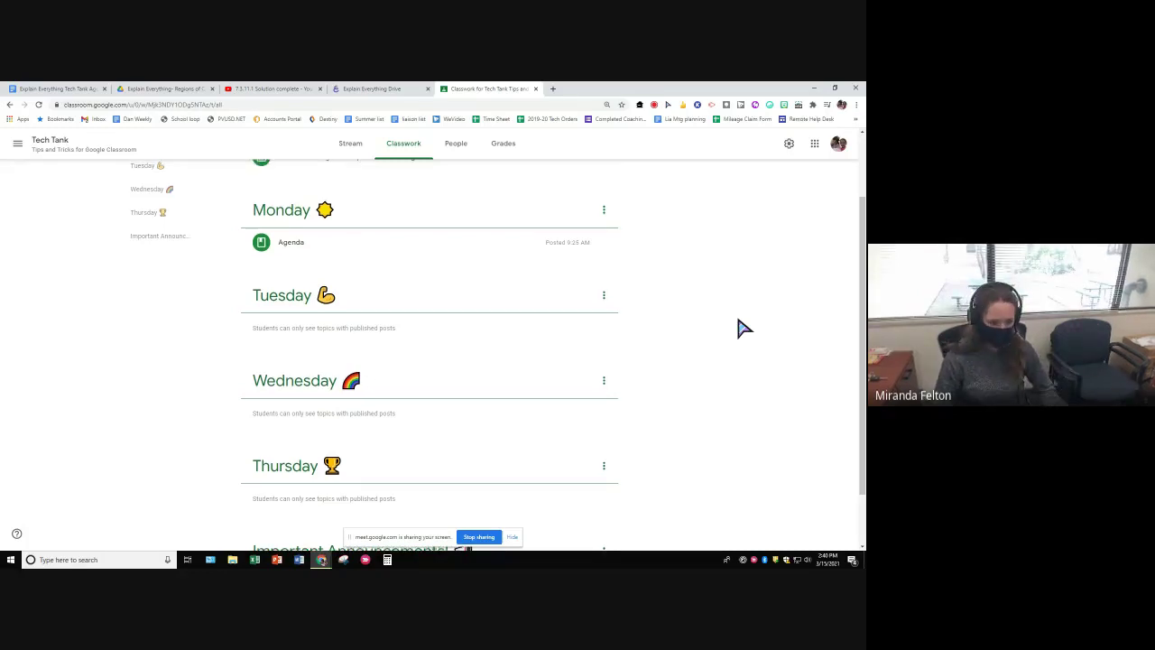
{"action": "scroll", "coordinate": [740, 327], "scroll_direction": "up", "scroll_amount": 1}
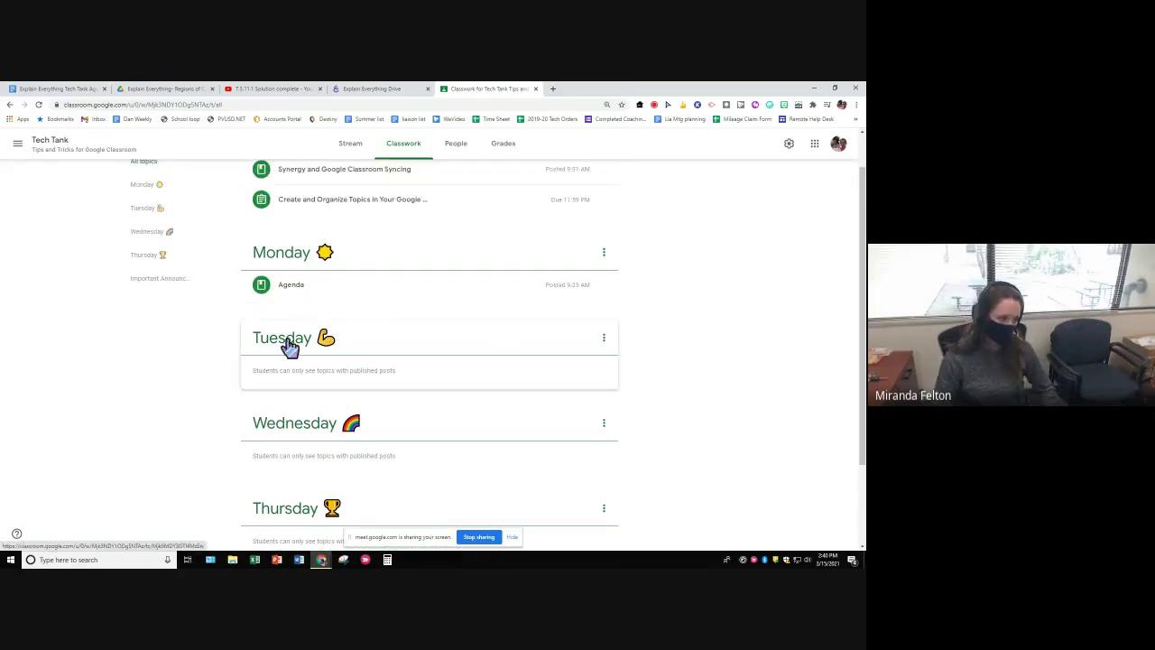
{"action": "scroll", "coordinate": [760, 388], "scroll_direction": "down", "scroll_amount": 2}
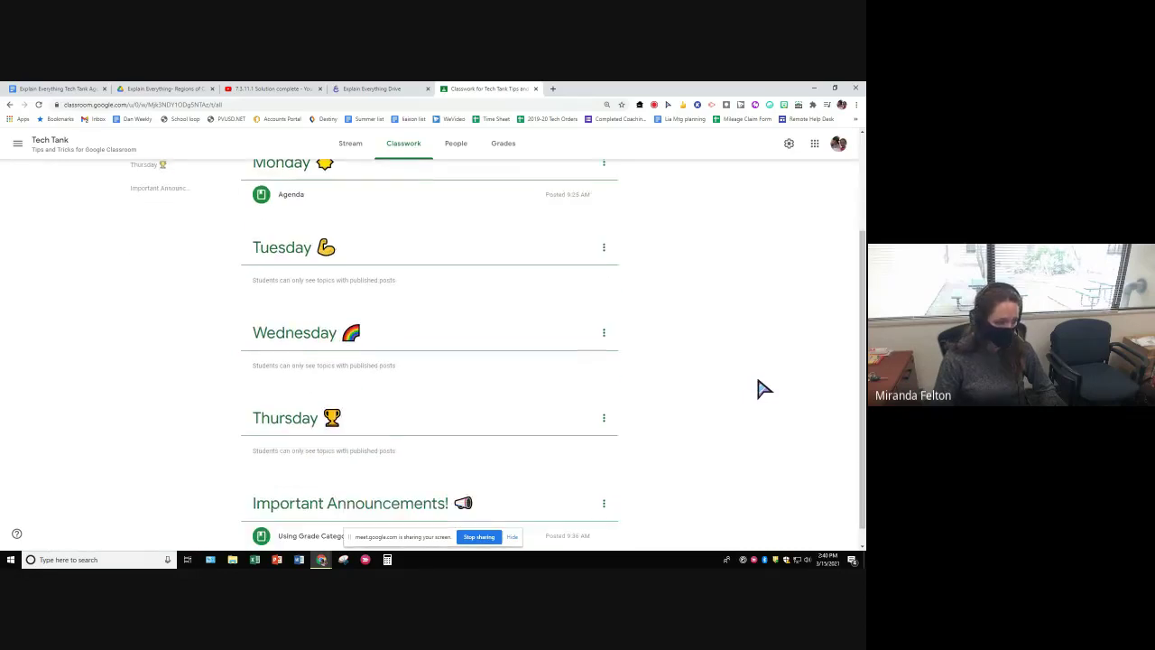
{"action": "scroll", "coordinate": [518, 430], "scroll_direction": "down", "scroll_amount": 1}
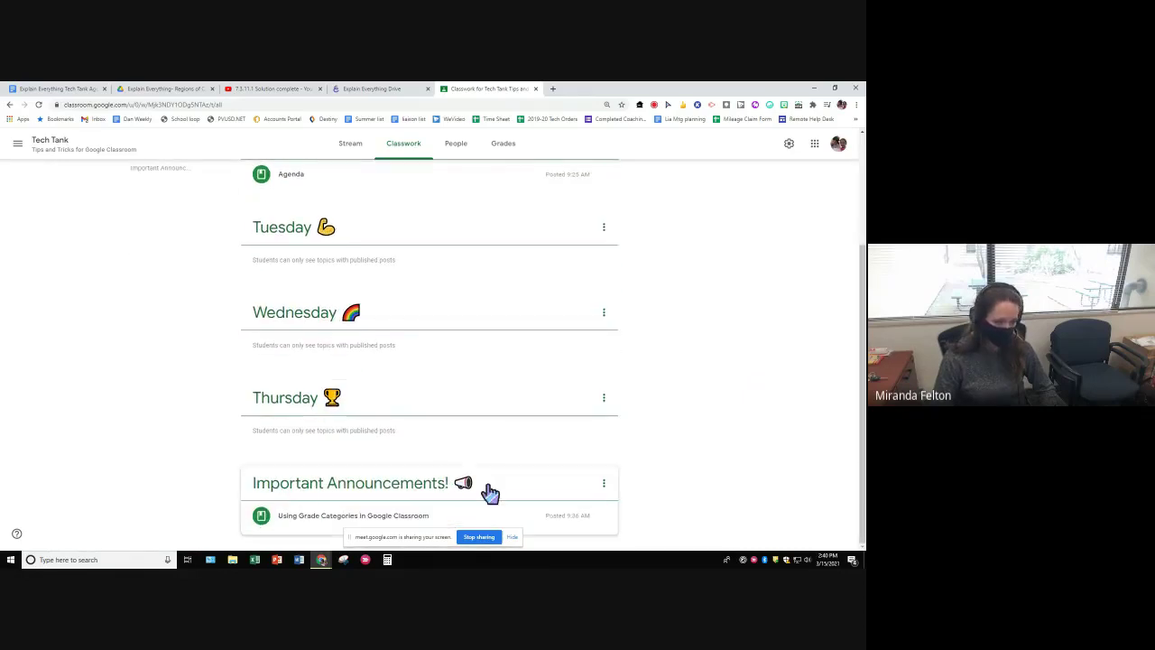
{"action": "scroll", "coordinate": [696, 418], "scroll_direction": "up", "scroll_amount": 3}
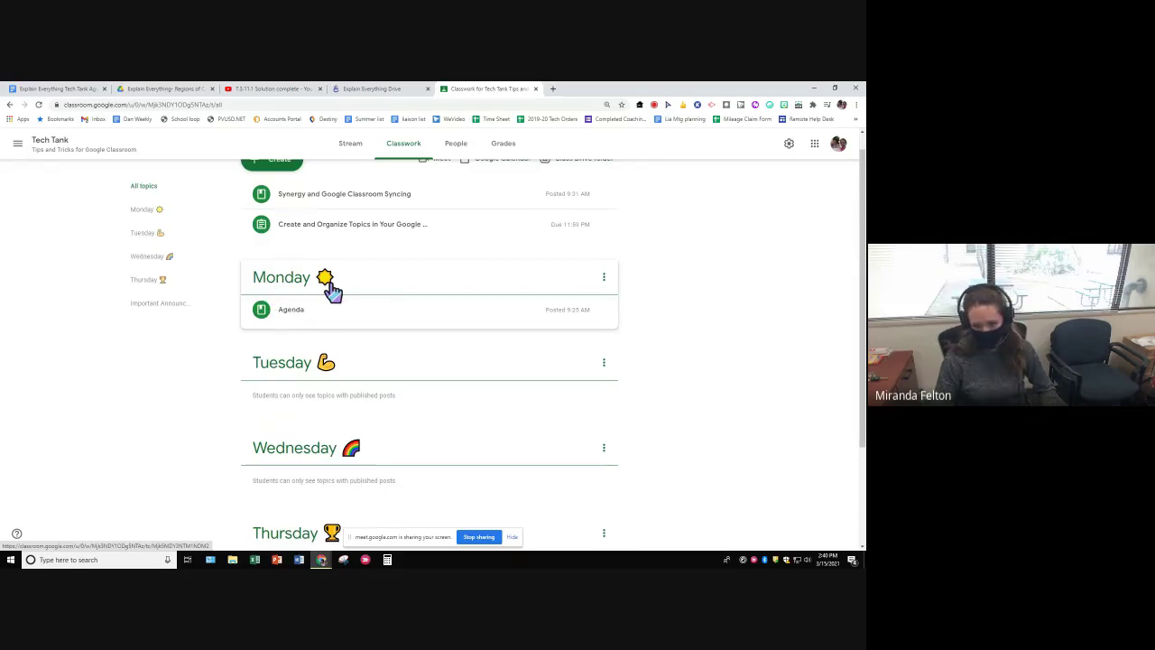
{"action": "scroll", "coordinate": [331, 290], "scroll_direction": "up", "scroll_amount": 2}
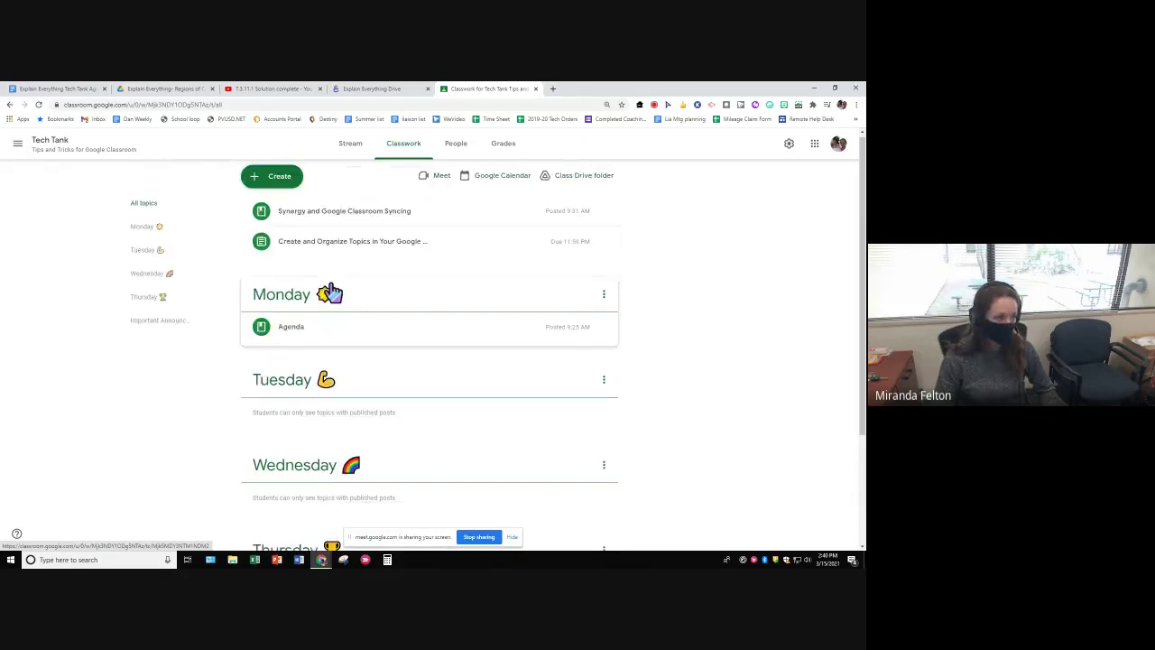
Start a new classwork topic and name it "Friday"
{"action": "left_click", "coordinate": [264, 193]}
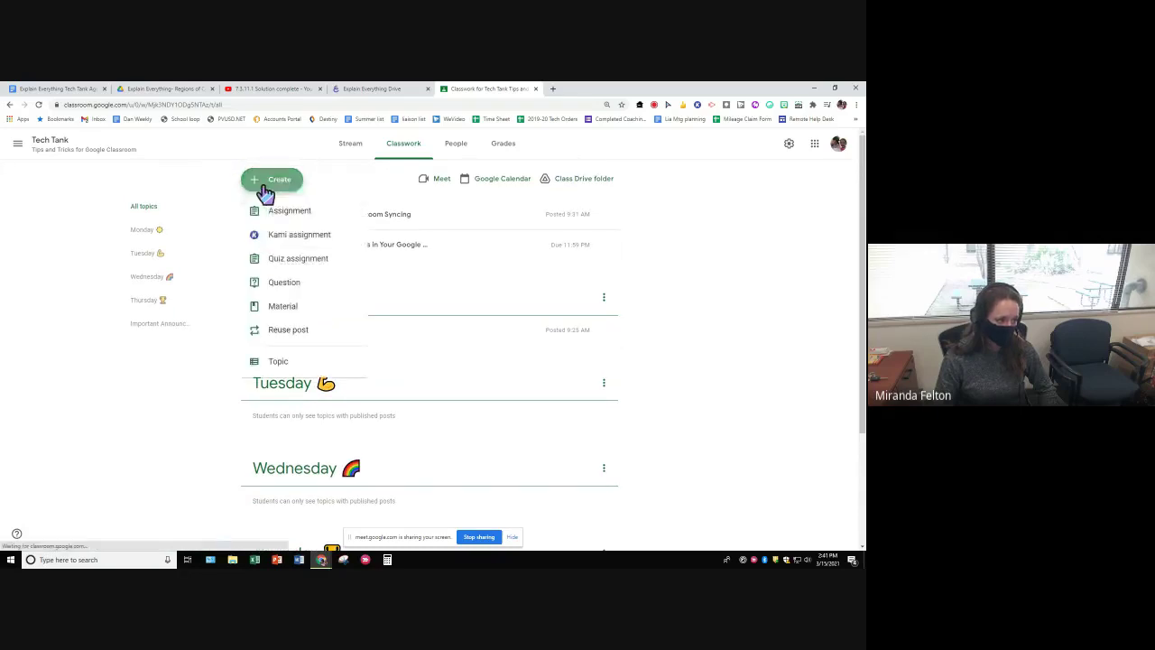
{"action": "left_click", "coordinate": [292, 365]}
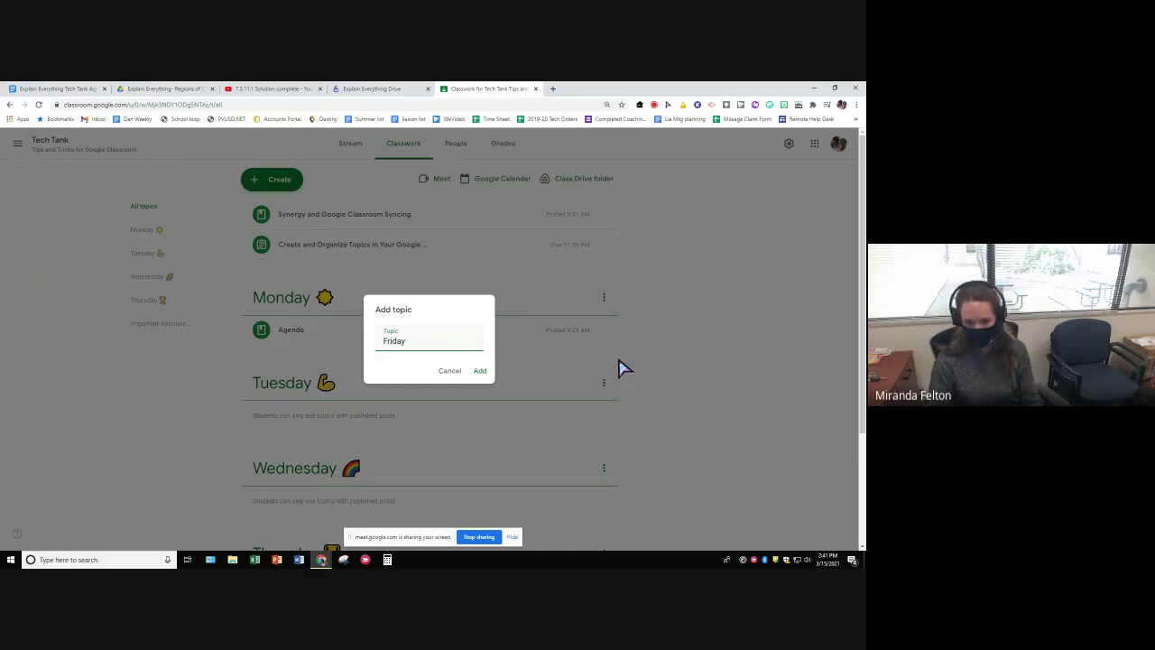
Try adding the partying face and party popper emojis to the topic name, searching the JoyPixels emoji keyboard for "celebrate"
{"action": "left_click", "coordinate": [770, 106]}
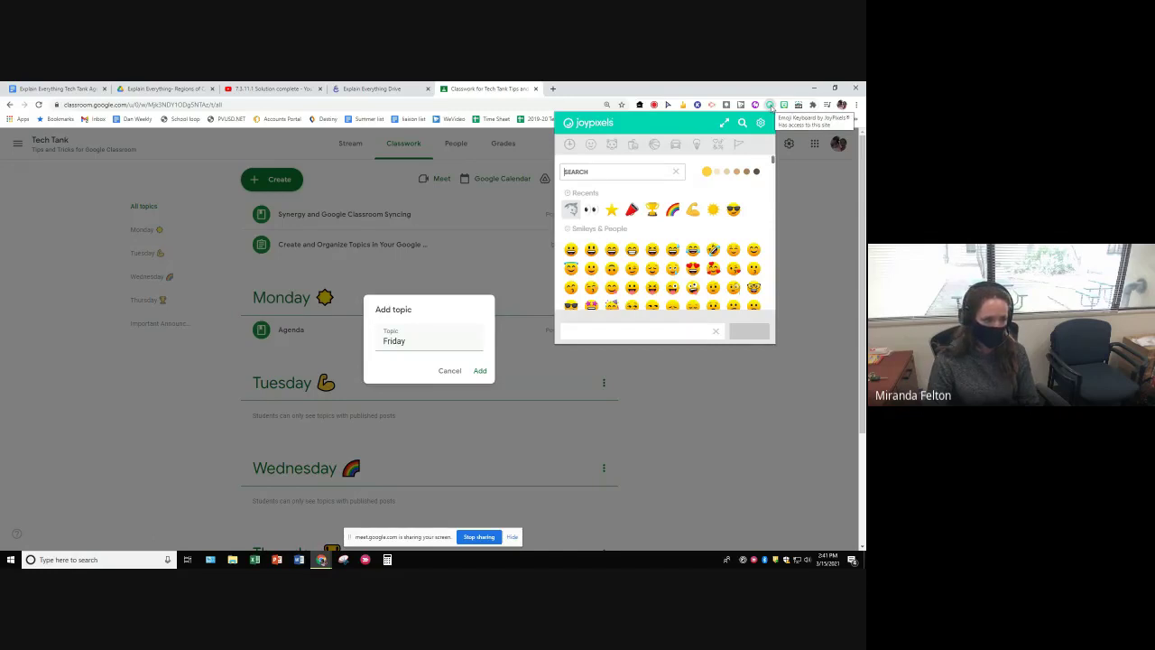
{"action": "left_click", "coordinate": [571, 171]}
{"action": "type", "text": "eye"}
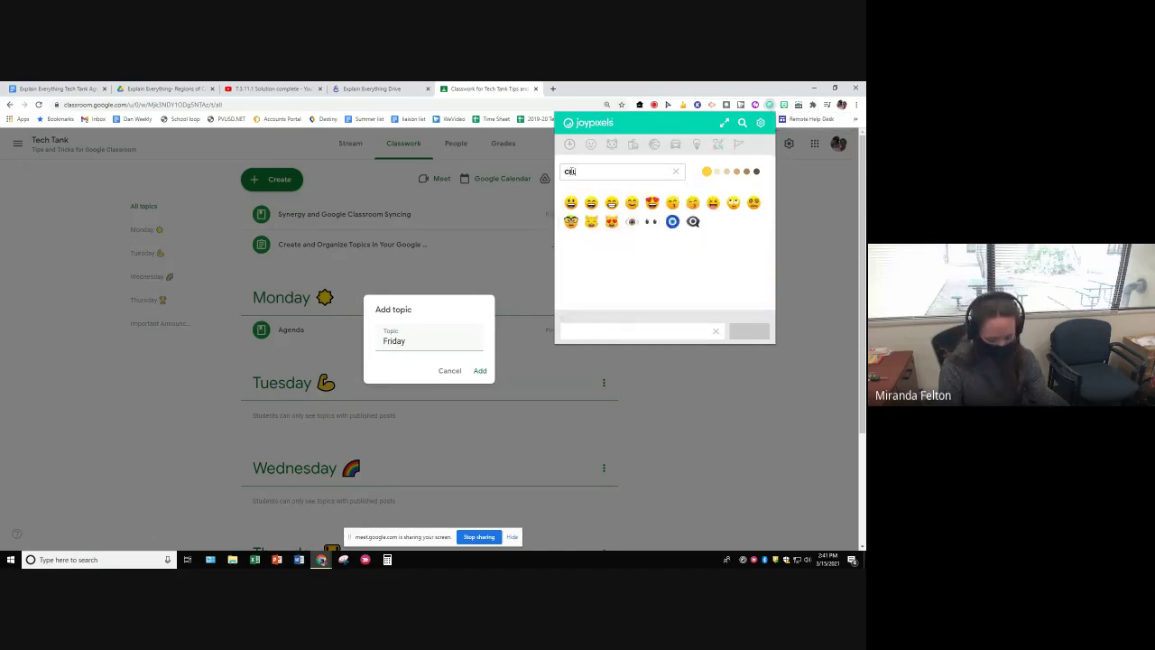
{"action": "type", "text": "brate"}
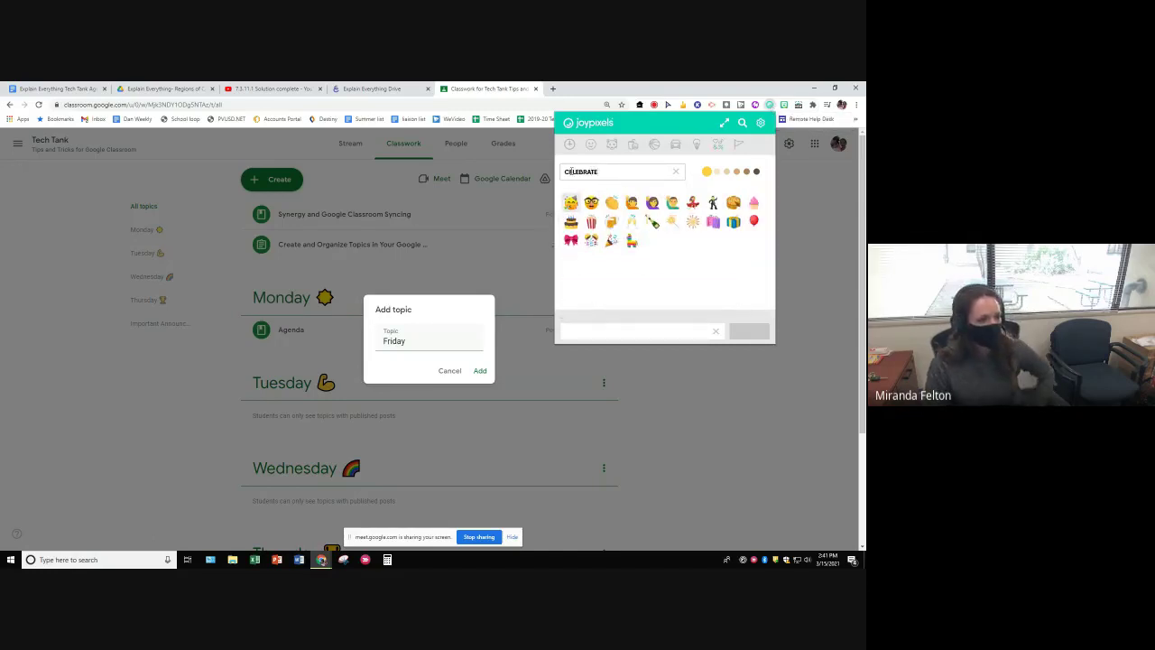
{"action": "left_click", "coordinate": [570, 203]}
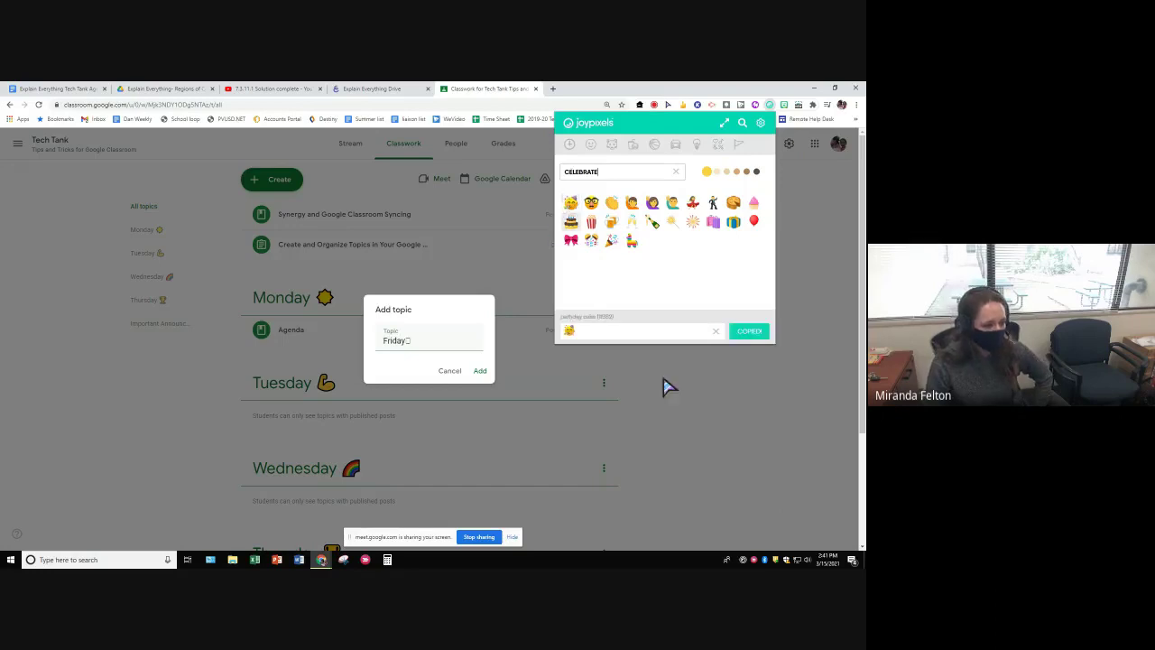
{"action": "left_click", "coordinate": [641, 171]}
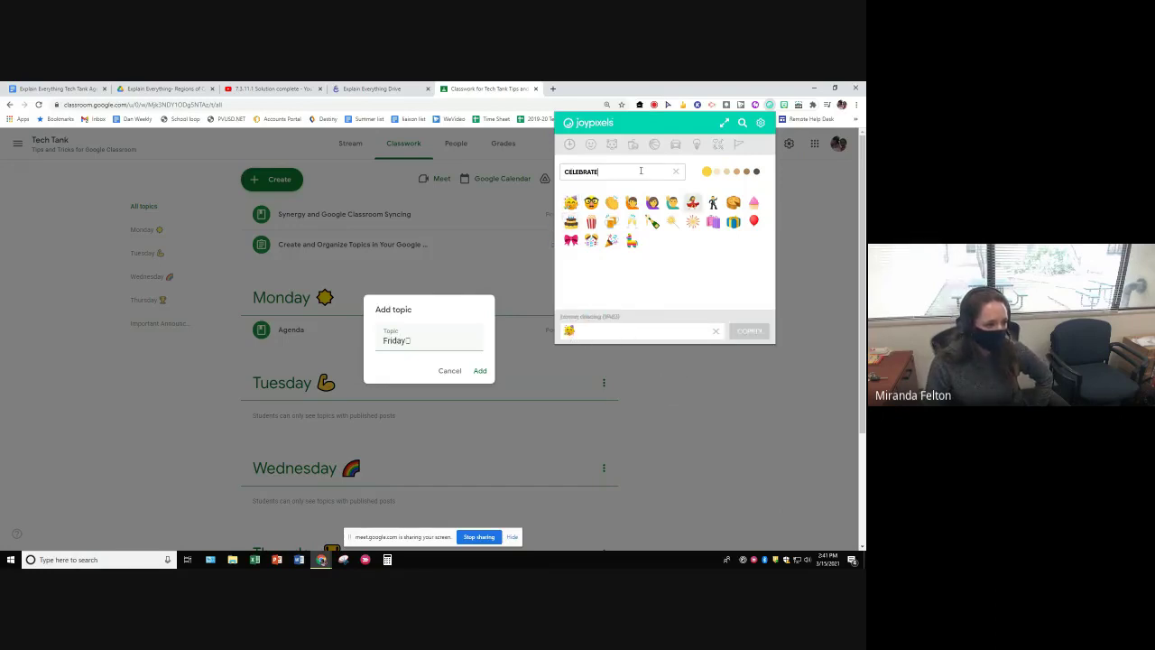
{"action": "left_click", "coordinate": [610, 240]}
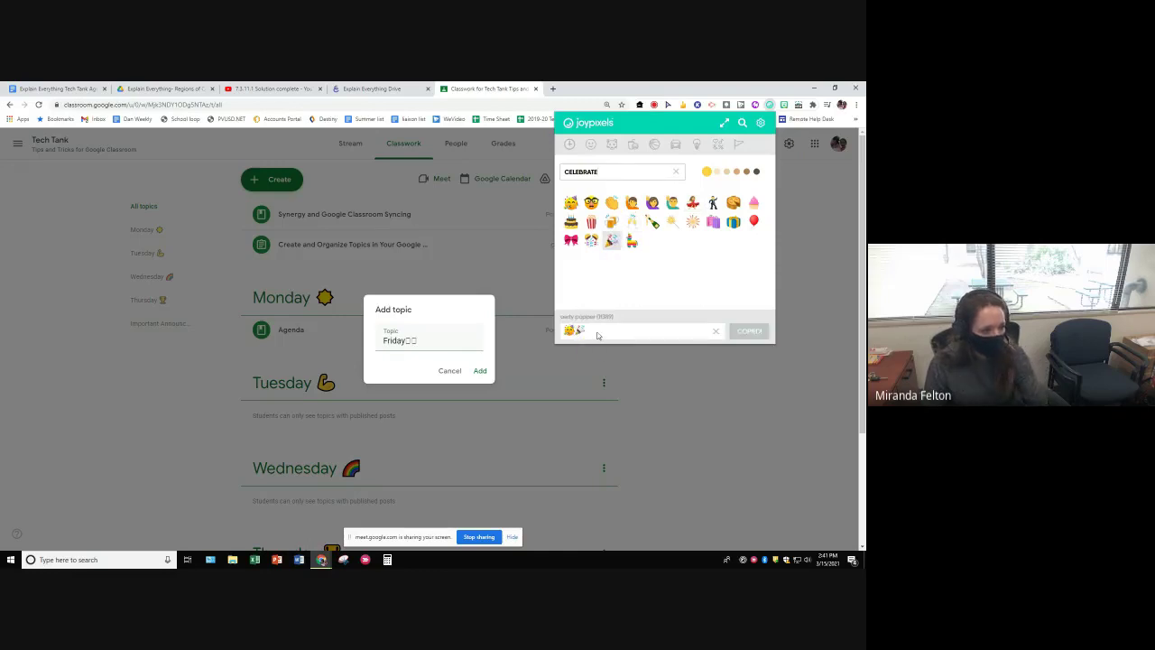
Clear the emoji search and delete both emojis from the Friday topic name
{"action": "left_click", "coordinate": [619, 171]}
{"action": "key", "text": "BackSpace"}
{"action": "key", "text": "BackSpace"}
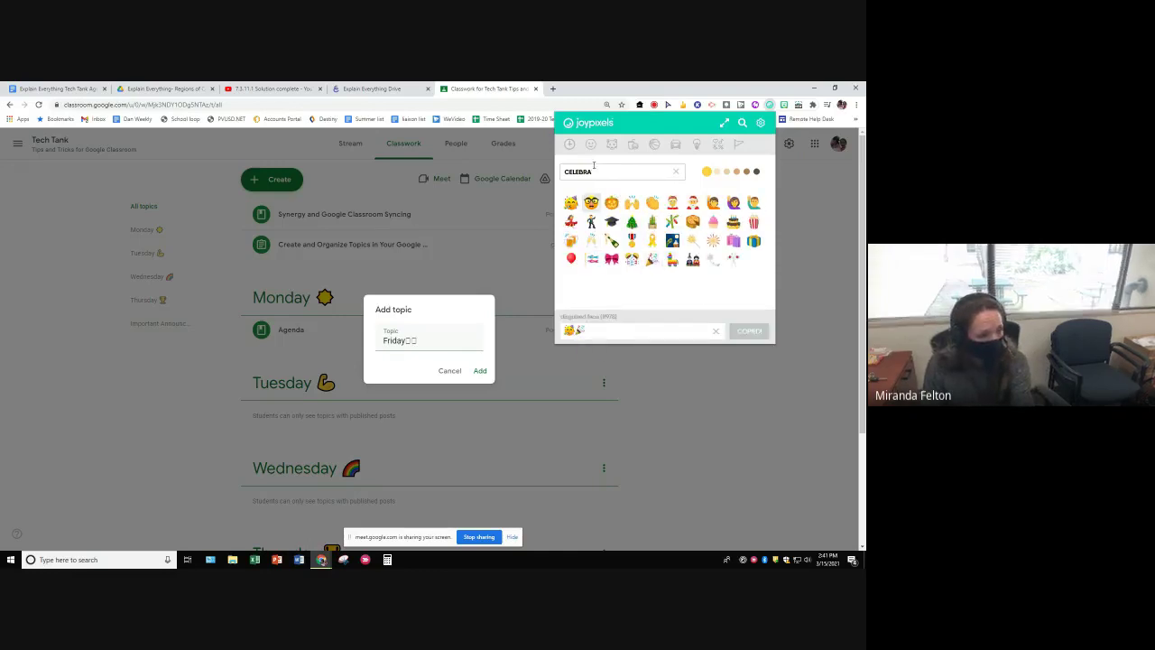
{"action": "left_click", "coordinate": [675, 172]}
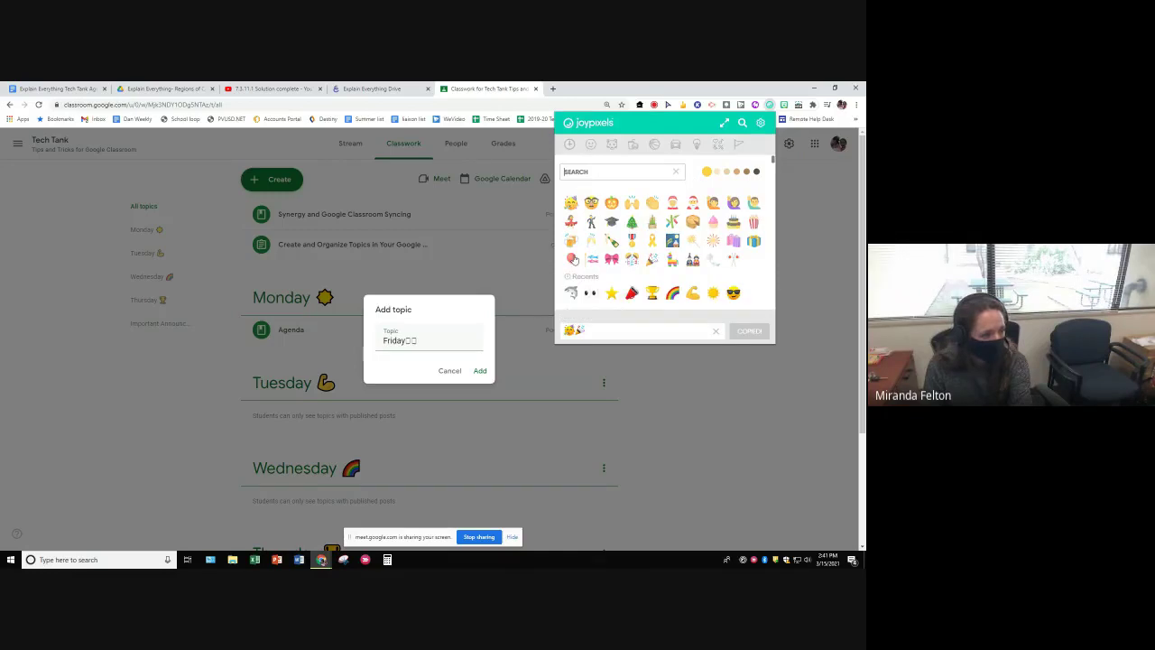
{"action": "left_click", "coordinate": [411, 343]}
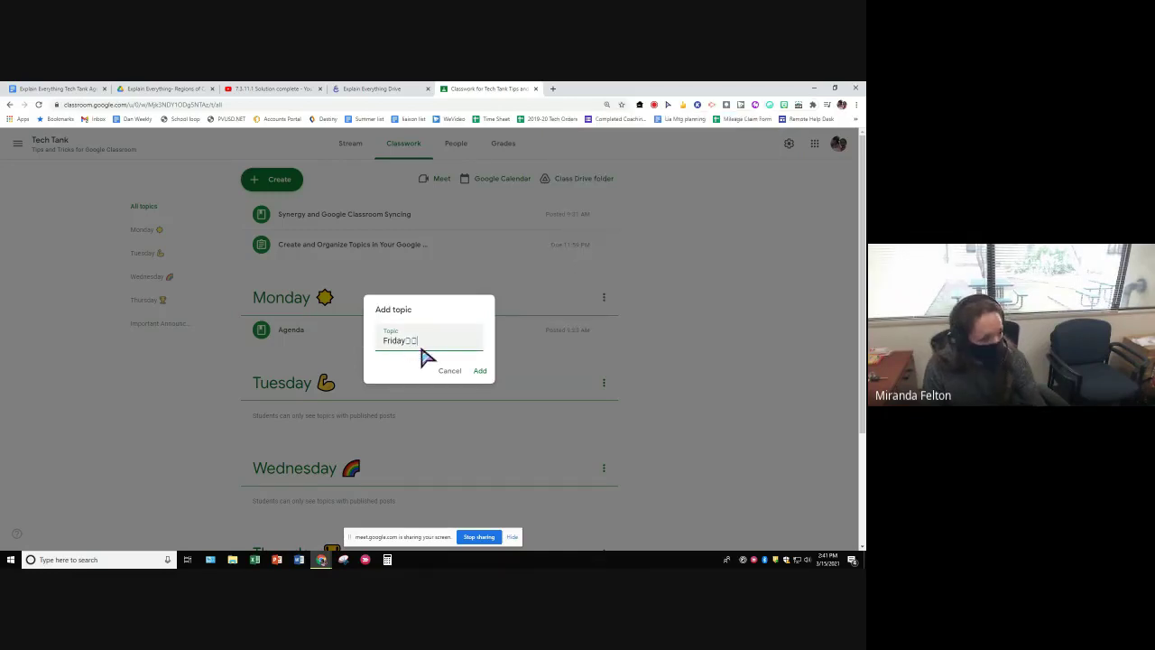
{"action": "key", "text": "BackSpace"}
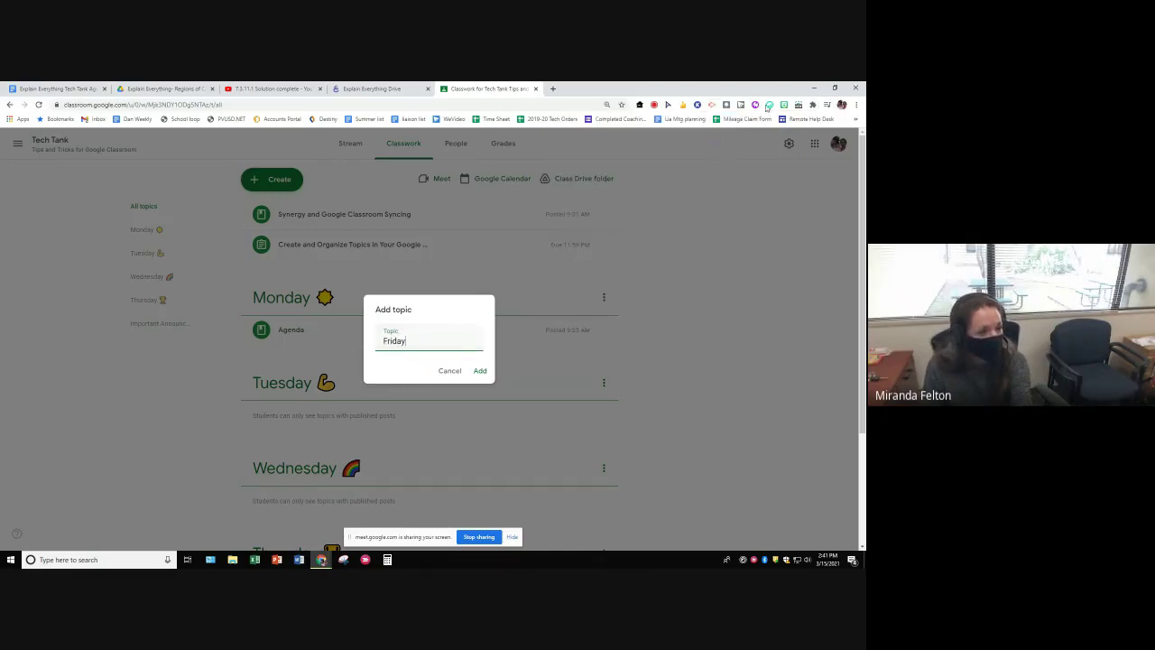
Append the recently used party popper emoji to the Friday topic name and add the topic to the class
{"action": "left_click", "coordinate": [769, 105]}
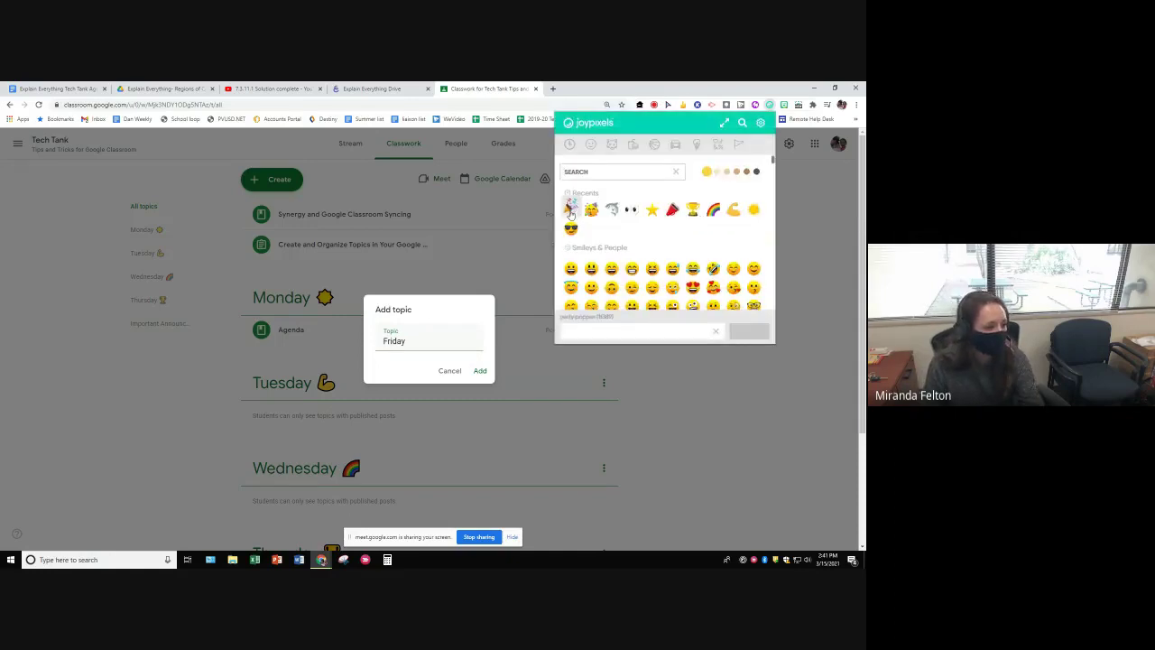
{"action": "left_click", "coordinate": [571, 208]}
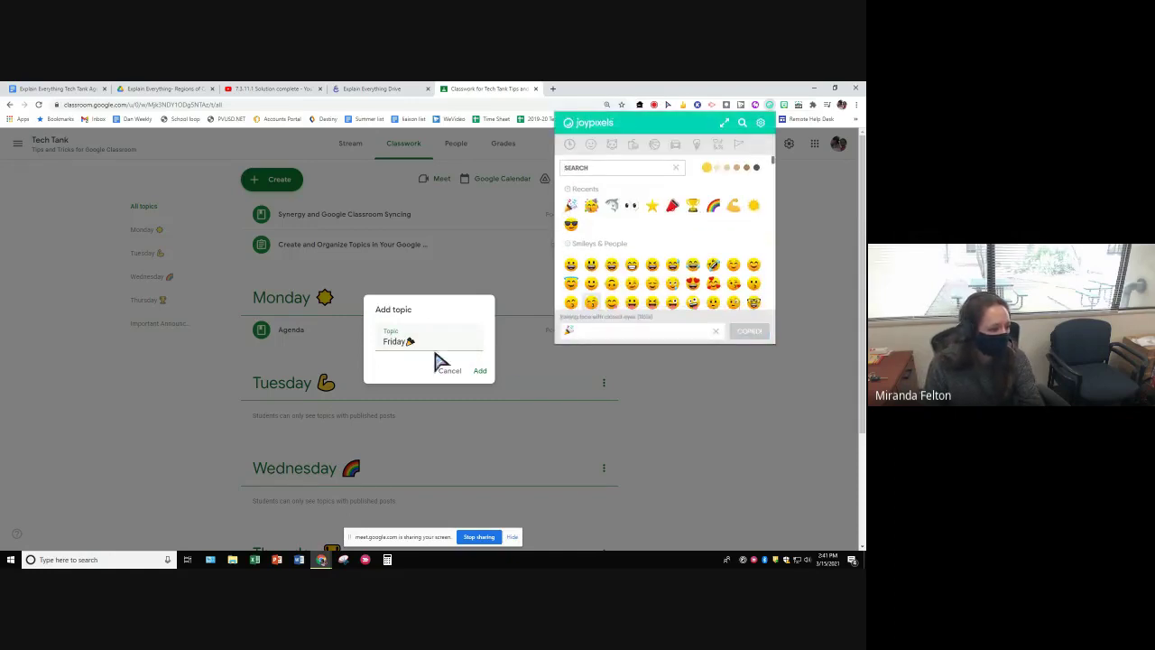
{"action": "left_click", "coordinate": [405, 352]}
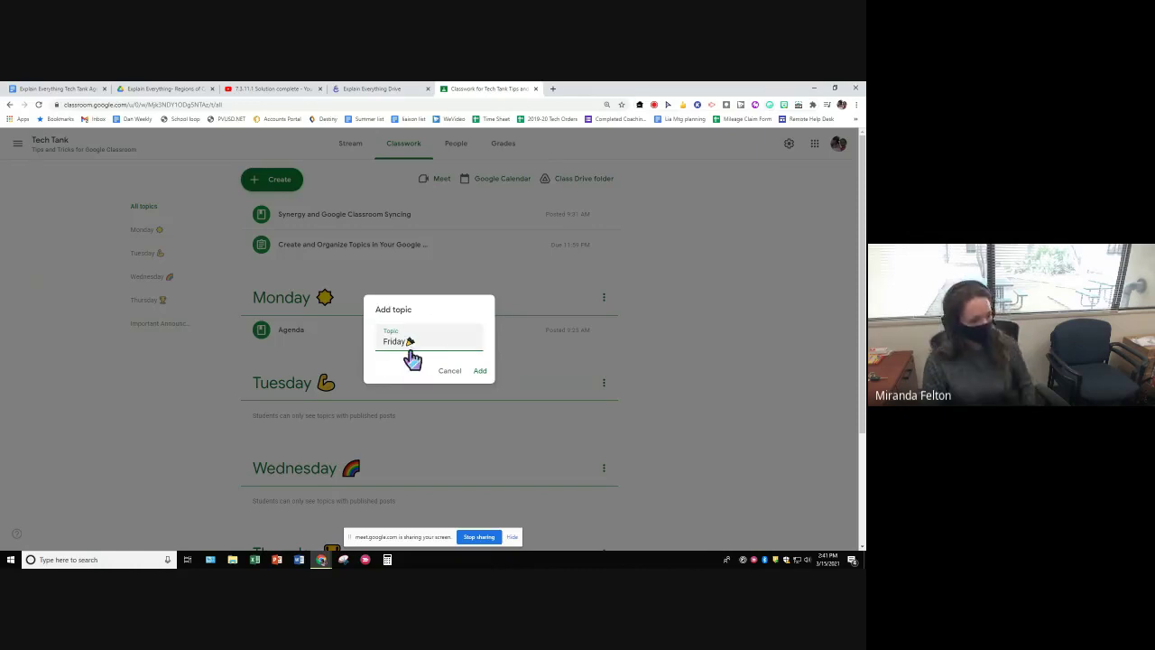
{"action": "left_click", "coordinate": [480, 371]}
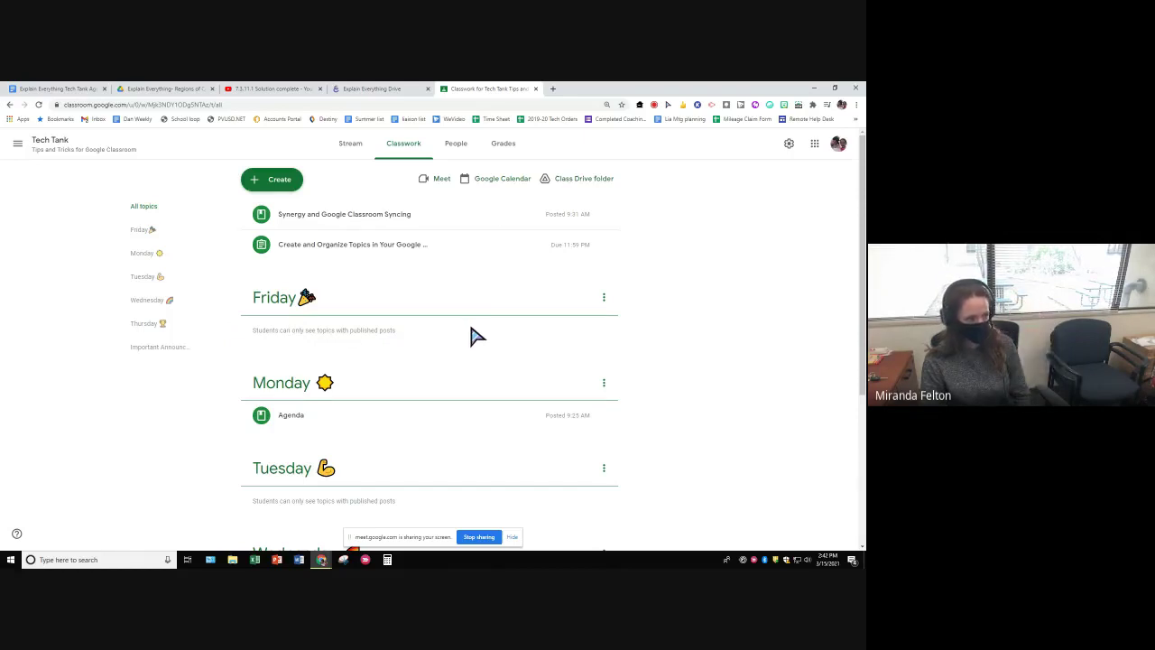
Reorder the classwork topics by moving Friday below Thursday and Important Announcements! above Monday
{"action": "scroll", "coordinate": [745, 331], "scroll_direction": "down", "scroll_amount": 1}
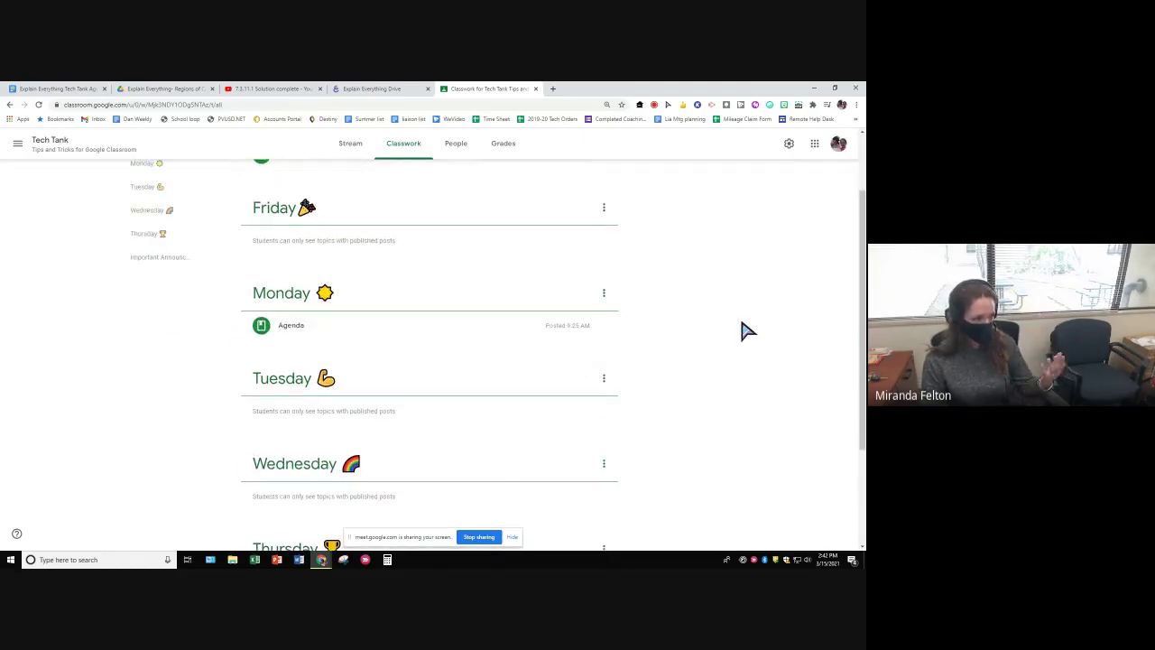
{"action": "scroll", "coordinate": [746, 330], "scroll_direction": "up", "scroll_amount": 1}
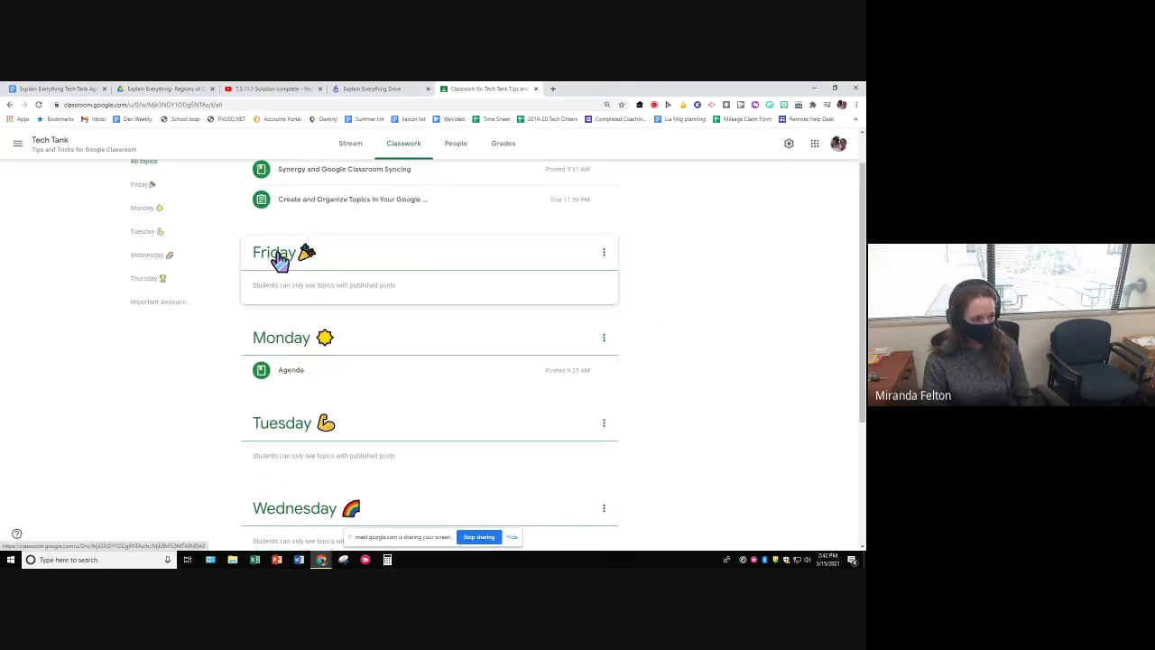
{"action": "left_click_drag", "start_coordinate": [280, 262], "coordinate": [334, 457]}
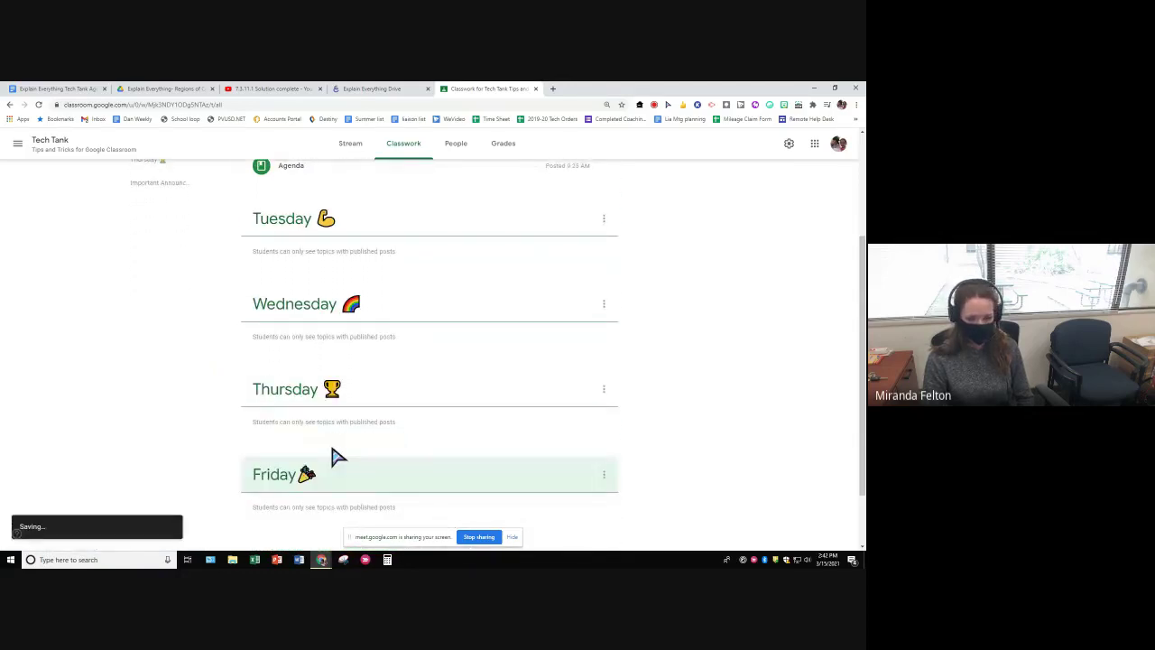
{"action": "scroll", "coordinate": [747, 399], "scroll_direction": "down", "scroll_amount": 1}
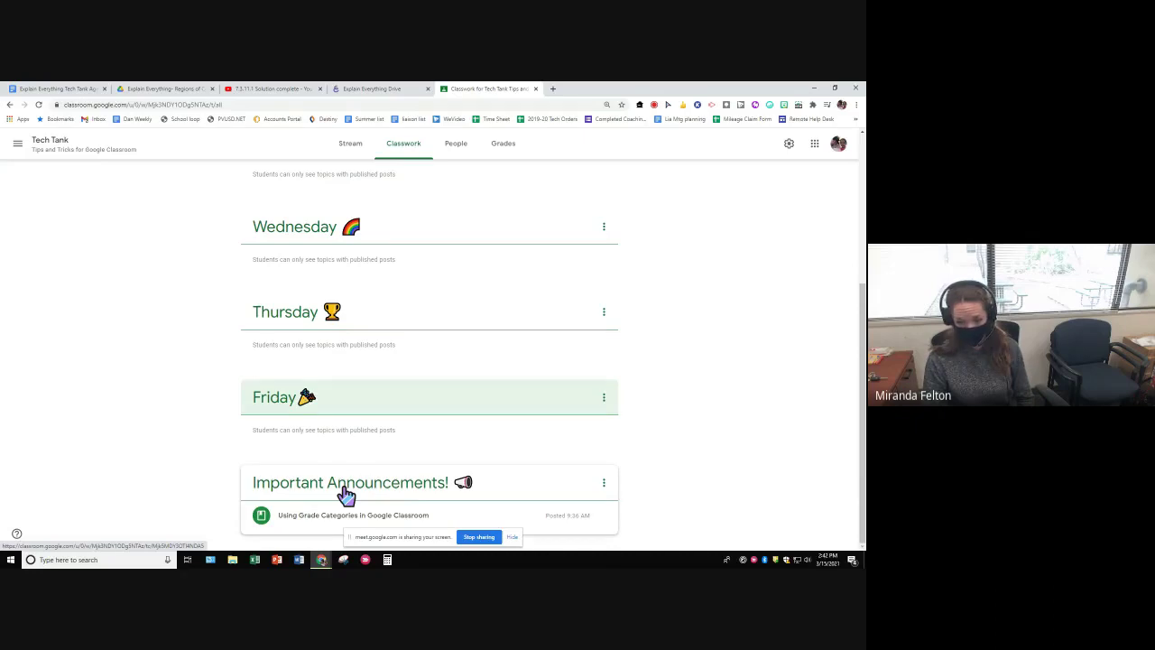
{"action": "left_click_drag", "start_coordinate": [346, 494], "coordinate": [359, 233]}
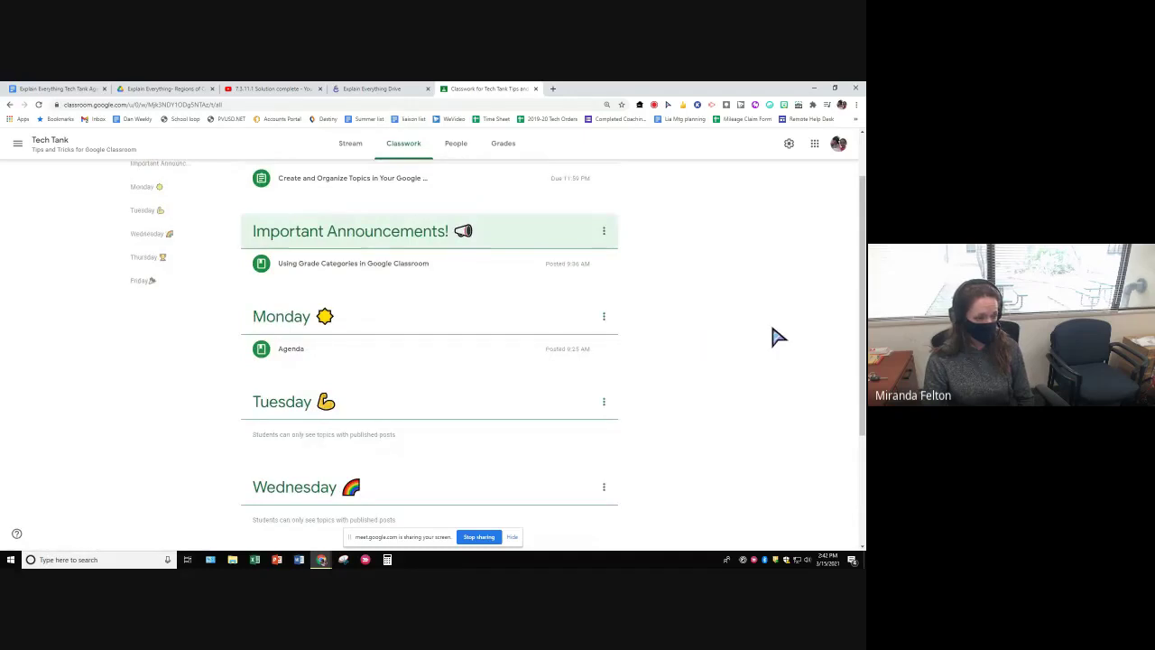
Open the Create and Organize Topics assignment for editing, view its topic choices, and close it without saving
{"action": "scroll", "coordinate": [778, 337], "scroll_direction": "up", "scroll_amount": 1}
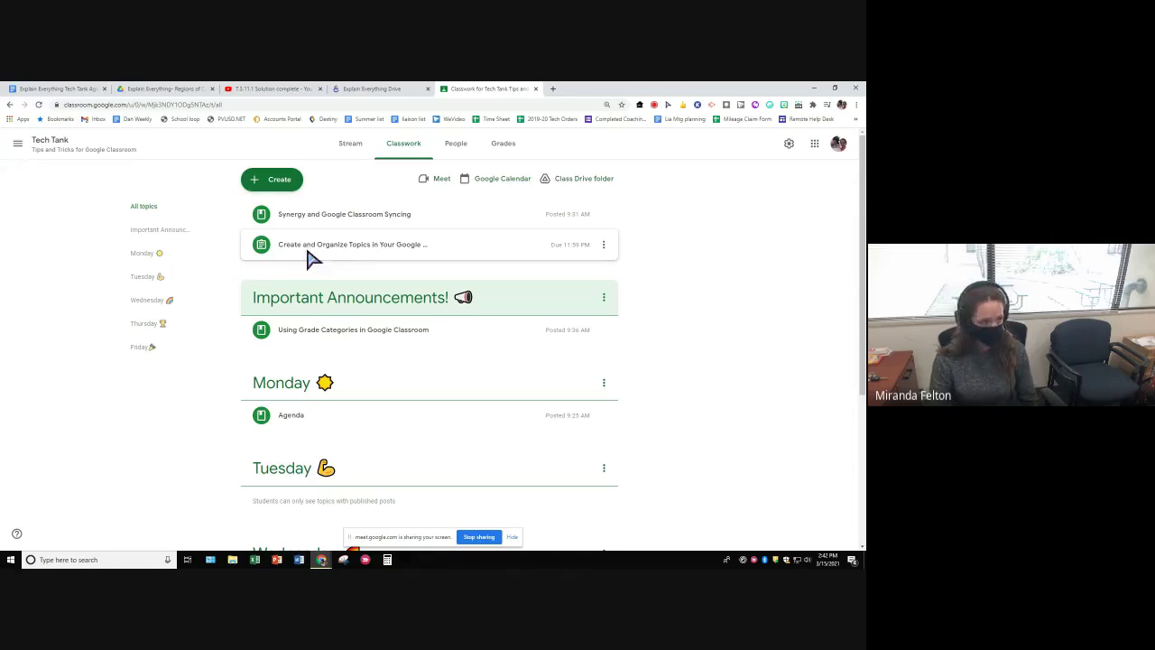
{"action": "left_click", "coordinate": [603, 246]}
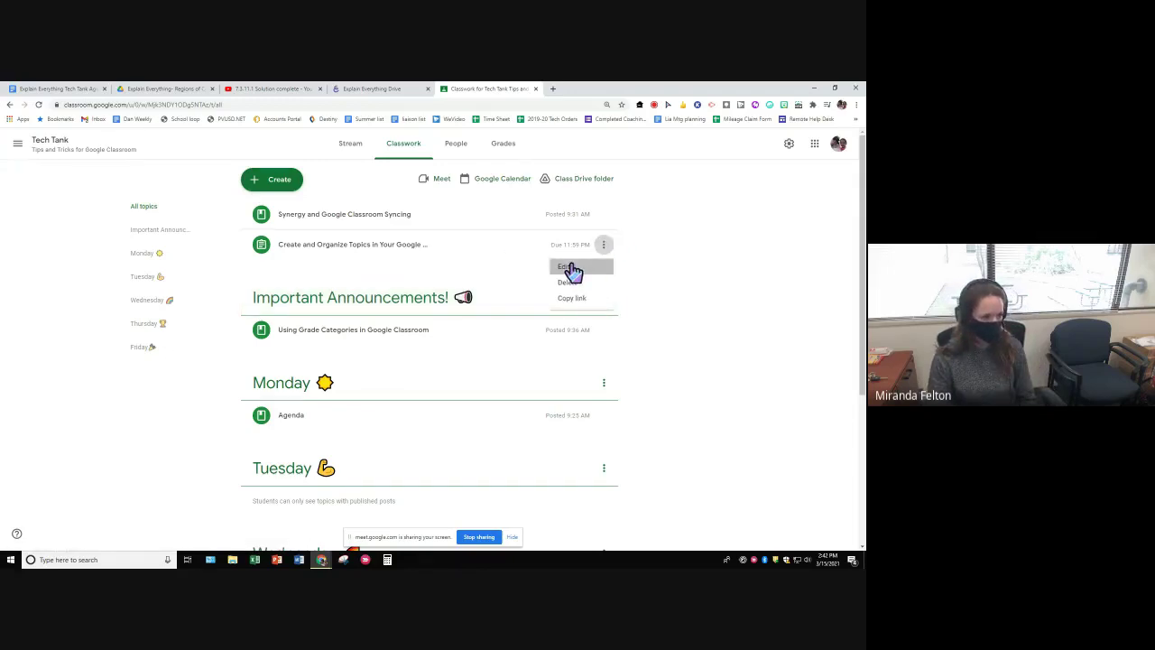
{"action": "left_click", "coordinate": [569, 266]}
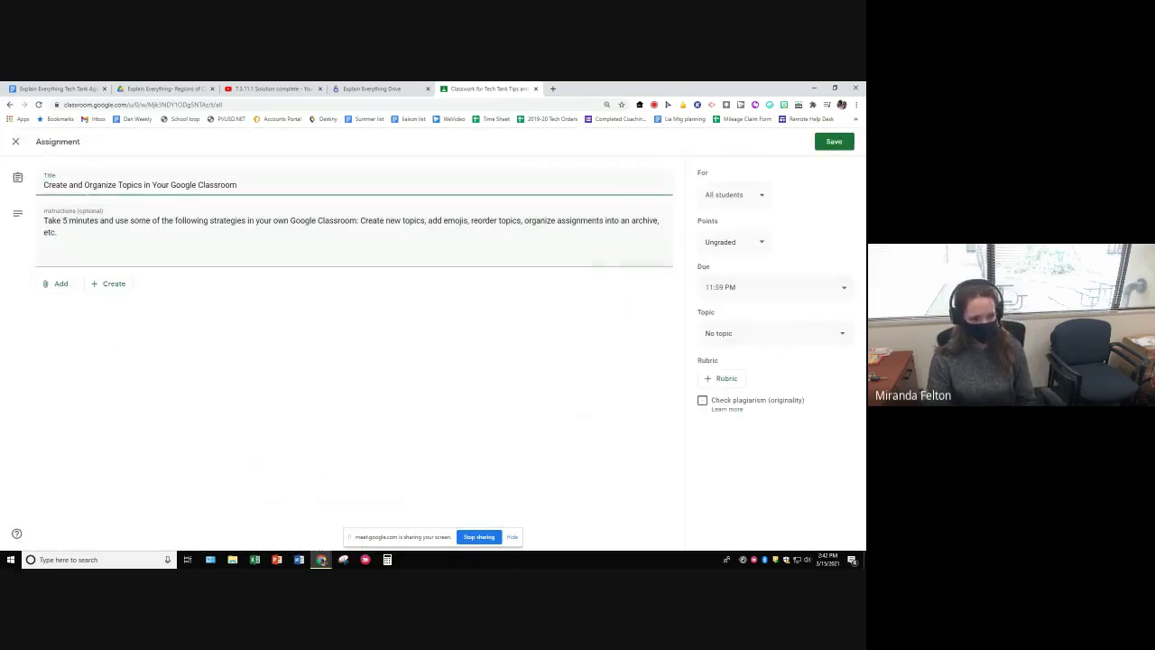
{"action": "left_click", "coordinate": [832, 351]}
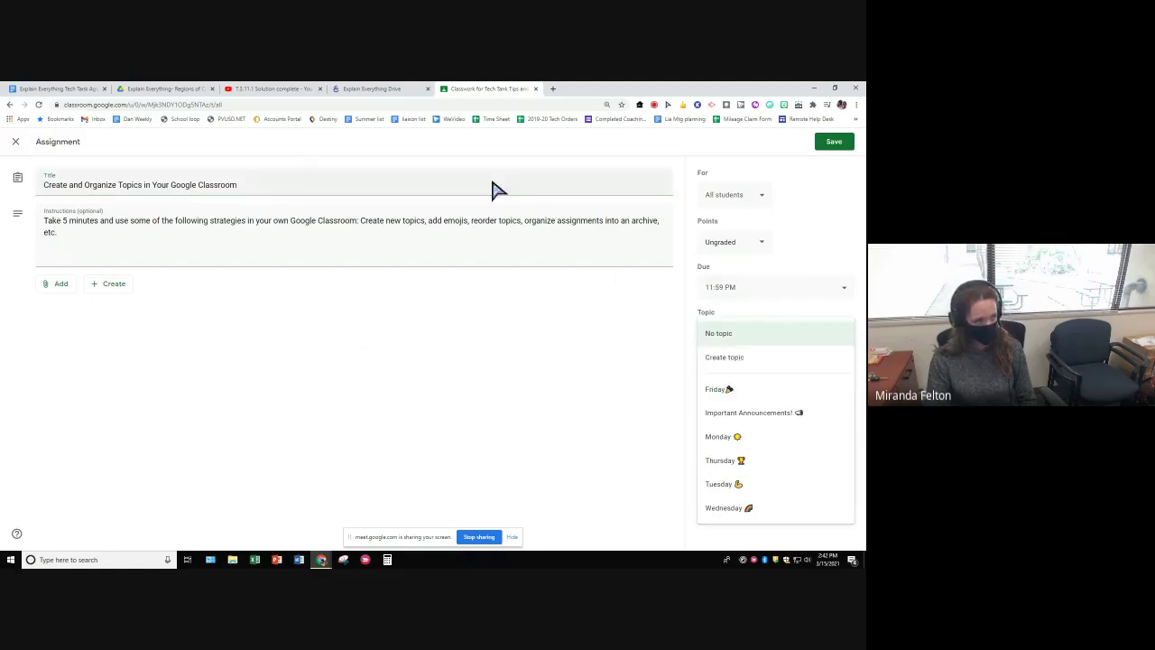
{"action": "left_click", "coordinate": [14, 145]}
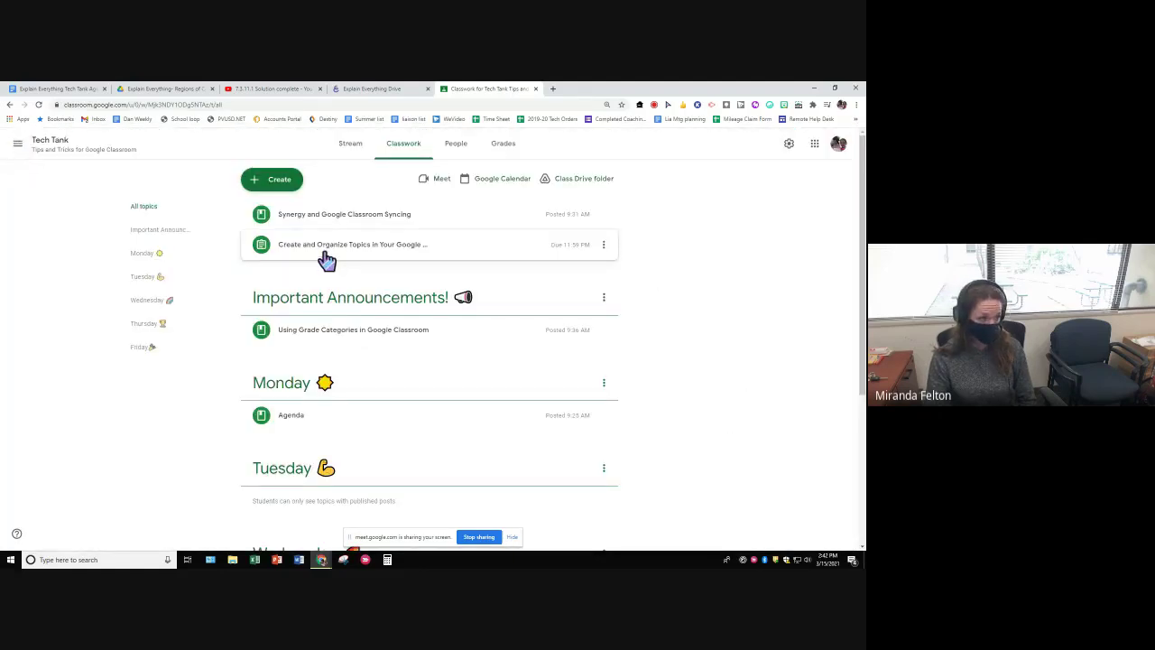
Move the Create and Organize Topics assignment under Monday and the Synergy and Google Classroom Syncing material under Tuesday
{"action": "left_click_drag", "start_coordinate": [327, 261], "coordinate": [374, 386]}
{"action": "left_click_drag", "start_coordinate": [351, 222], "coordinate": [379, 479]}
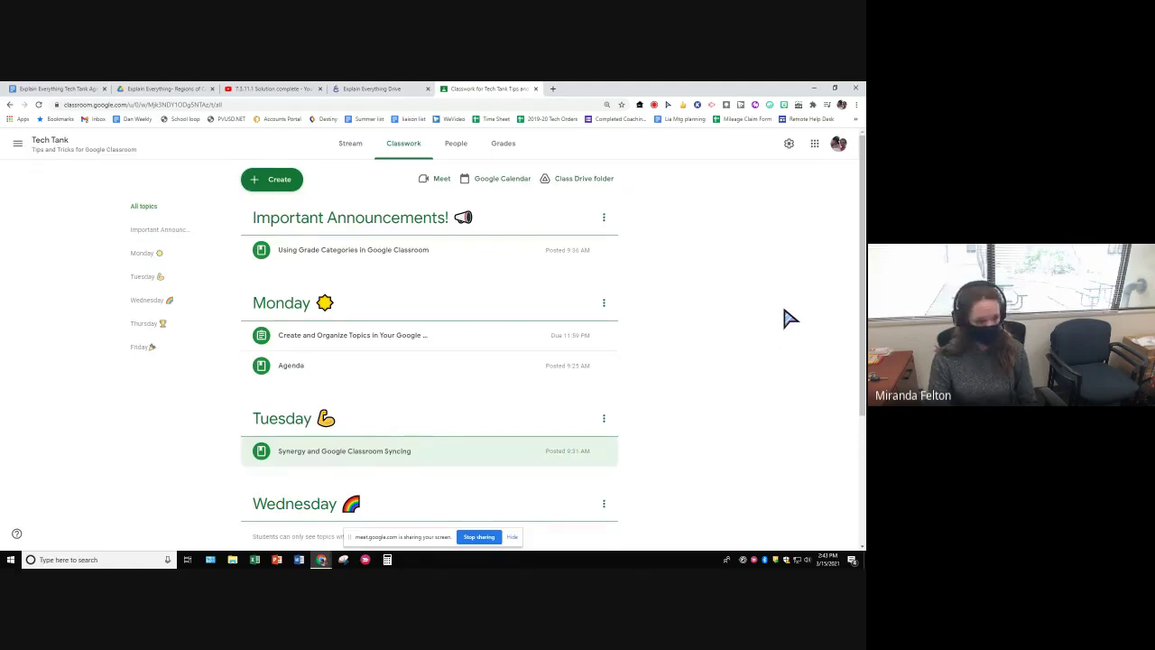
{"action": "scroll", "coordinate": [783, 317], "scroll_direction": "down", "scroll_amount": 1}
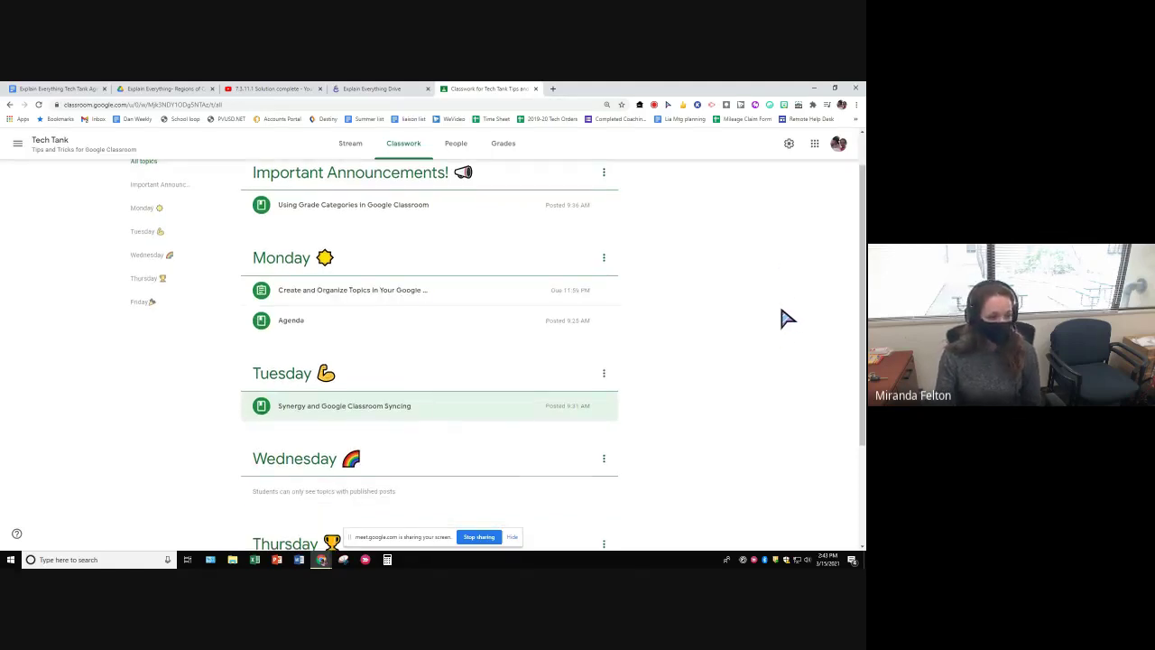
{"action": "scroll", "coordinate": [783, 318], "scroll_direction": "up", "scroll_amount": 1}
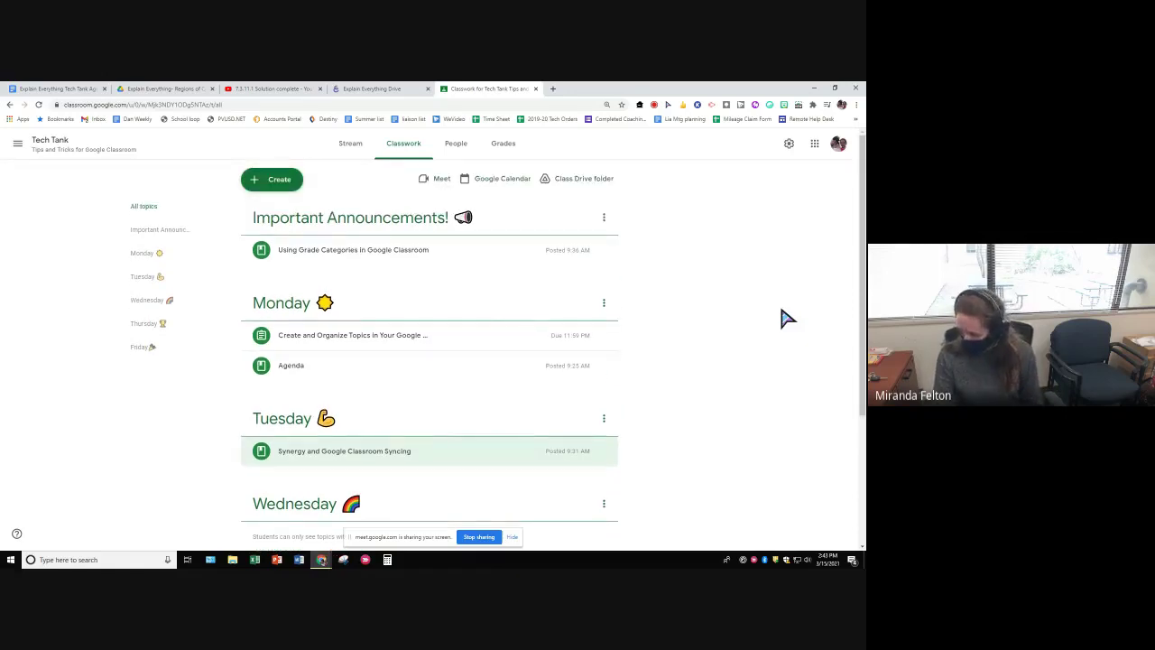
{"action": "left_click", "coordinate": [322, 561]}
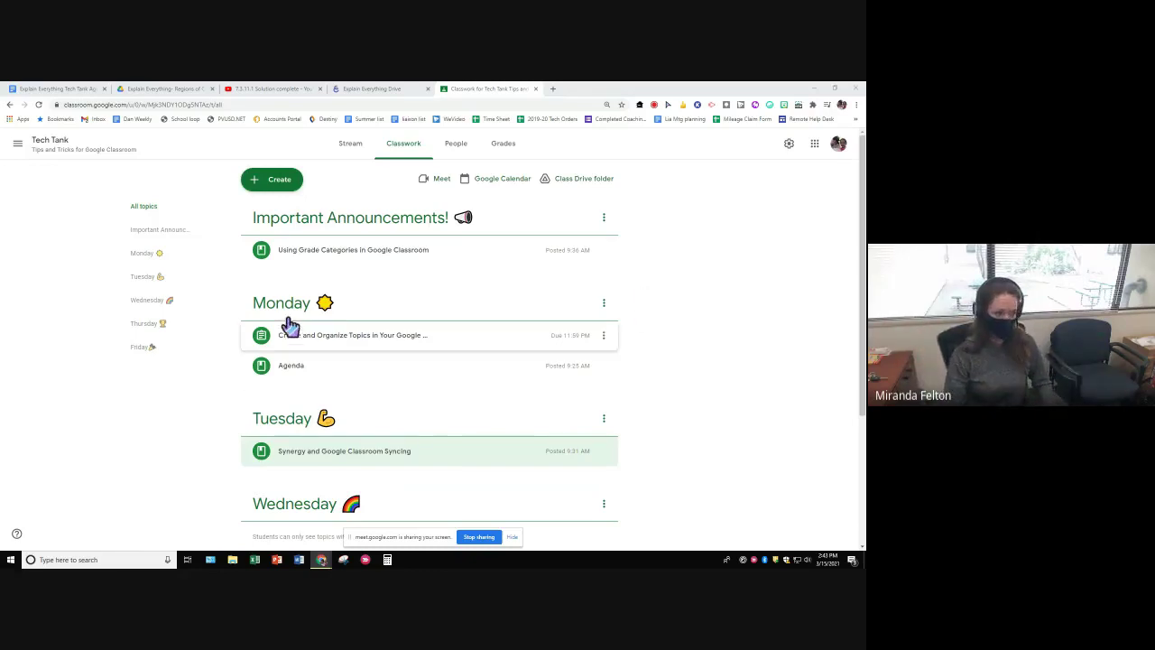
{"action": "scroll", "coordinate": [343, 365], "scroll_direction": "down", "scroll_amount": 2}
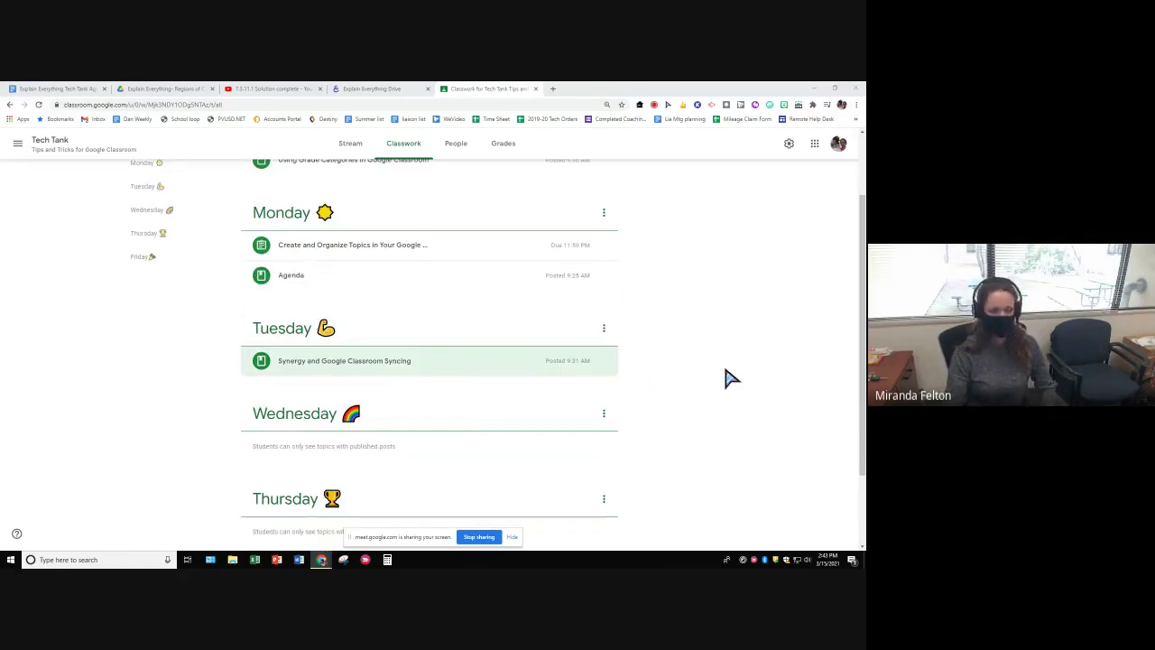
{"action": "scroll", "coordinate": [730, 377], "scroll_direction": "up", "scroll_amount": 2}
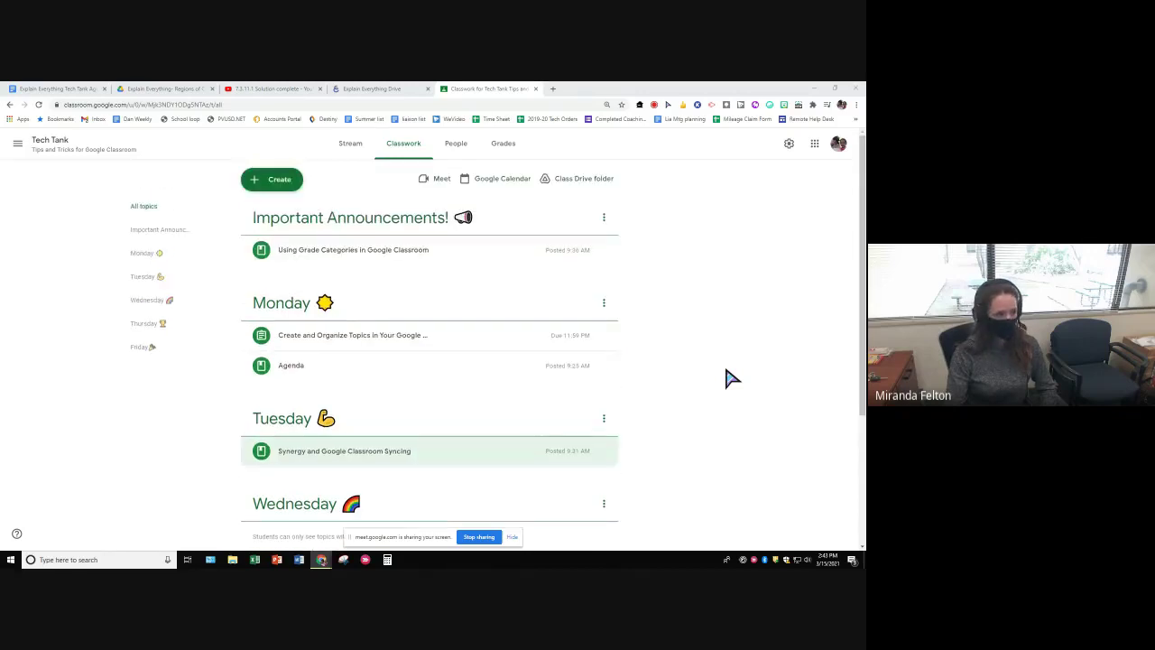
Create a classwork topic named Archive and move it below Friday at the end of the topic list
{"action": "left_click", "coordinate": [272, 193]}
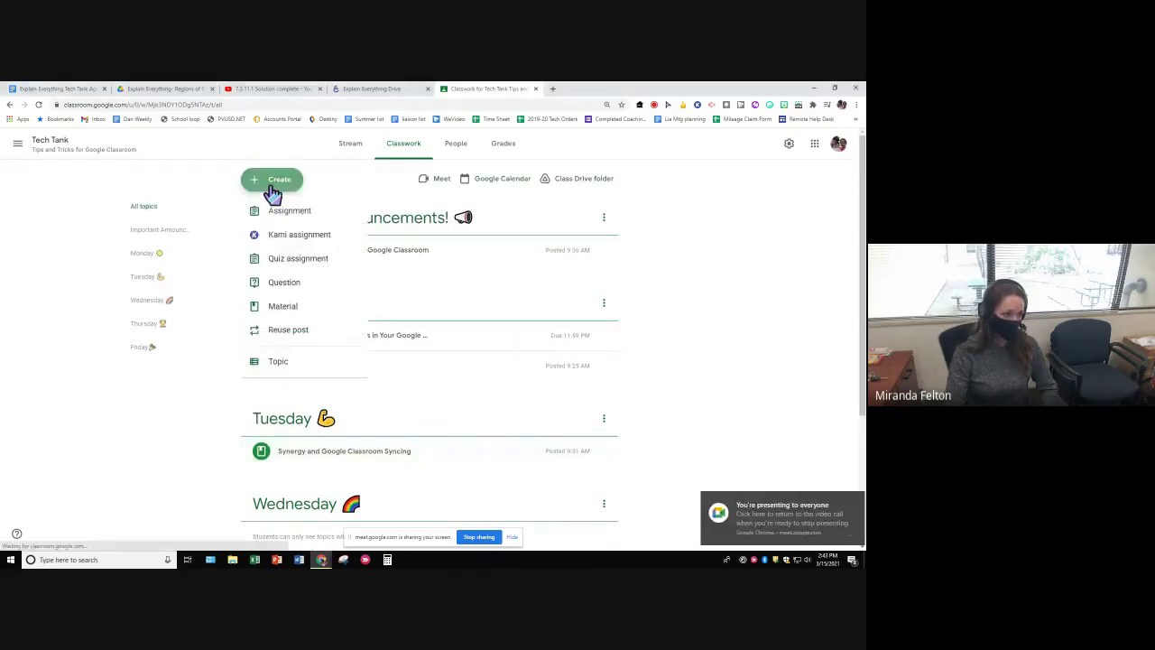
{"action": "left_click", "coordinate": [278, 362]}
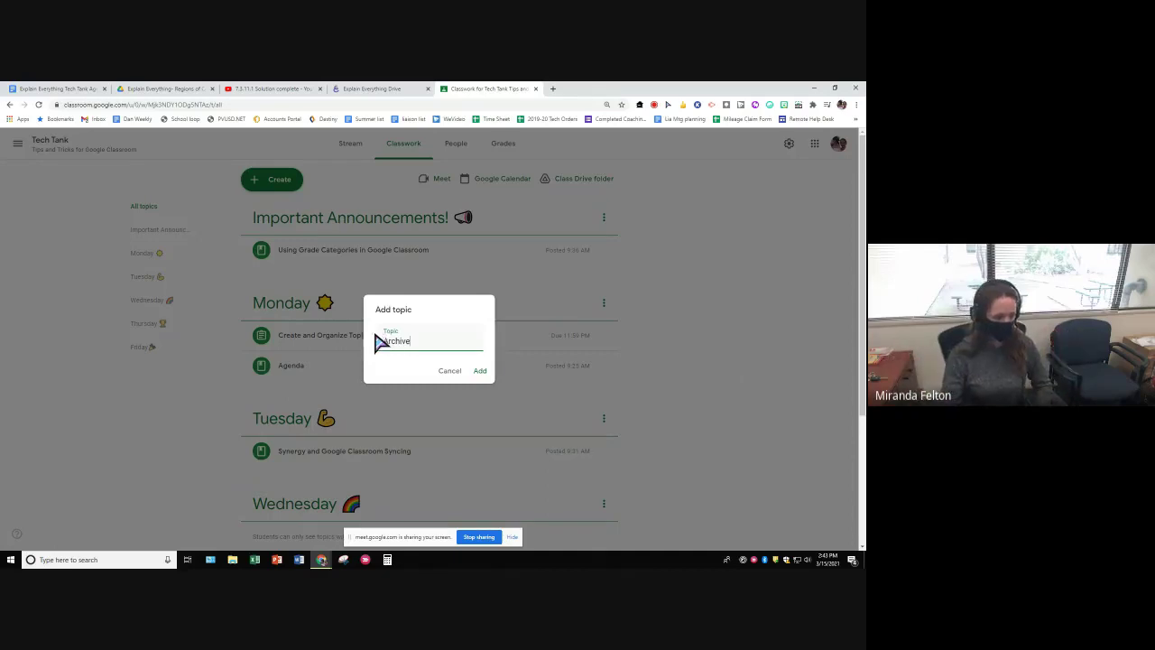
{"action": "left_click", "coordinate": [479, 372]}
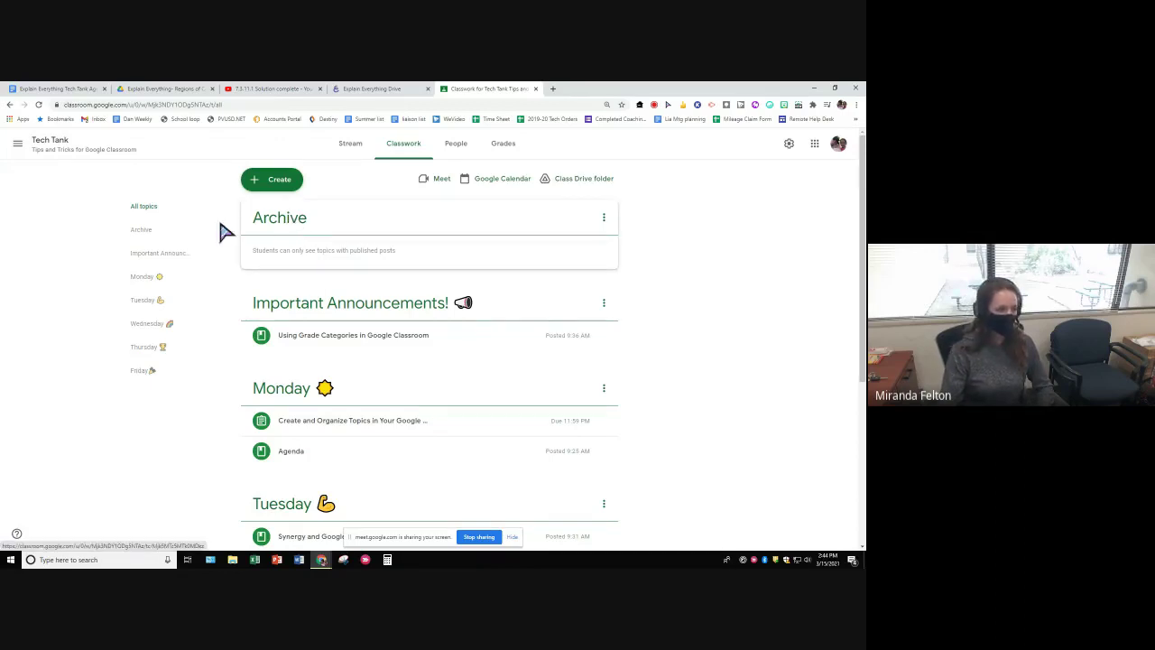
{"action": "left_click_drag", "start_coordinate": [315, 232], "coordinate": [348, 472]}
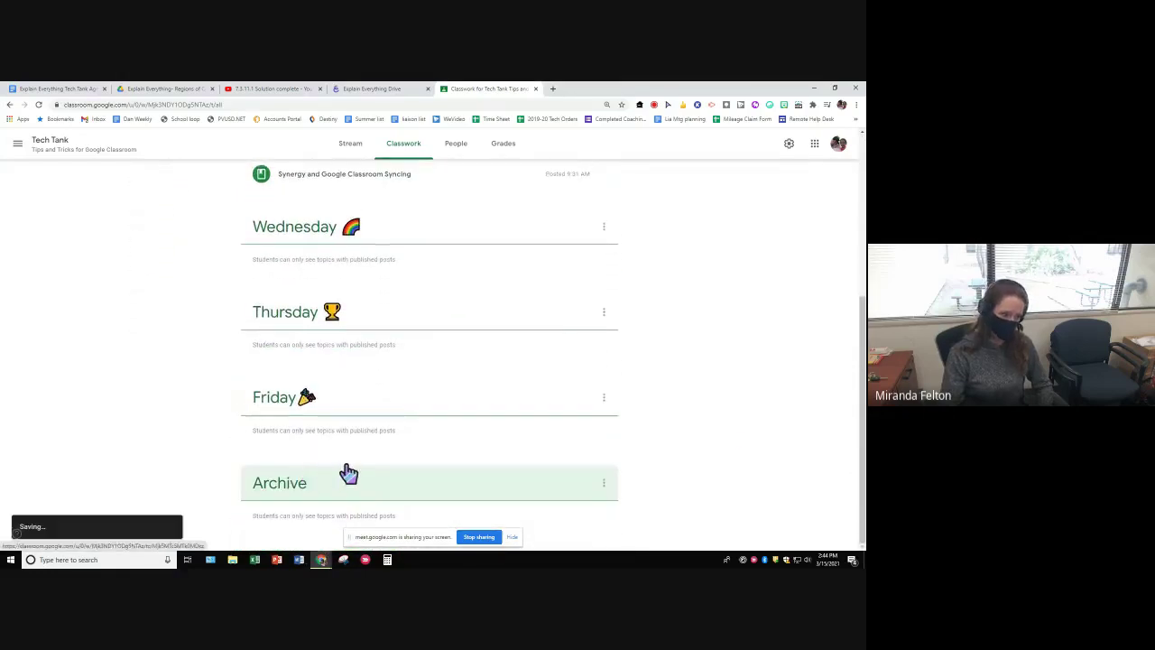
Move the Create and Organize Topics assignment, the Agenda, and the Synergy and Google Classroom Syncing material into the Archive topic
{"action": "scroll", "coordinate": [734, 433], "scroll_direction": "up", "scroll_amount": 6}
{"action": "scroll", "coordinate": [734, 430], "scroll_direction": "down", "scroll_amount": 2}
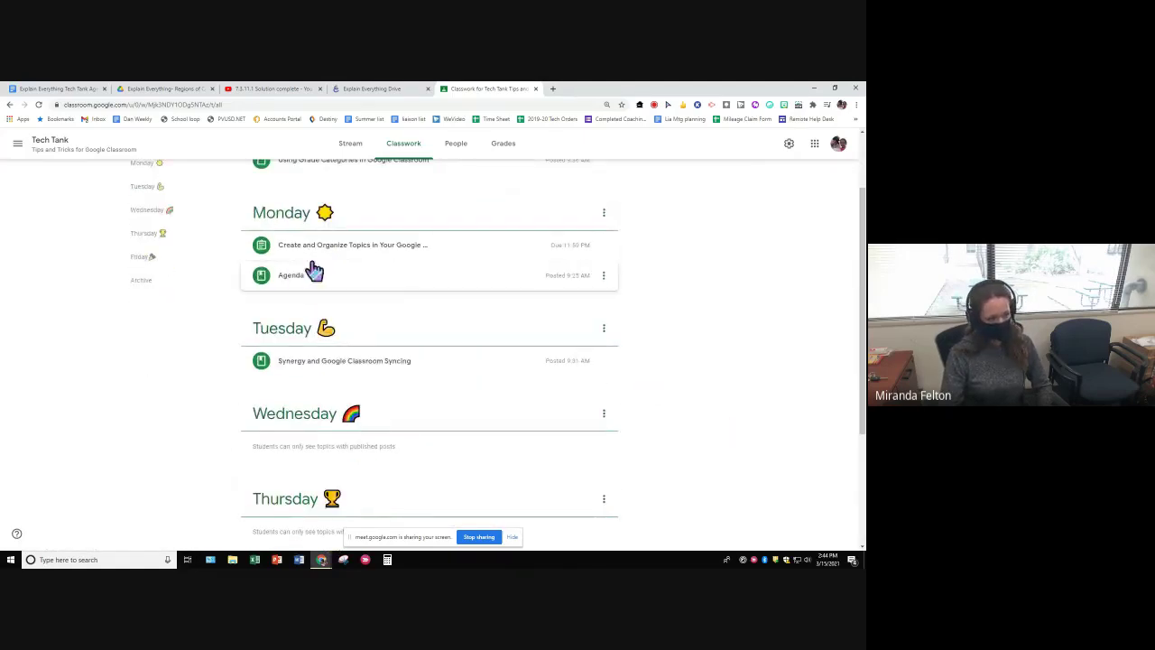
{"action": "left_click_drag", "start_coordinate": [417, 256], "coordinate": [379, 523]}
{"action": "scroll", "coordinate": [448, 392], "scroll_direction": "up", "scroll_amount": 3}
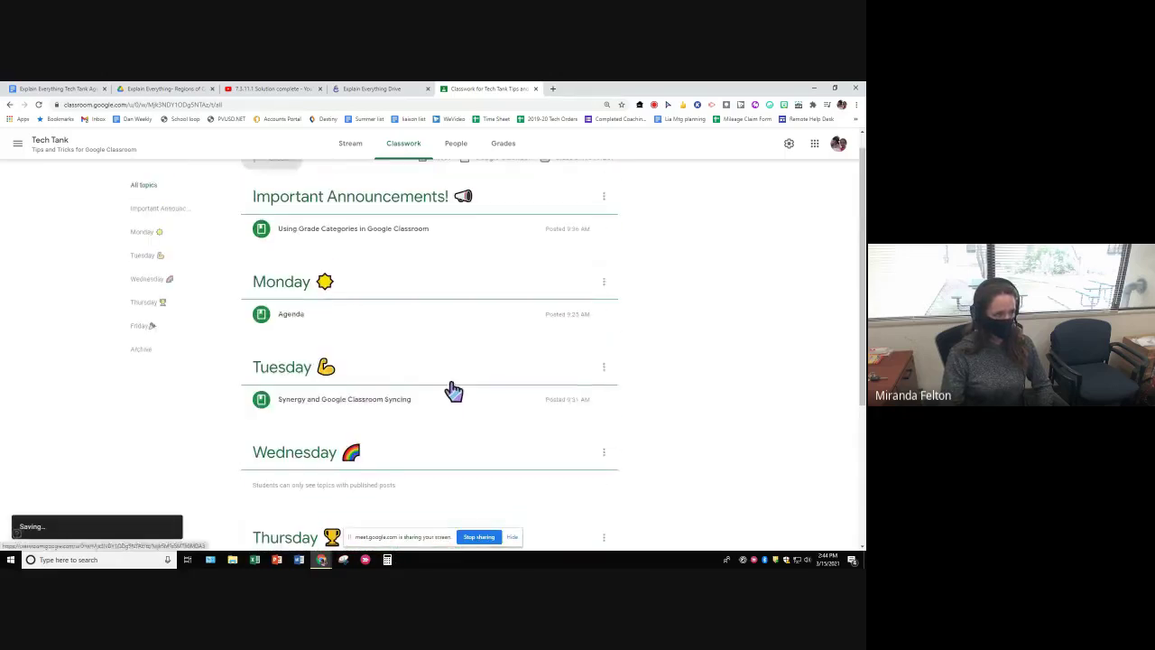
{"action": "left_click_drag", "start_coordinate": [346, 318], "coordinate": [328, 515]}
{"action": "scroll", "coordinate": [401, 383], "scroll_direction": "up", "scroll_amount": 5}
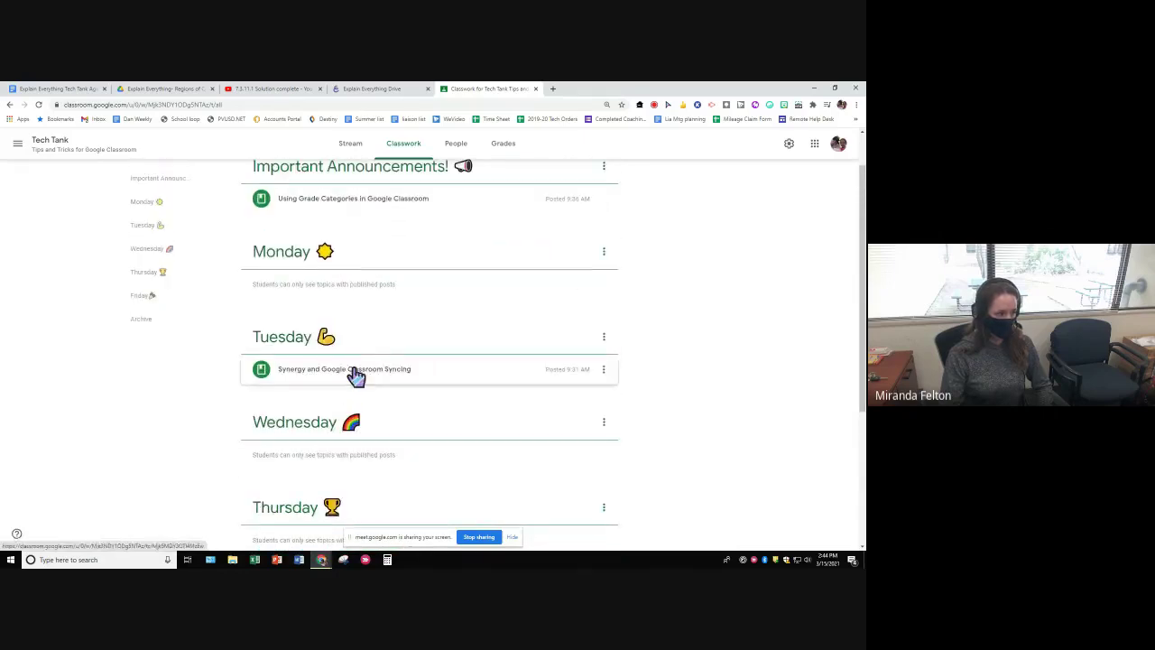
{"action": "left_click_drag", "start_coordinate": [356, 379], "coordinate": [323, 510]}
{"action": "scroll", "coordinate": [753, 416], "scroll_direction": "up", "scroll_amount": 3}
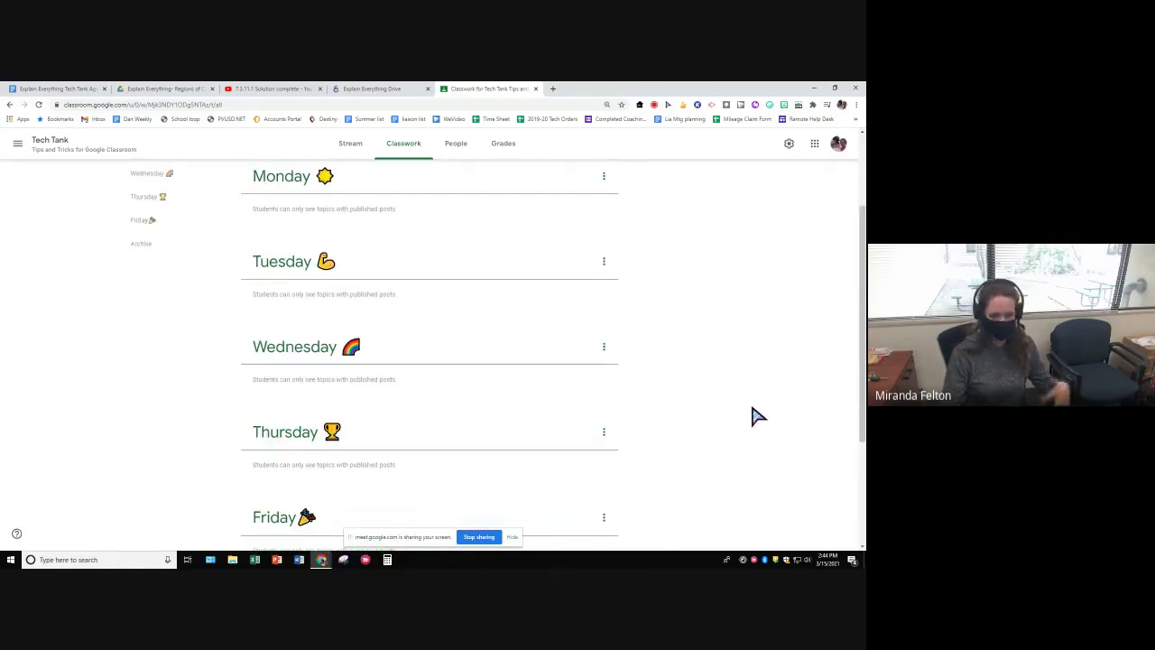
Review the posts in the Archive topic, filter the classwork to Monday only, and return to all topics
{"action": "scroll", "coordinate": [755, 415], "scroll_direction": "up", "scroll_amount": 2}
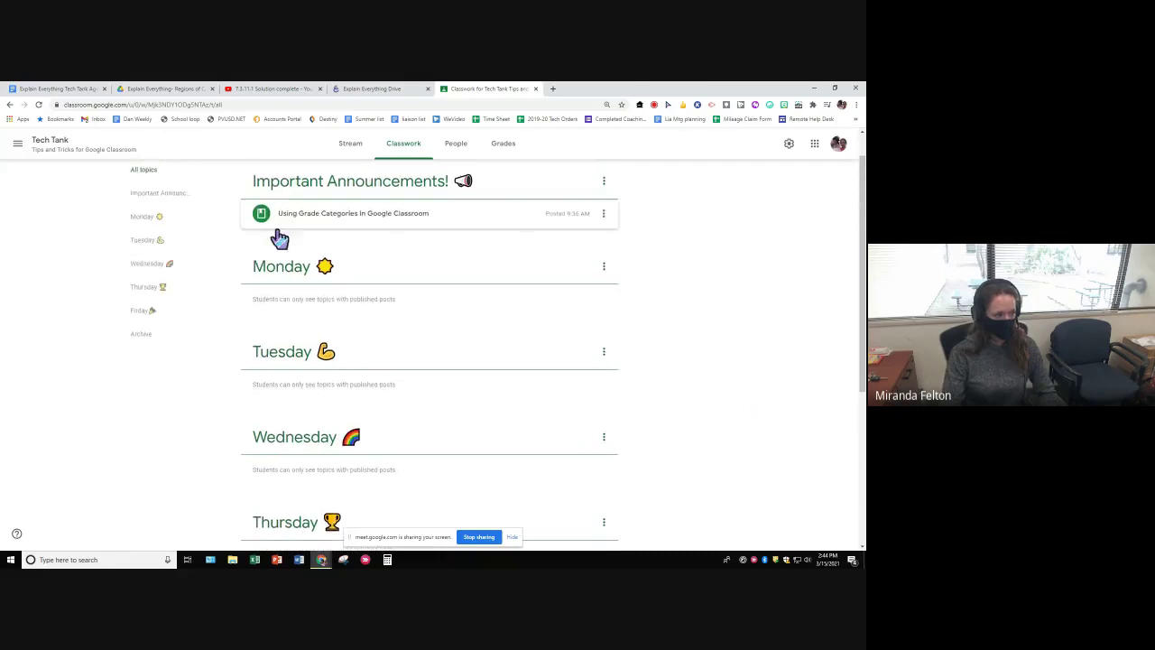
{"action": "scroll", "coordinate": [642, 403], "scroll_direction": "down", "scroll_amount": 3}
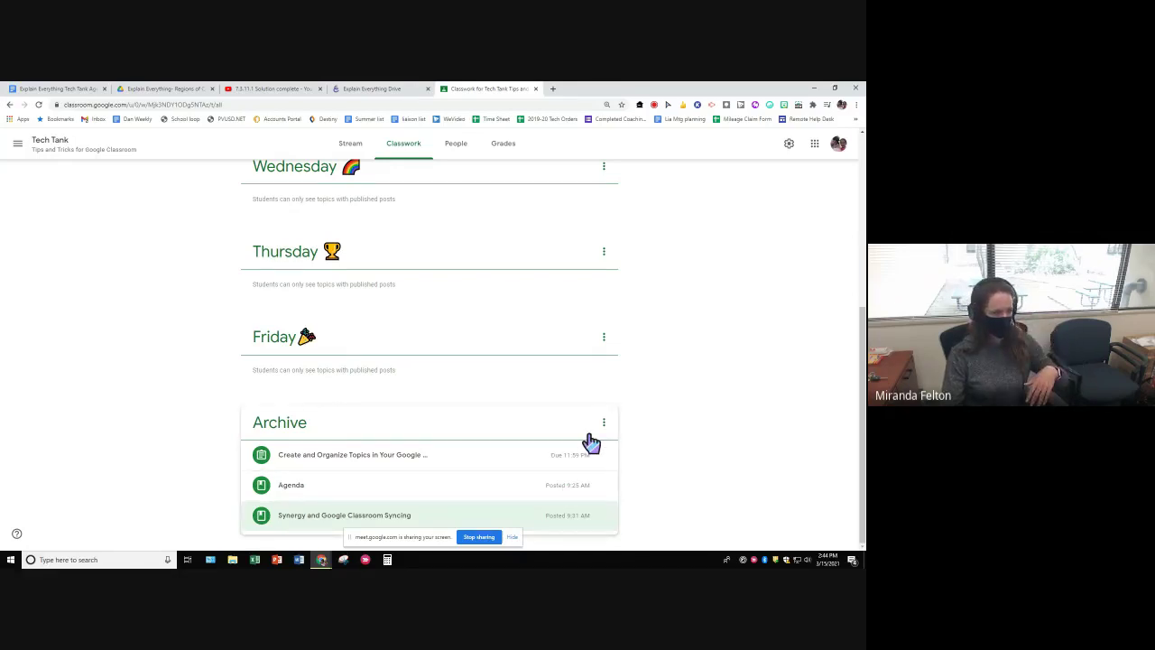
{"action": "scroll", "coordinate": [590, 439], "scroll_direction": "up", "scroll_amount": 6}
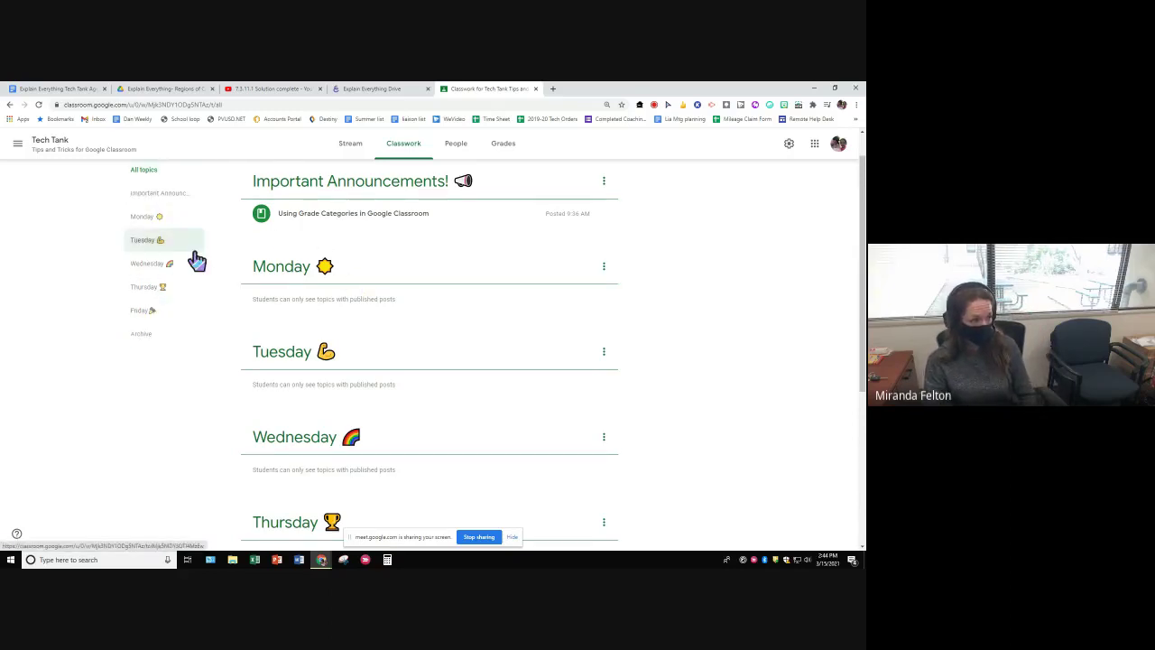
{"action": "scroll", "coordinate": [184, 263], "scroll_direction": "up", "scroll_amount": 1}
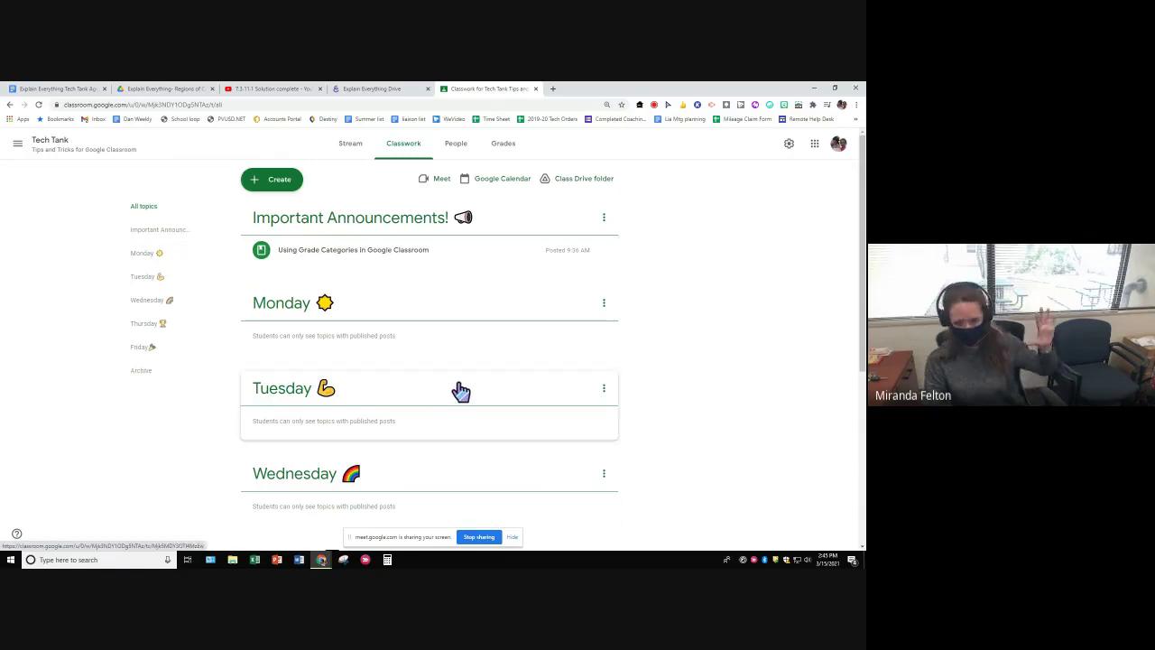
{"action": "left_click", "coordinate": [147, 254]}
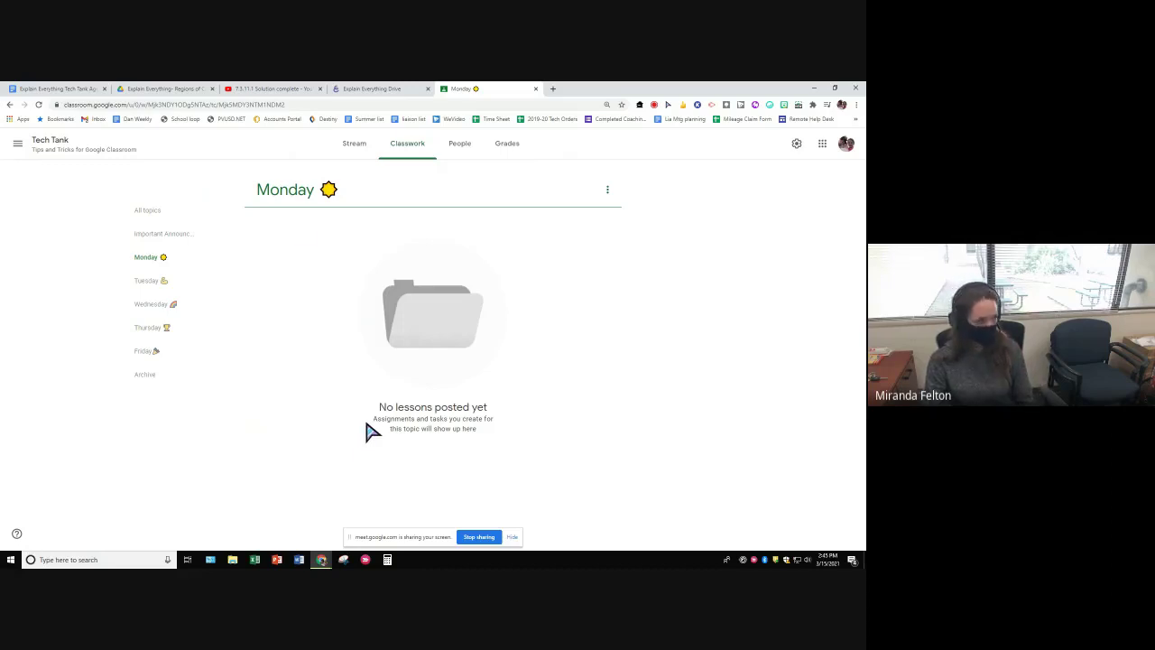
{"action": "left_click", "coordinate": [147, 211]}
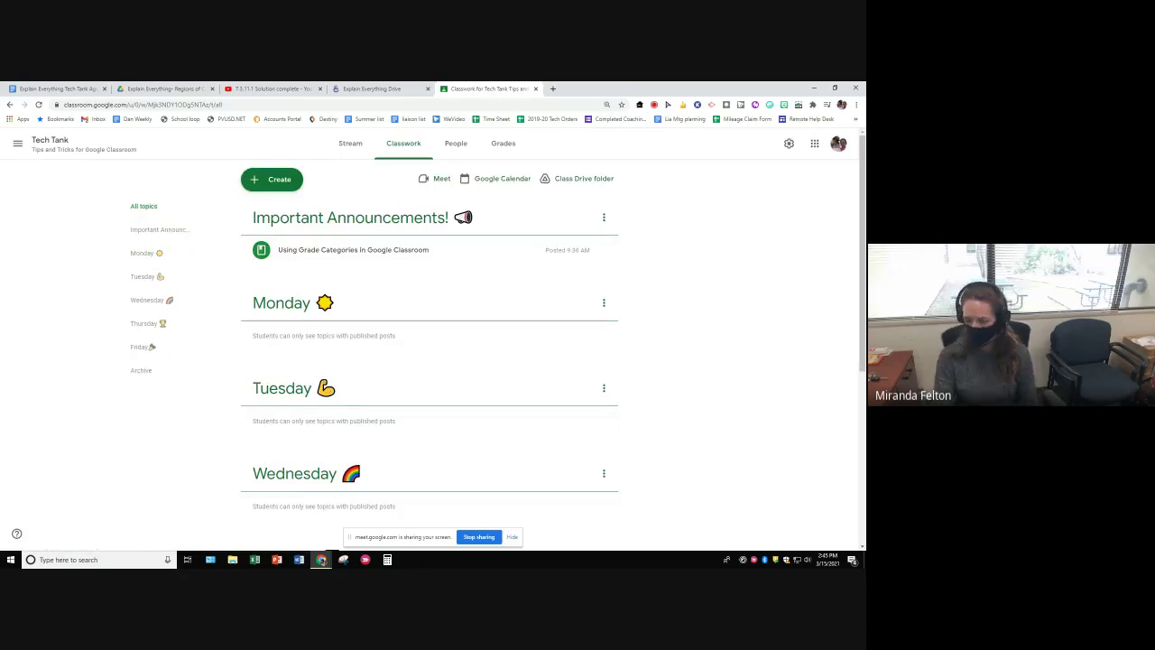
Open the class Stream and look through its announcements and the classwork notifications beneath them
{"action": "left_click", "coordinate": [351, 151]}
{"action": "scroll", "coordinate": [790, 392], "scroll_direction": "down", "scroll_amount": 8}
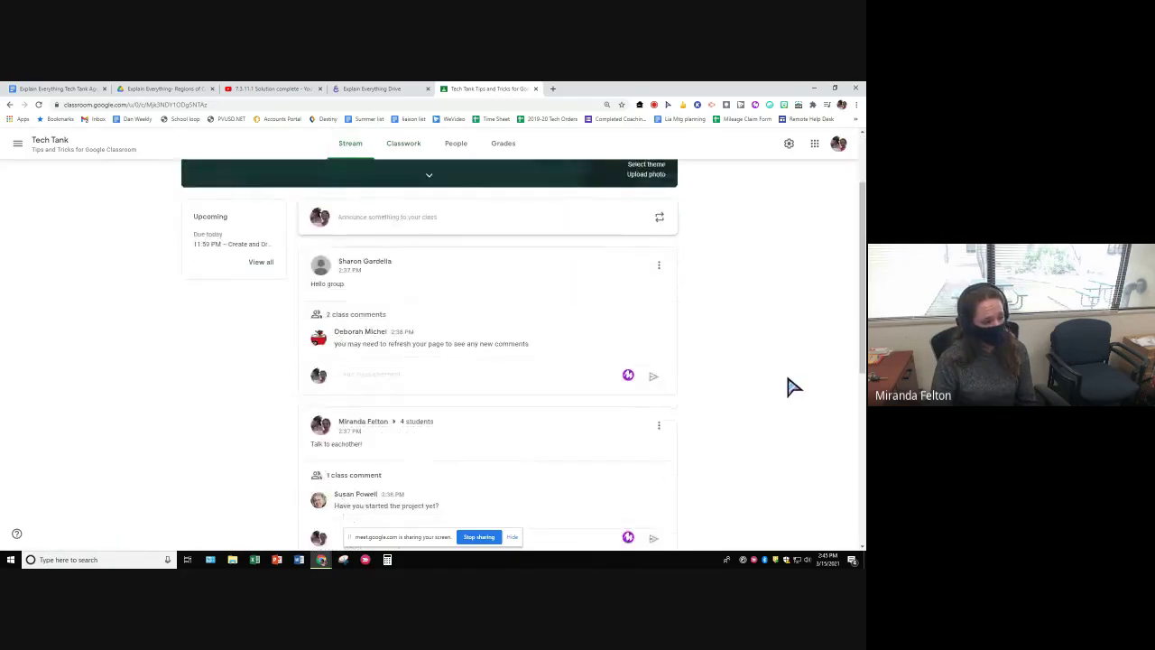
{"action": "scroll", "coordinate": [782, 391], "scroll_direction": "down", "scroll_amount": 3}
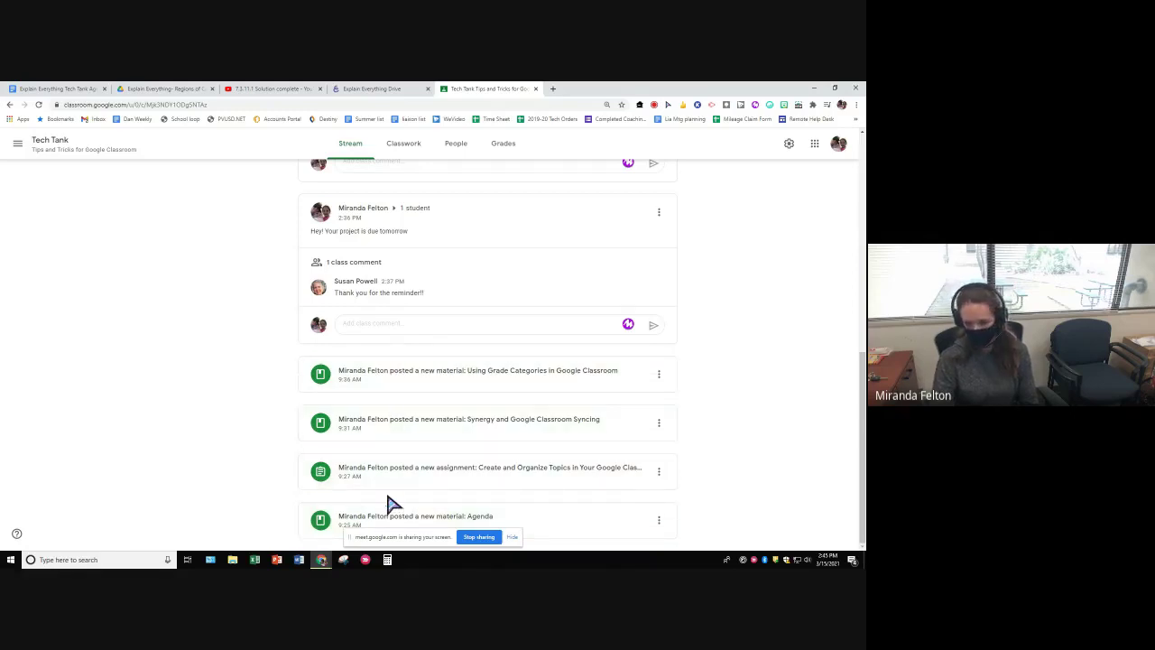
{"action": "scroll", "coordinate": [388, 499], "scroll_direction": "up", "scroll_amount": 10}
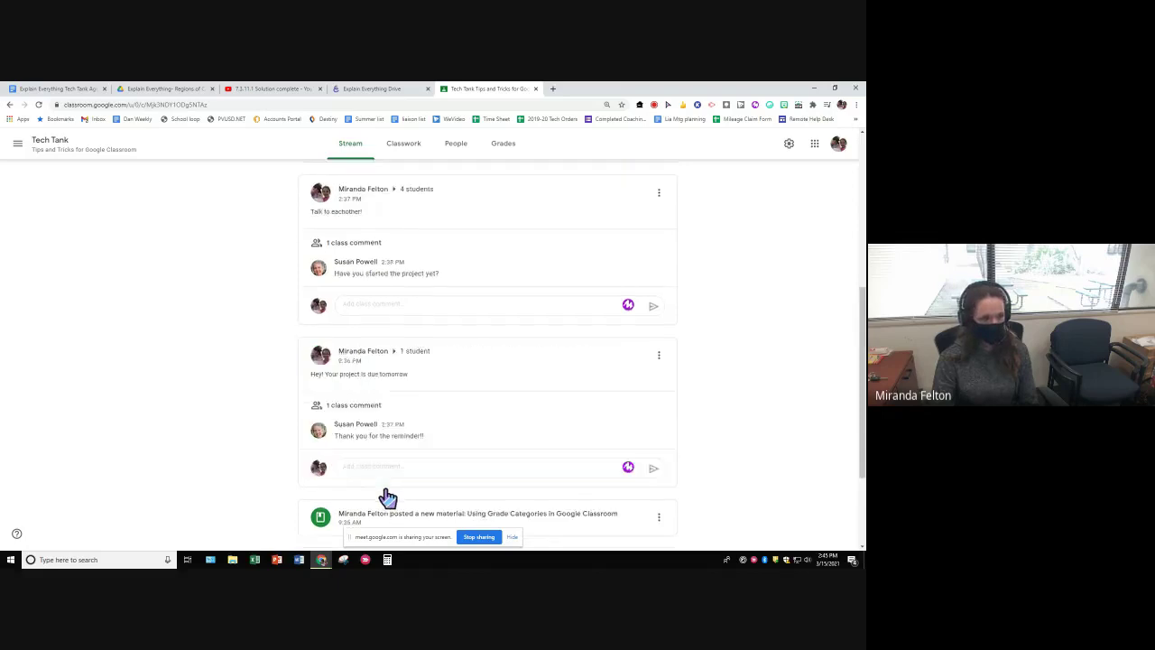
Set Classwork on the stream to Hide notifications in the class settings, save, and return to the Classwork page
{"action": "left_click", "coordinate": [790, 146]}
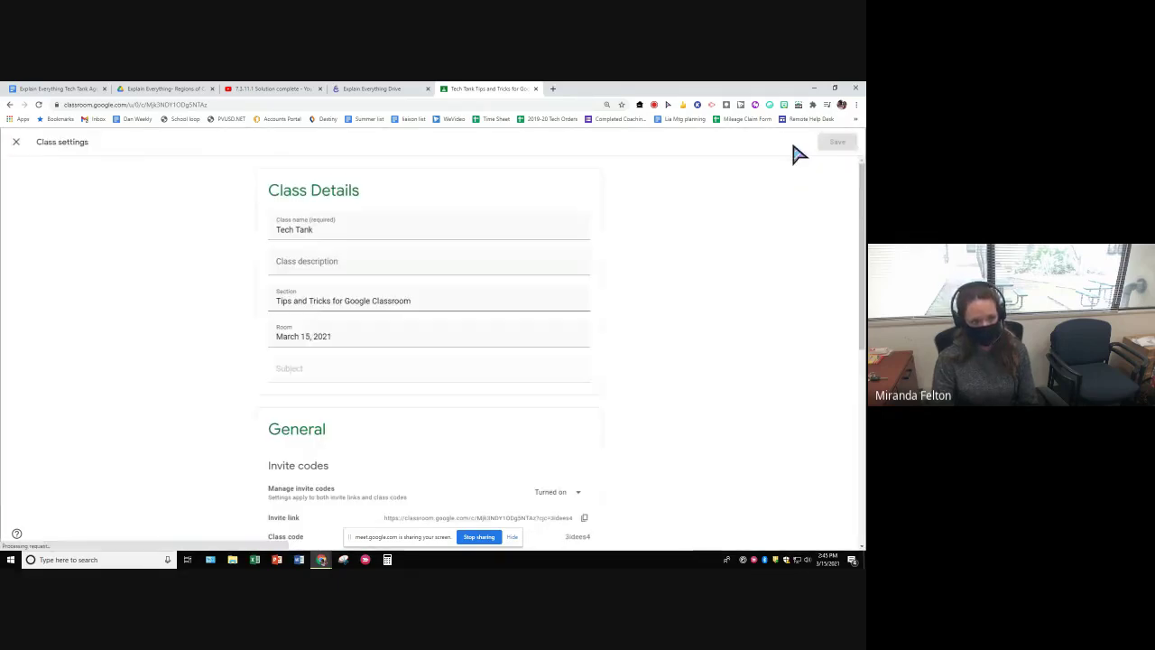
{"action": "scroll", "coordinate": [478, 298], "scroll_direction": "down", "scroll_amount": 4}
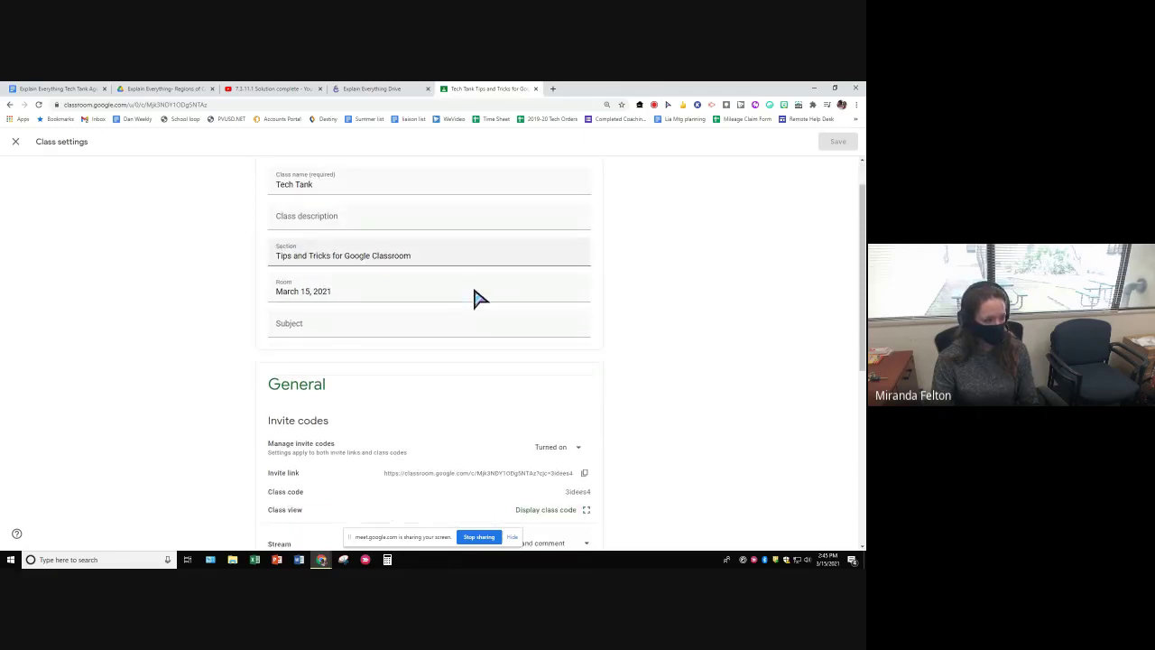
{"action": "scroll", "coordinate": [478, 297], "scroll_direction": "down", "scroll_amount": 2}
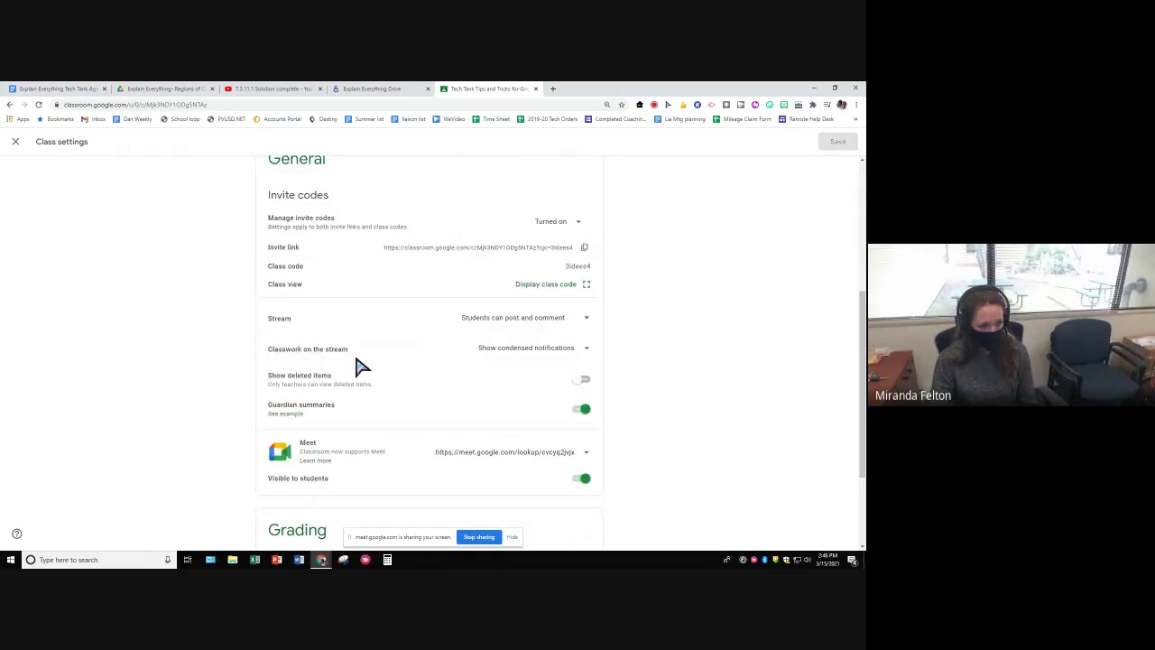
{"action": "left_click", "coordinate": [588, 352]}
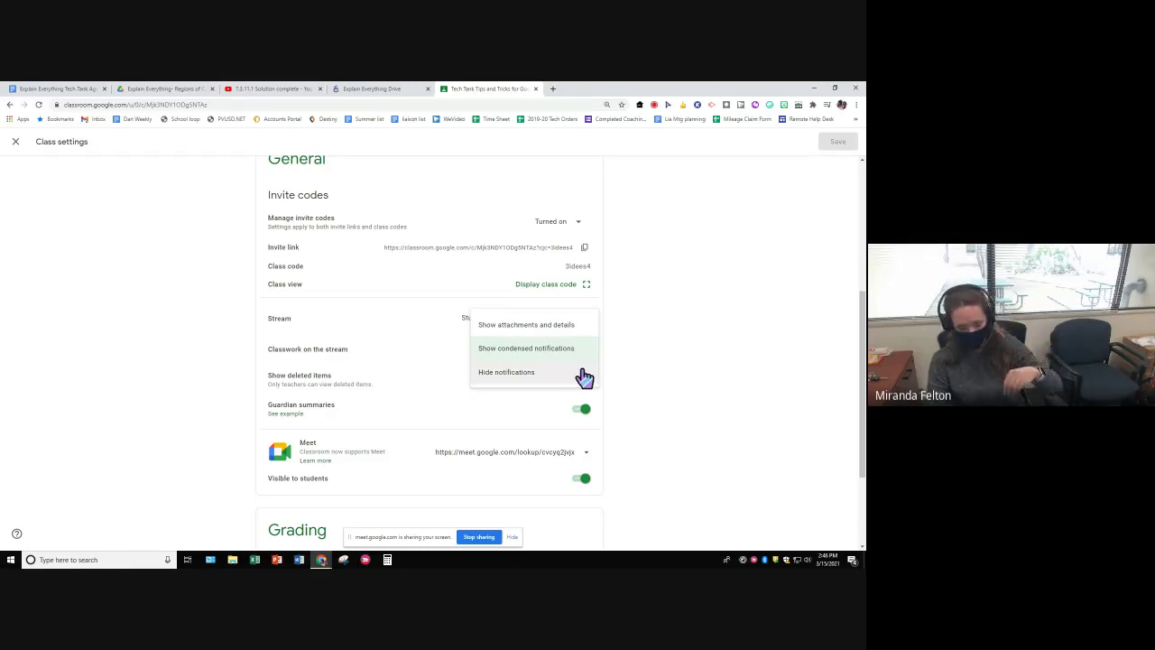
{"action": "left_click", "coordinate": [584, 377]}
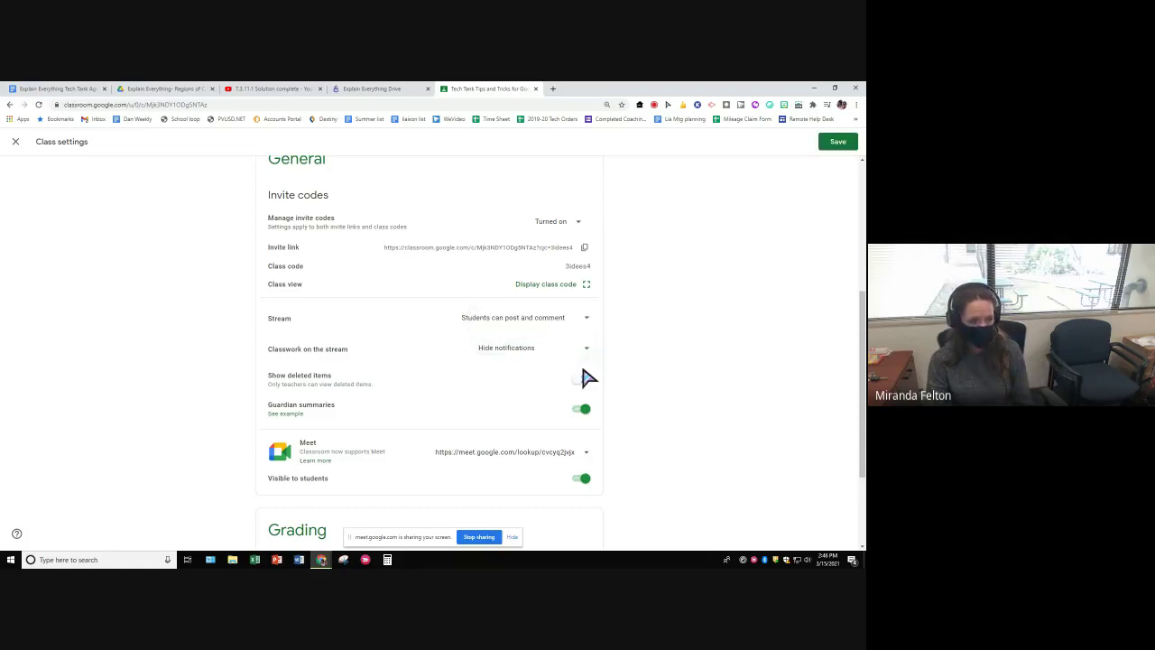
{"action": "left_click", "coordinate": [836, 144]}
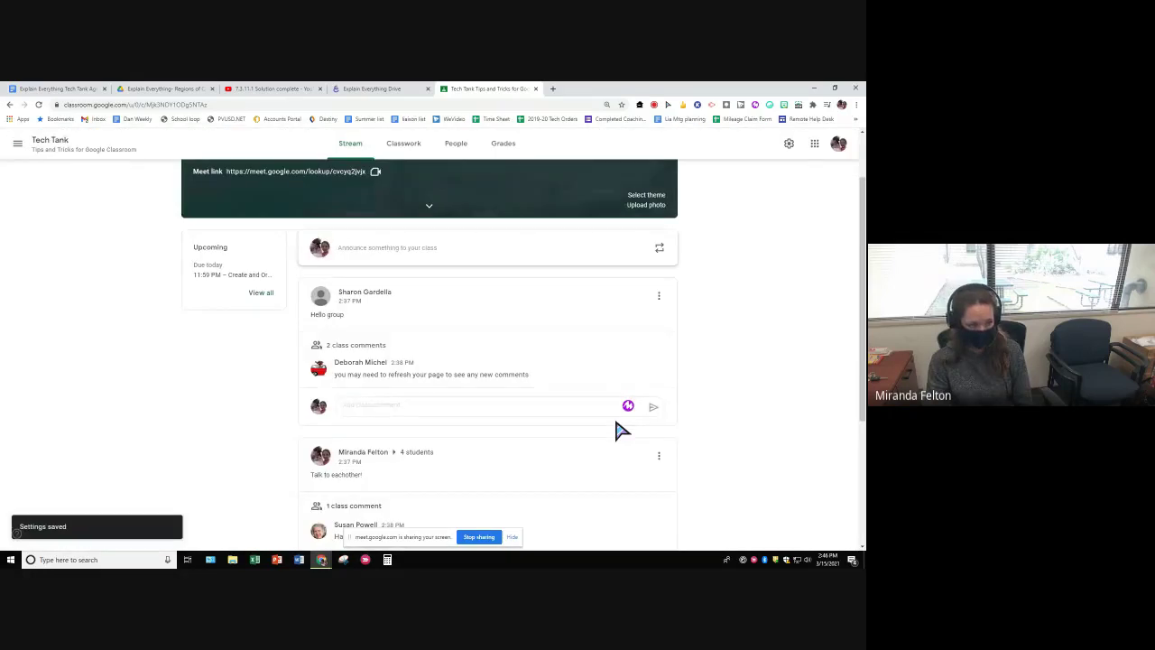
{"action": "scroll", "coordinate": [531, 375], "scroll_direction": "up", "scroll_amount": 2}
{"action": "left_click", "coordinate": [397, 146]}
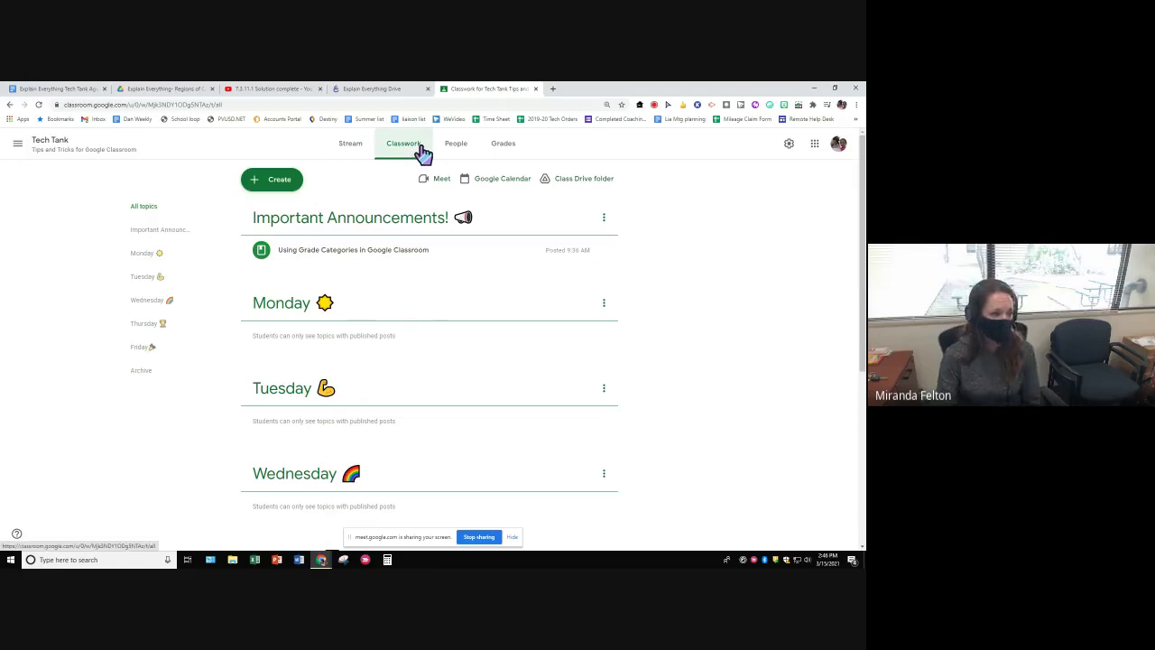
Create a new assignment titled "TEst" with the placeholder instructions "fldjfkdlfjklajkldfa"
{"action": "left_click", "coordinate": [281, 184]}
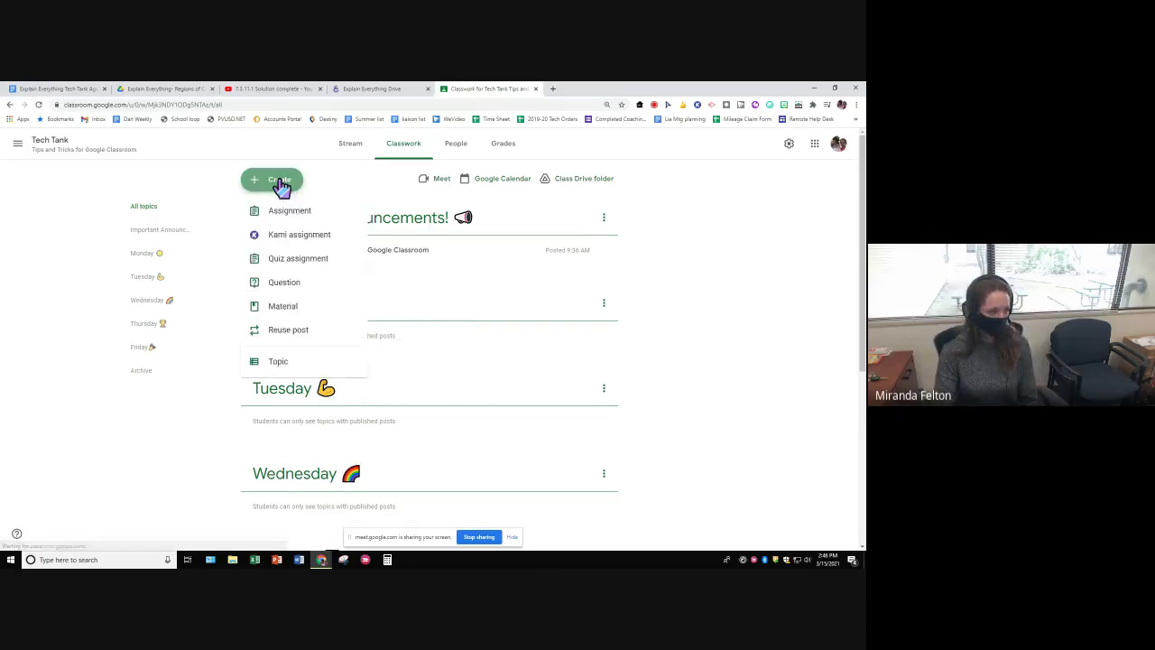
{"action": "left_click", "coordinate": [285, 214]}
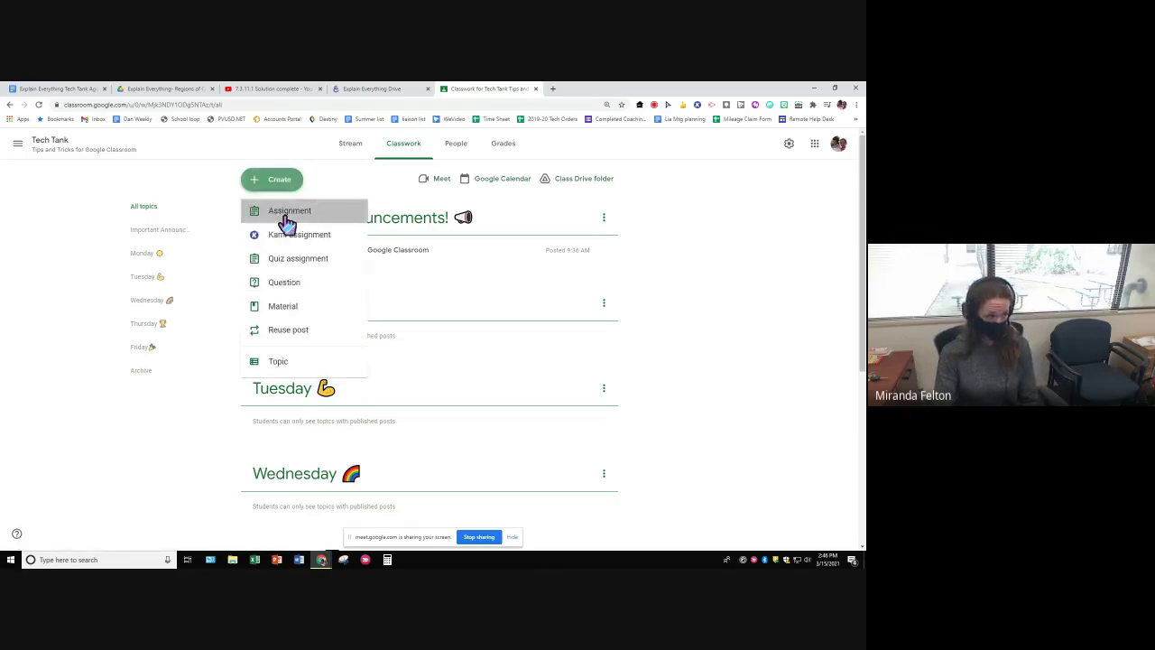
{"action": "type", "text": "TE"}
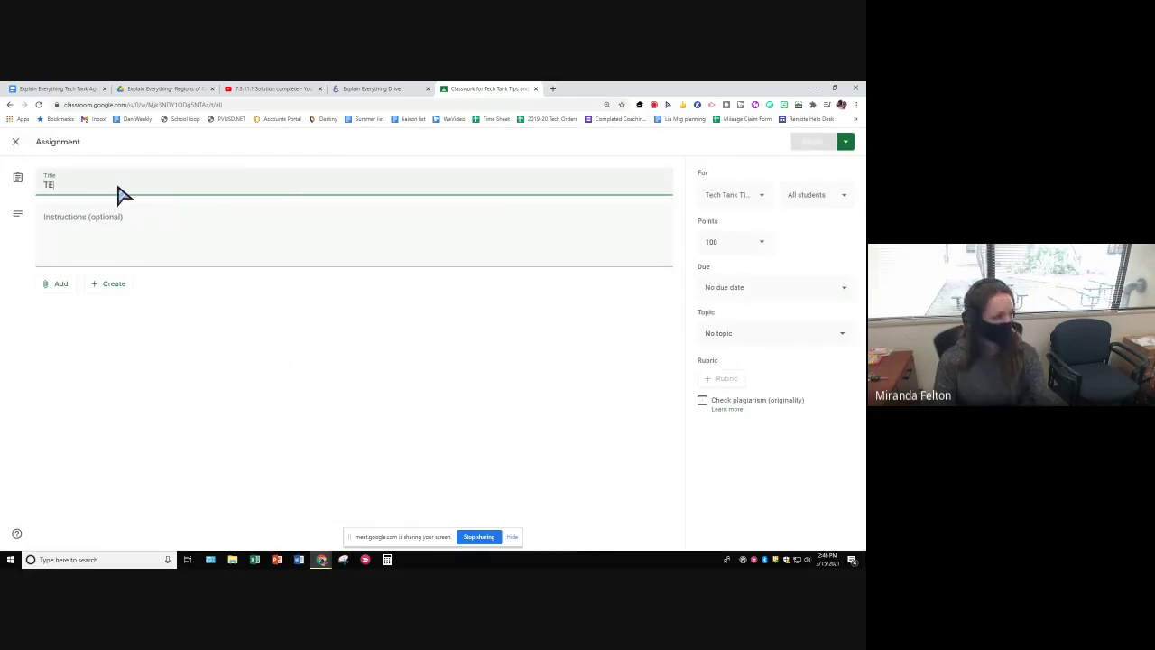
{"action": "type", "text": "st"}
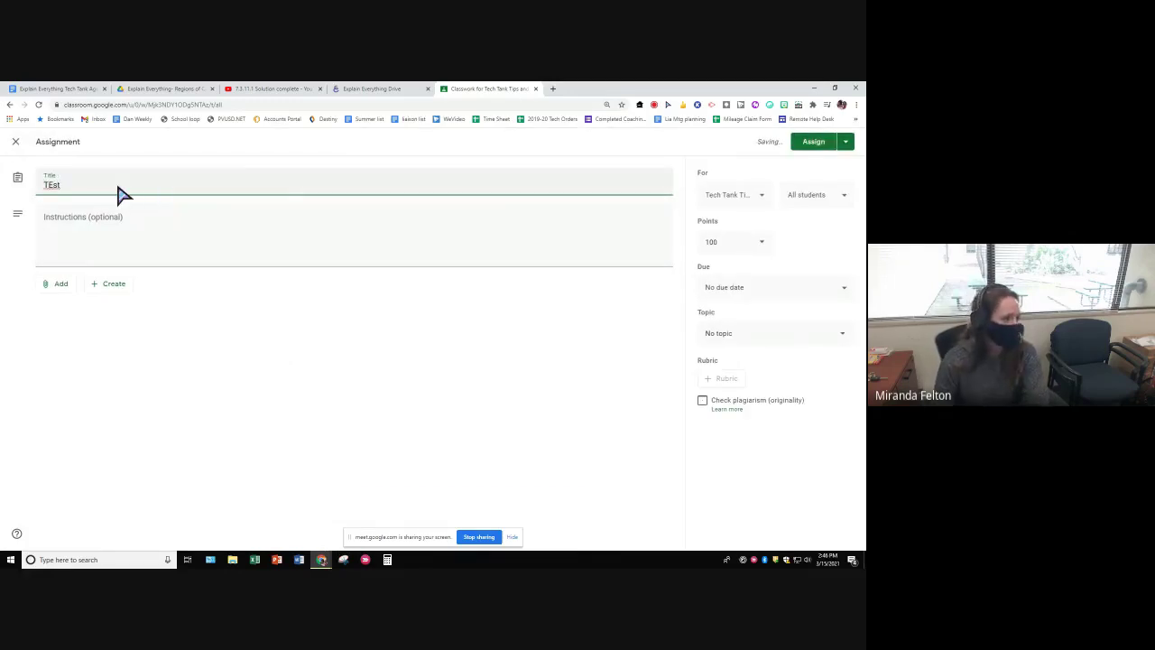
{"action": "left_click", "coordinate": [96, 231]}
{"action": "type", "text": "fldjfkdlfjklajkldfa"}
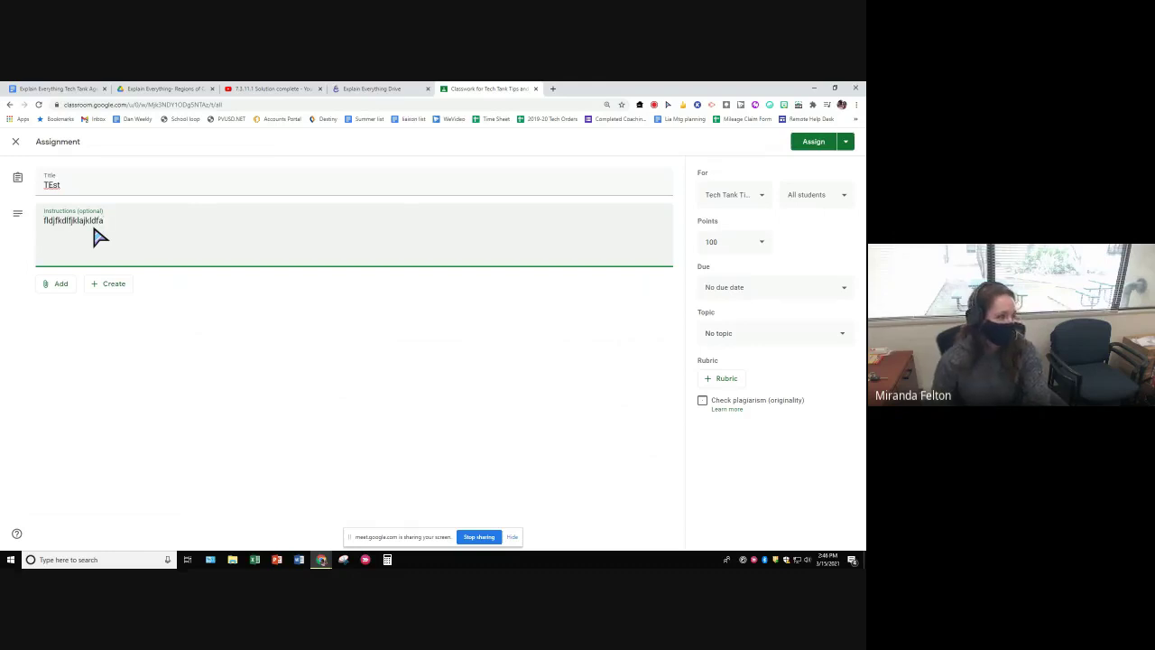
Attach the Explain Everything Tech Tank Agenda document from the recent Google Drive files to the assignment
{"action": "left_click", "coordinate": [48, 287]}
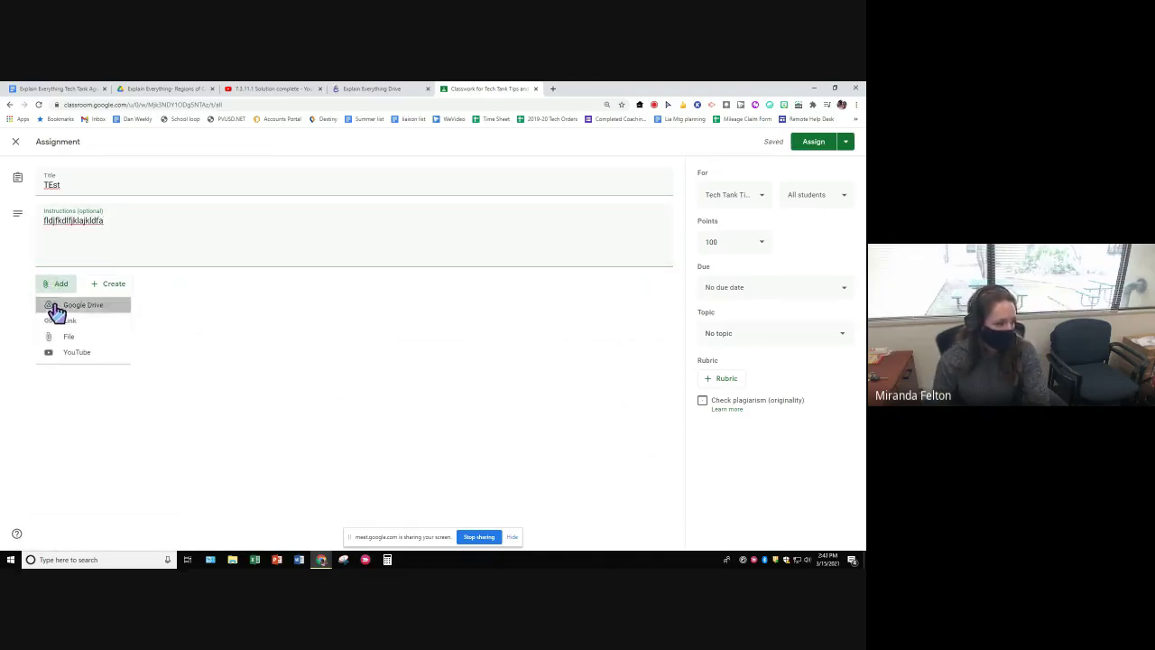
{"action": "left_click", "coordinate": [61, 306]}
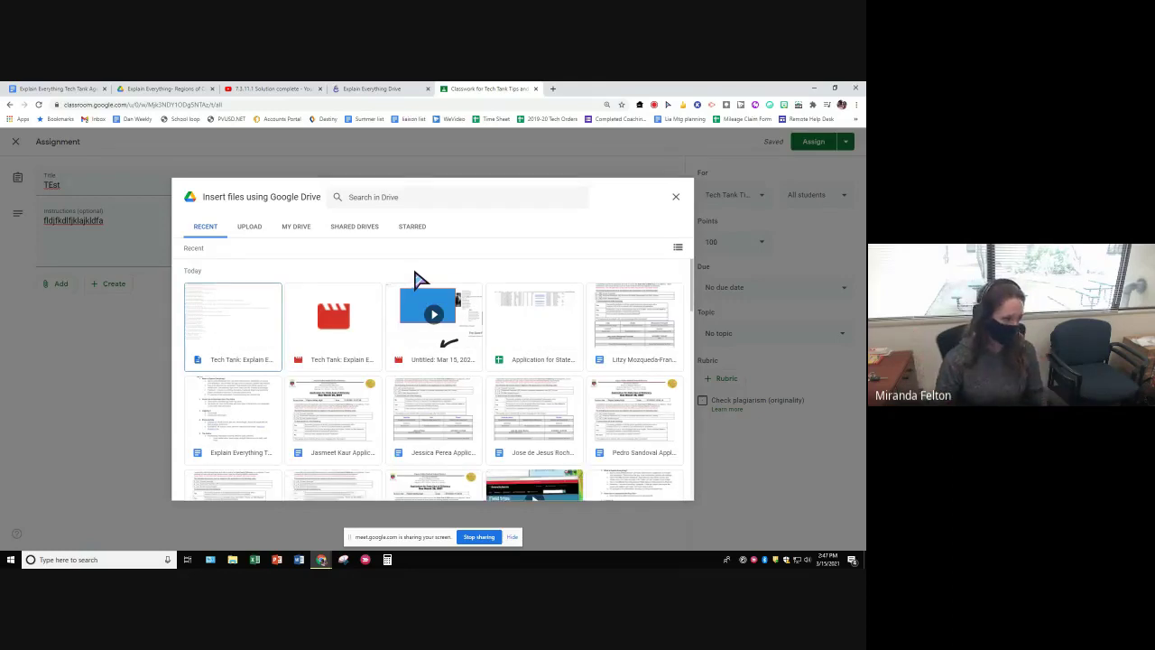
{"action": "scroll", "coordinate": [476, 285], "scroll_direction": "down", "scroll_amount": 1}
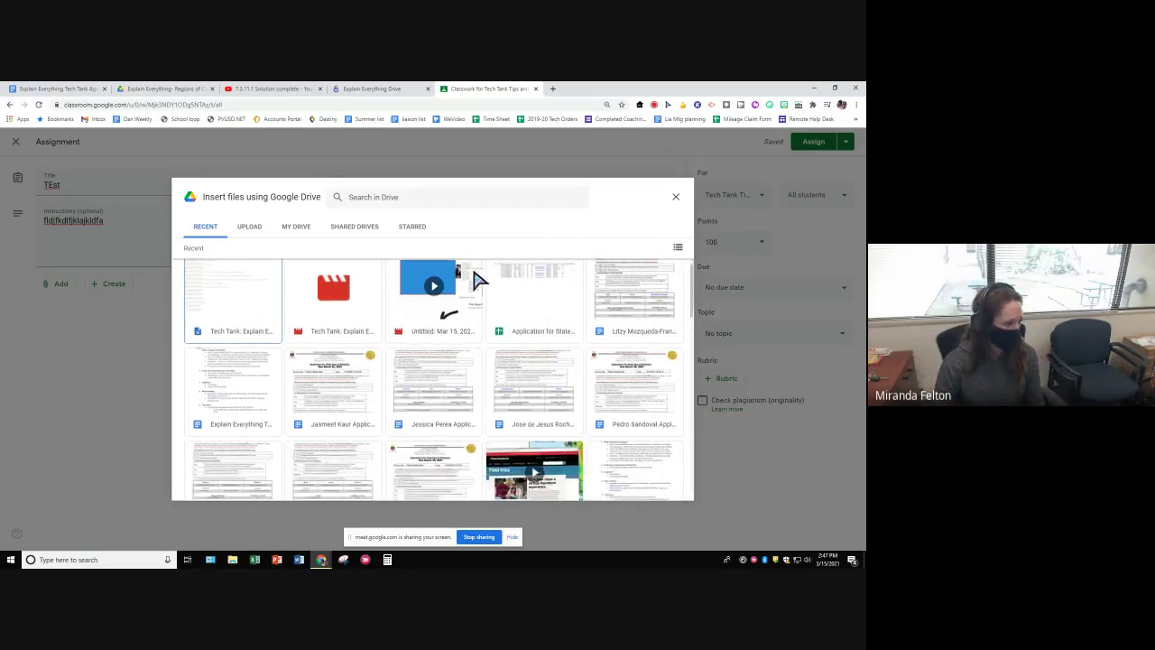
{"action": "scroll", "coordinate": [514, 285], "scroll_direction": "up", "scroll_amount": 1}
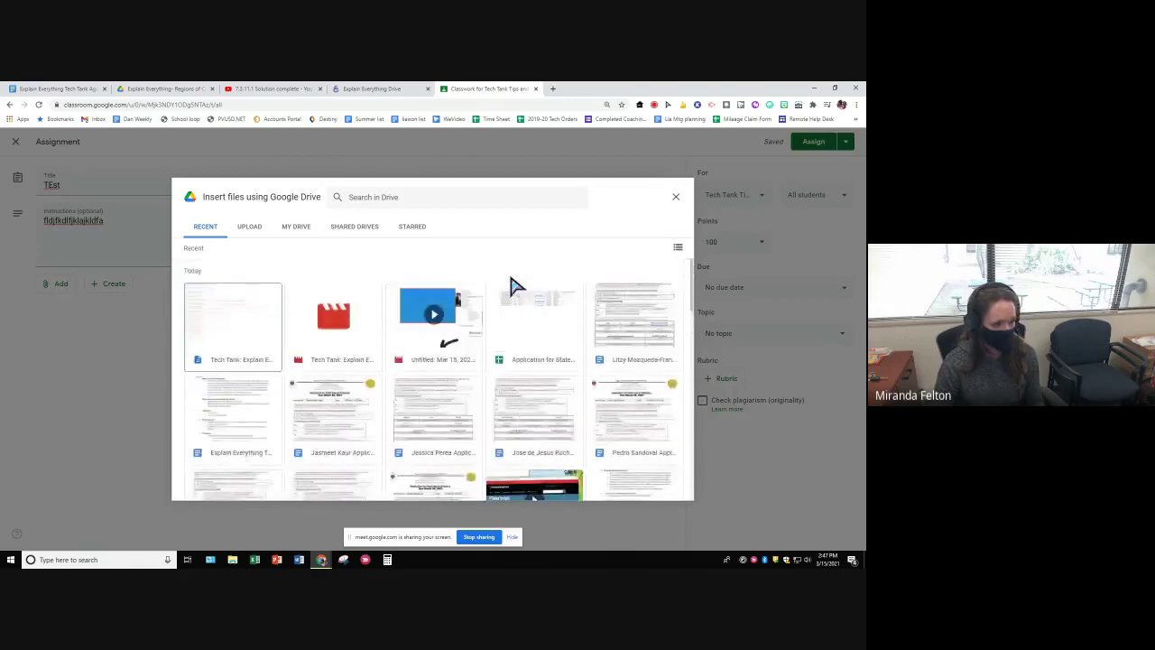
{"action": "left_click", "coordinate": [221, 456]}
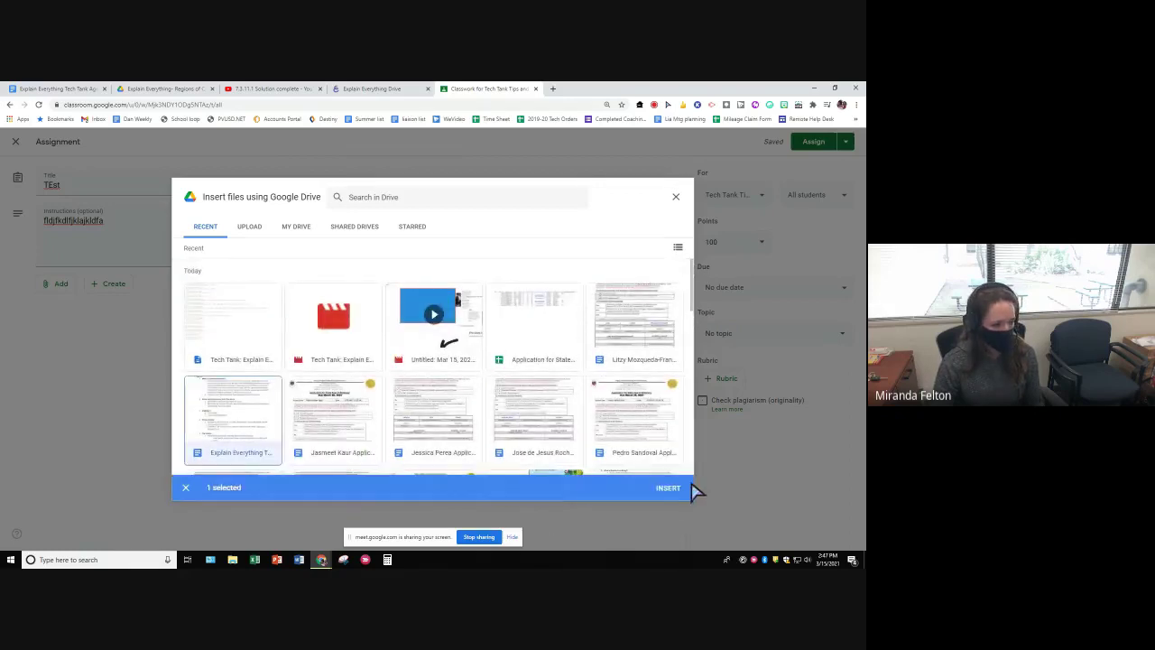
{"action": "left_click", "coordinate": [657, 491]}
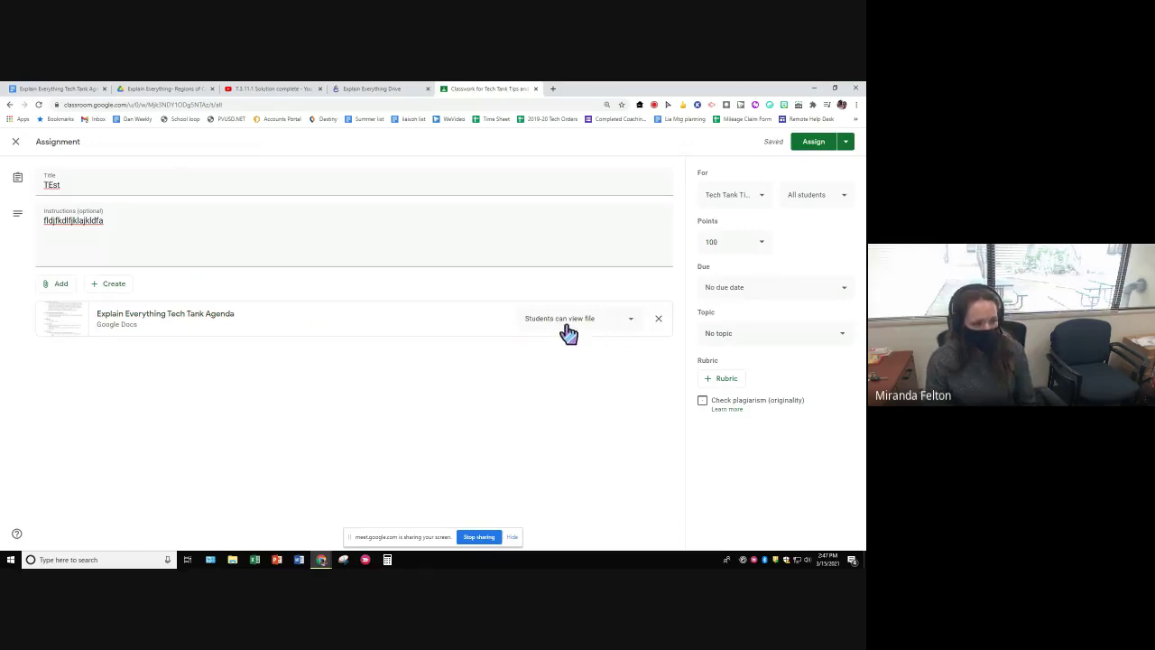
Review the attachment's student access options, keep Students can view file and No topic, and post the assignment to the class
{"action": "left_click", "coordinate": [627, 325]}
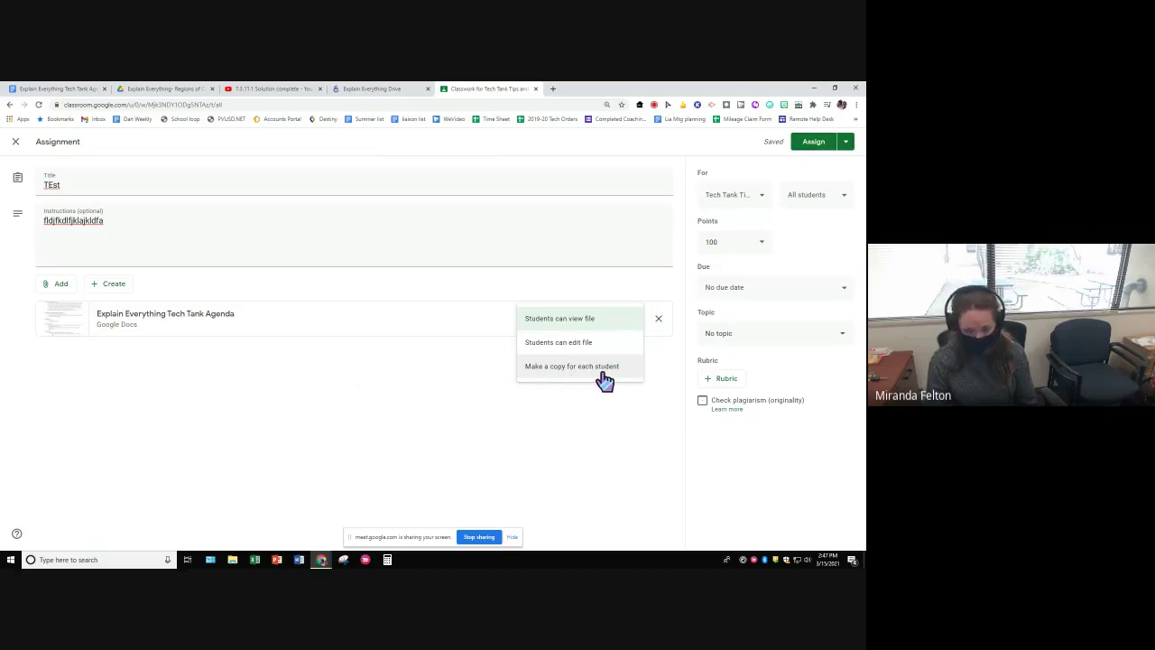
{"action": "left_click", "coordinate": [608, 319]}
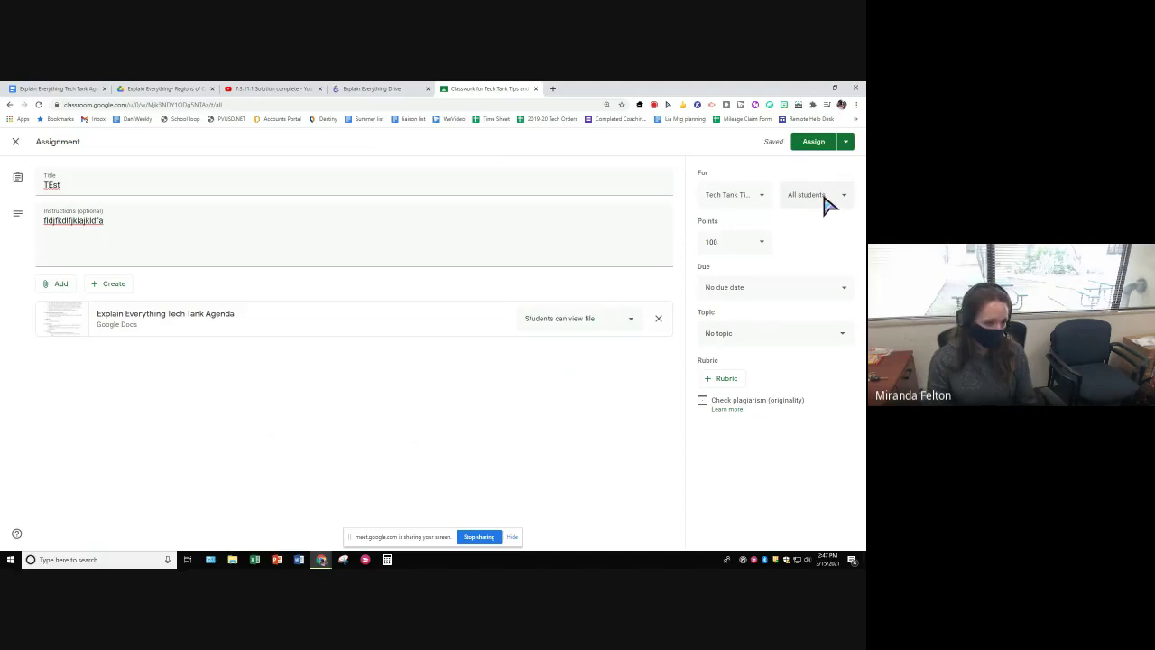
{"action": "left_click", "coordinate": [809, 340]}
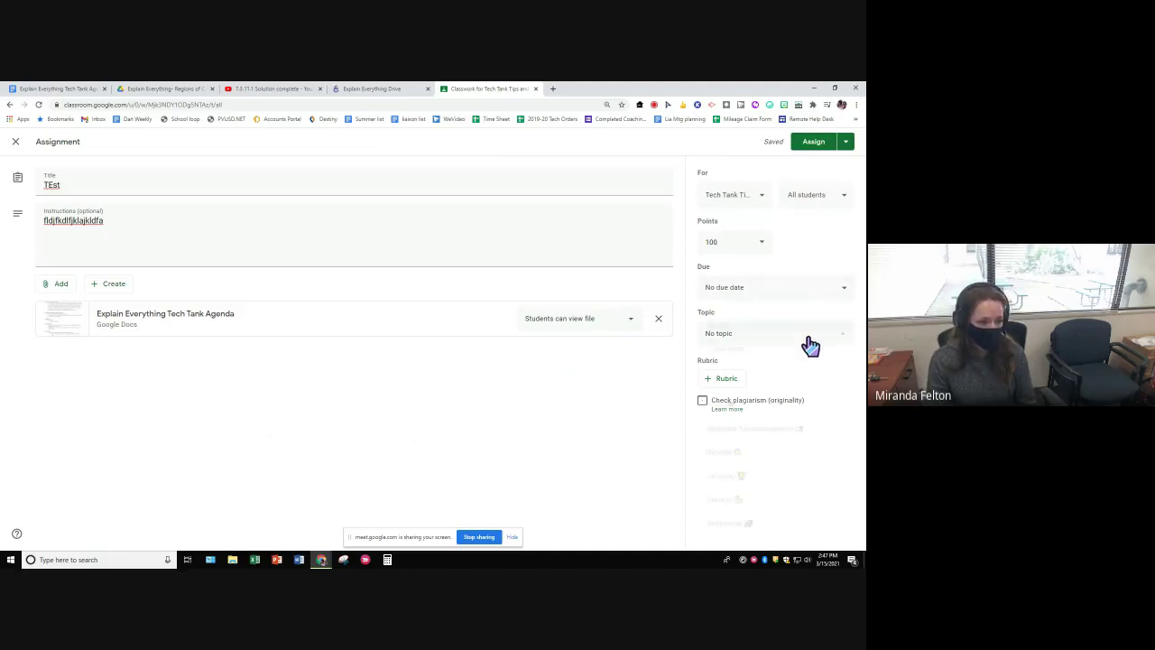
{"action": "left_click", "coordinate": [562, 386]}
{"action": "left_click", "coordinate": [614, 325]}
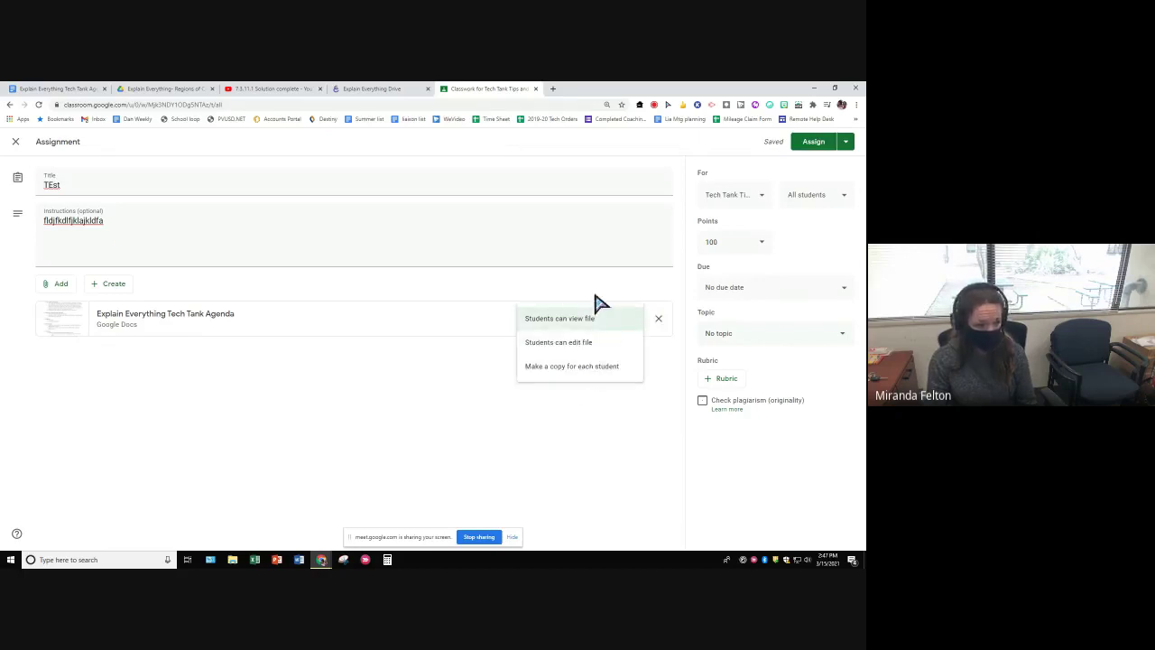
{"action": "left_click", "coordinate": [476, 291]}
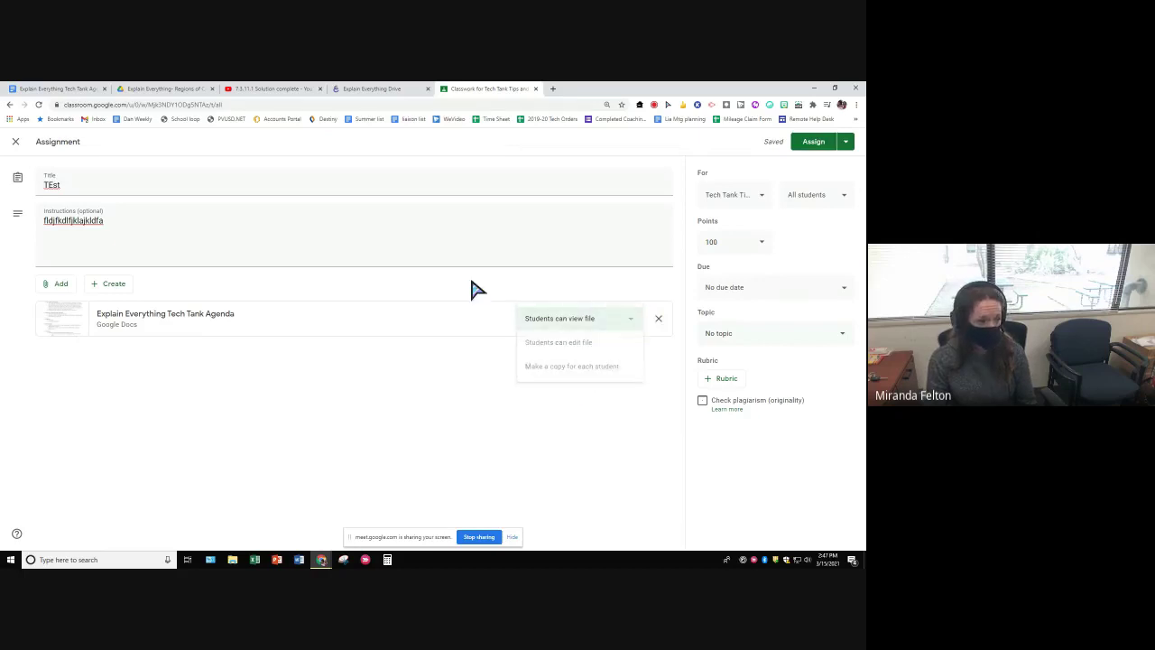
{"action": "left_click", "coordinate": [814, 146]}
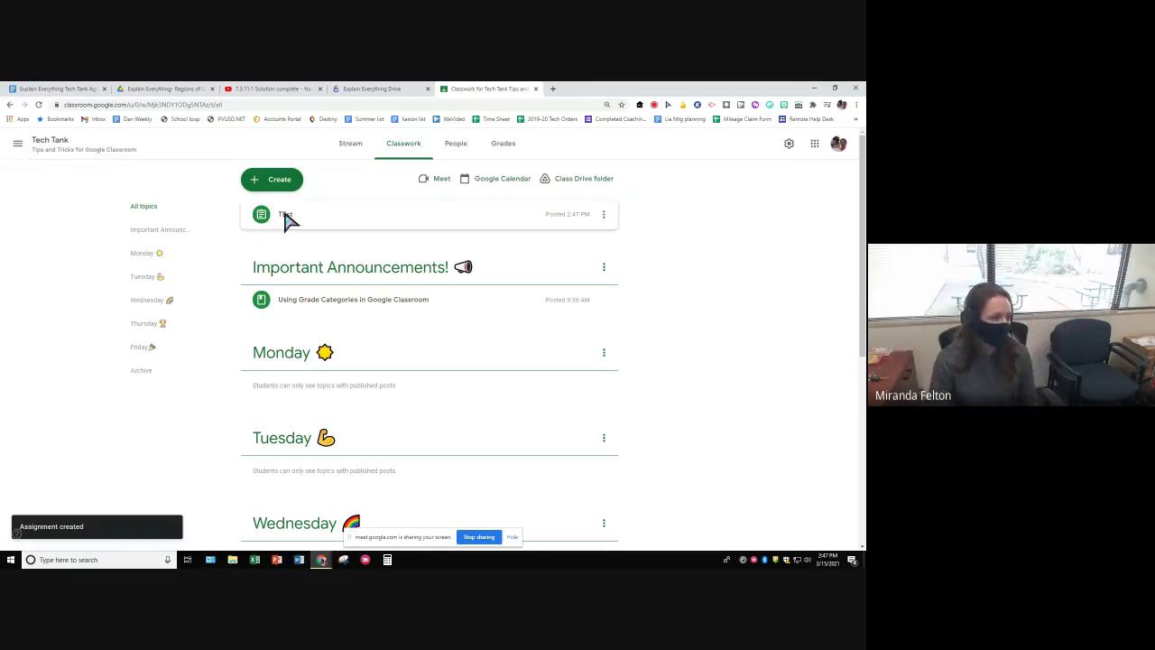
Open the posted TEst assignment for editing, check which student access options its attachment offers, and close it without saving
{"action": "left_click", "coordinate": [603, 216]}
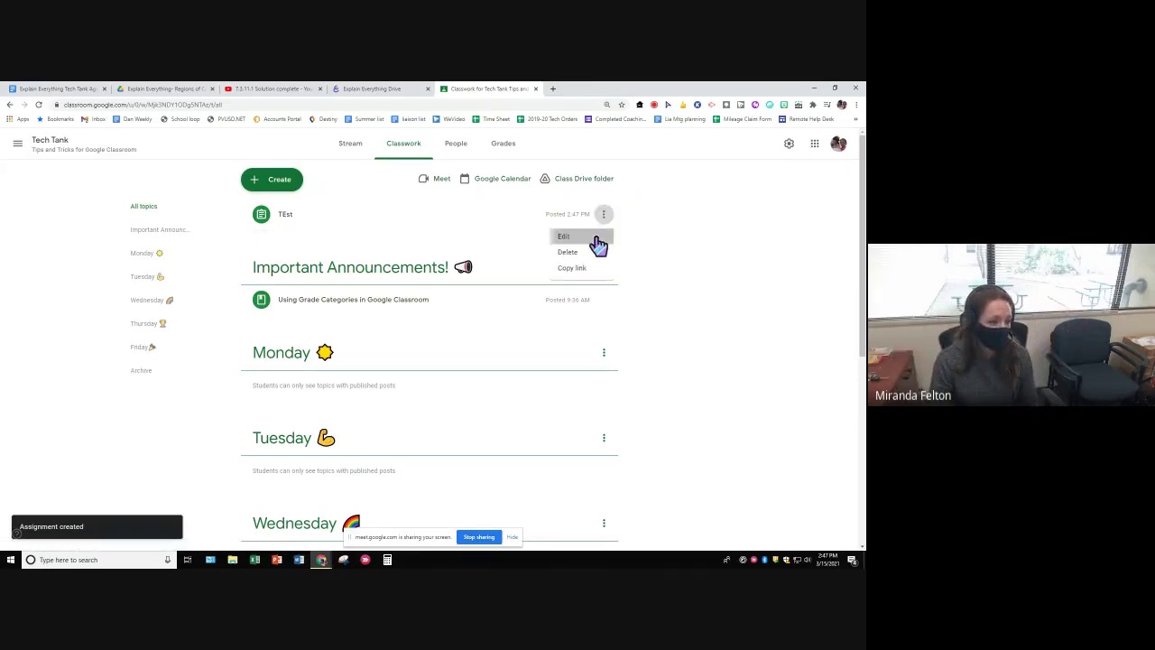
{"action": "left_click", "coordinate": [598, 244]}
{"action": "left_click", "coordinate": [633, 328]}
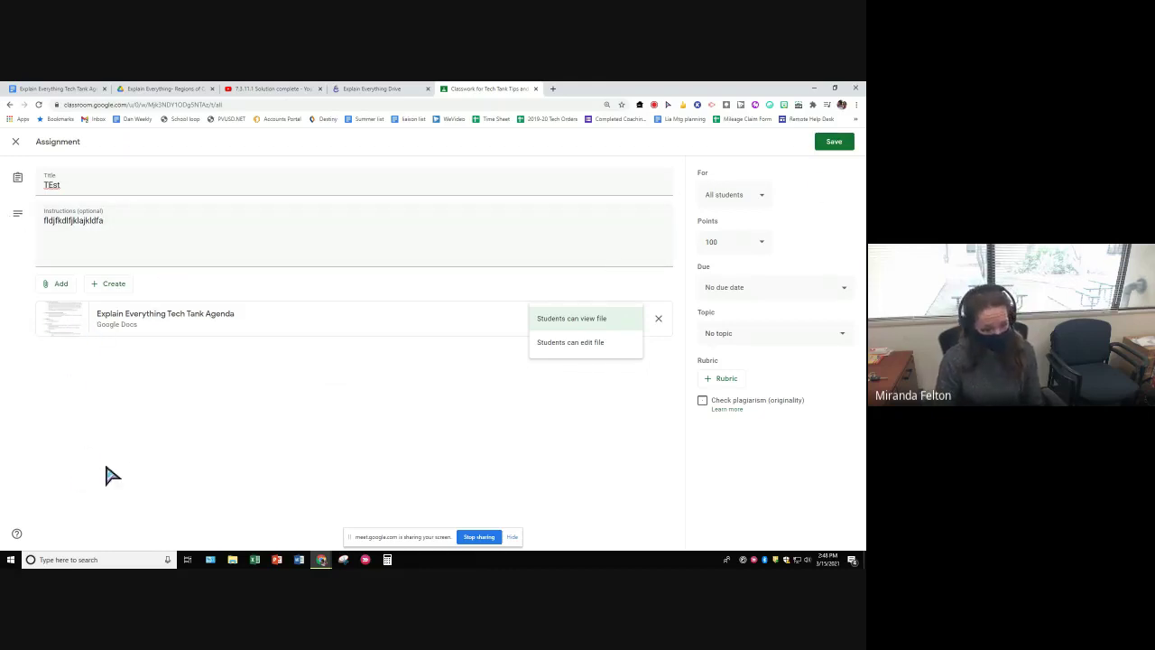
{"action": "left_click", "coordinate": [15, 143]}
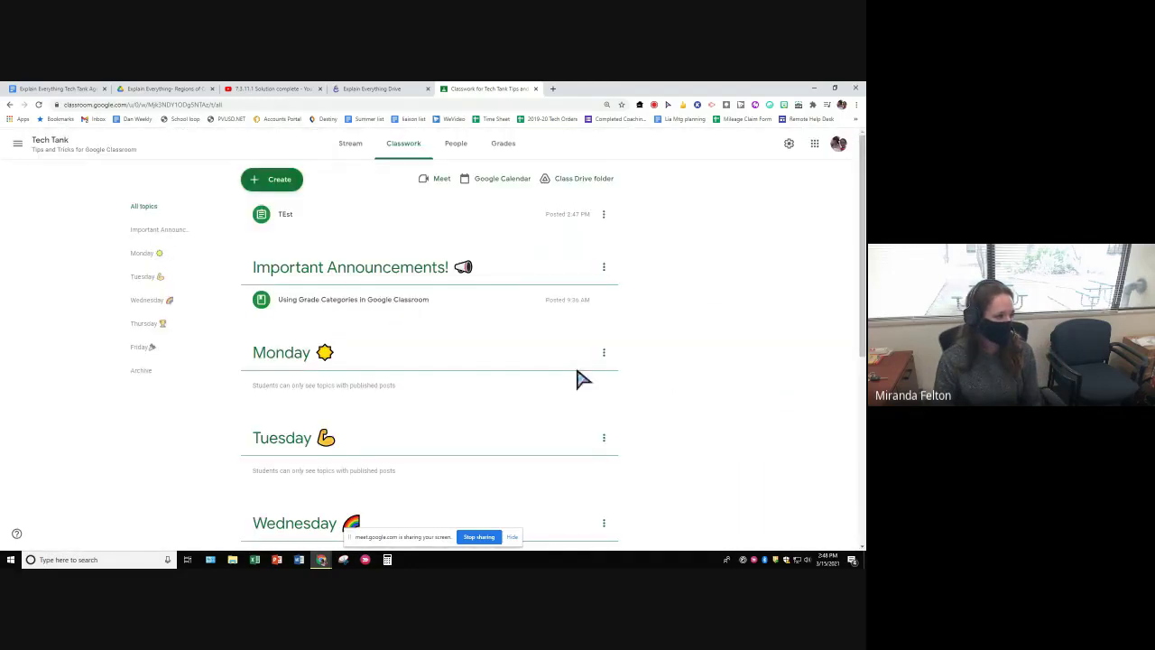
Reuse the TEst post from the Tech Tank class, with new copies of all attachments
{"action": "left_click", "coordinate": [275, 185]}
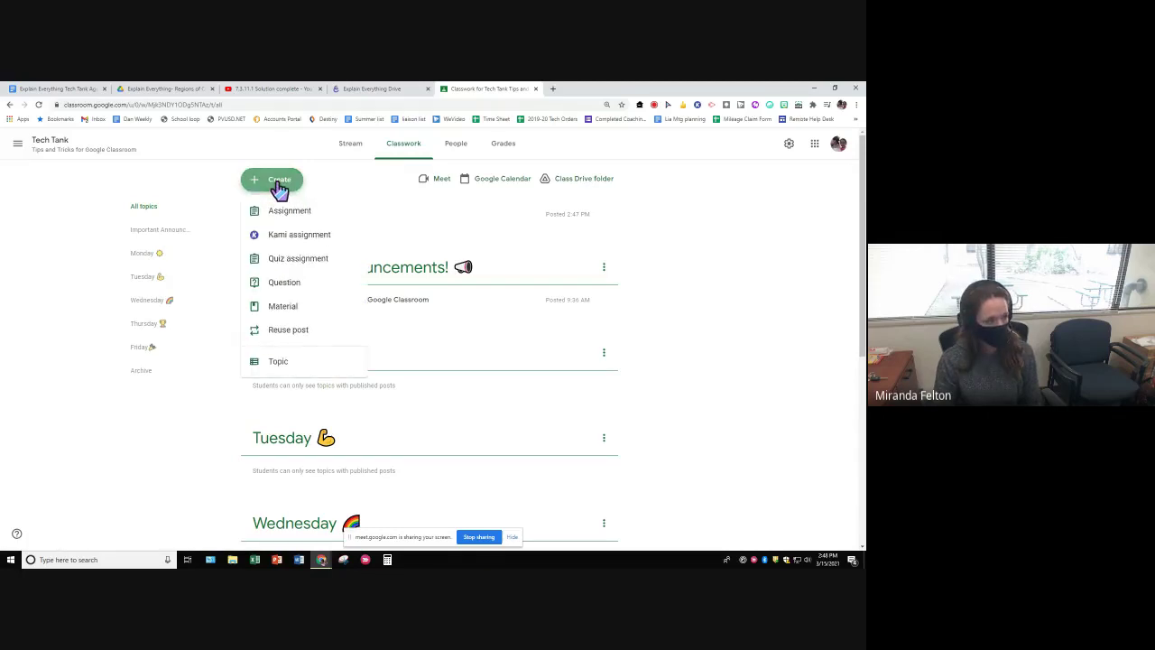
{"action": "left_click", "coordinate": [295, 332]}
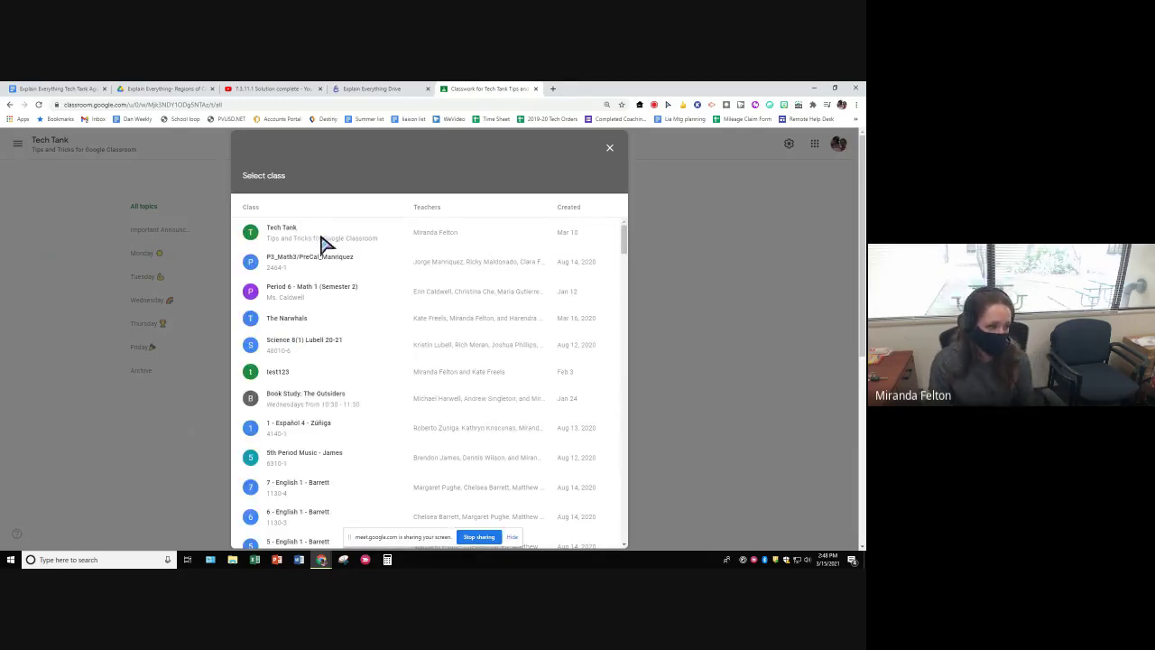
{"action": "left_click", "coordinate": [294, 239]}
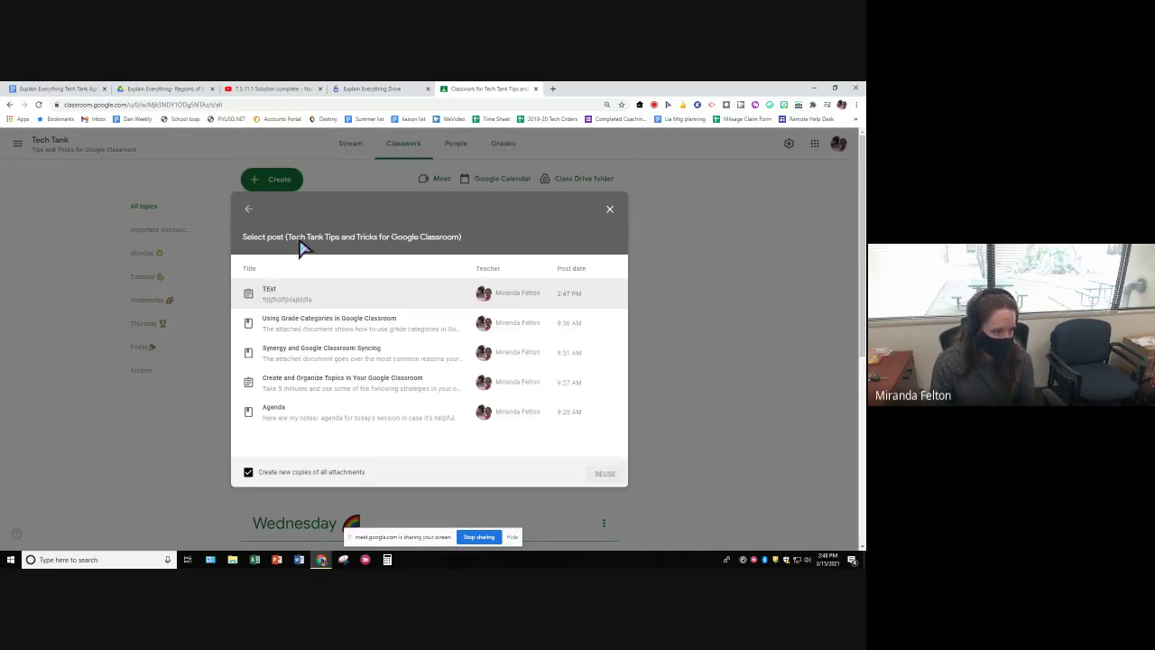
{"action": "left_click", "coordinate": [295, 306]}
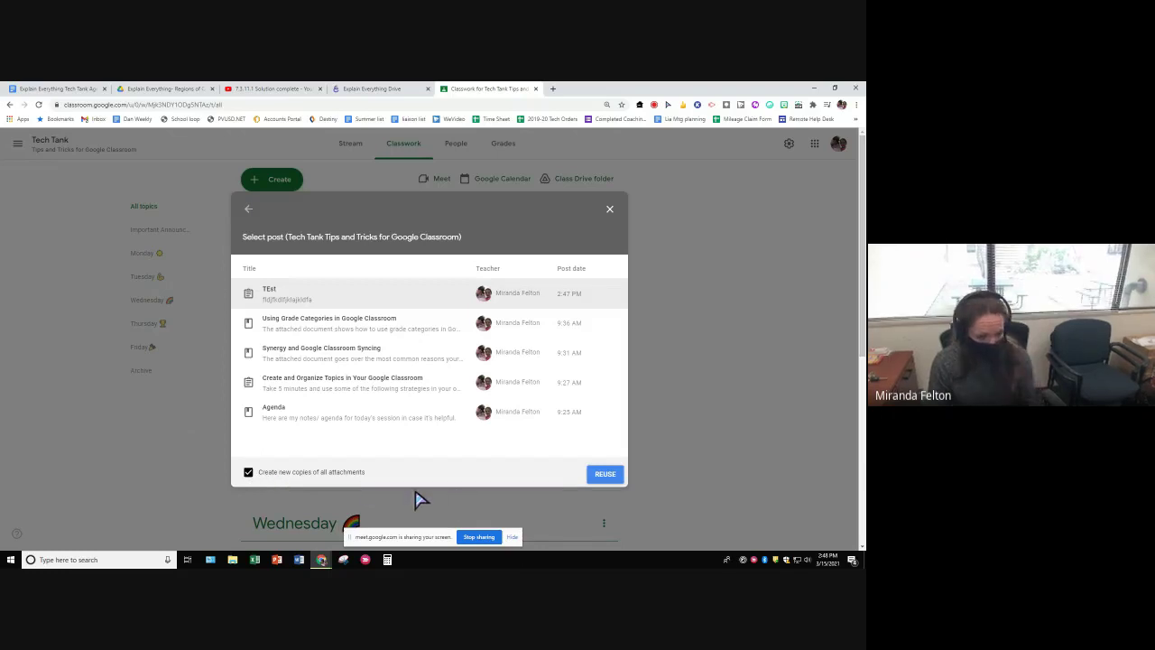
{"action": "left_click", "coordinate": [606, 485]}
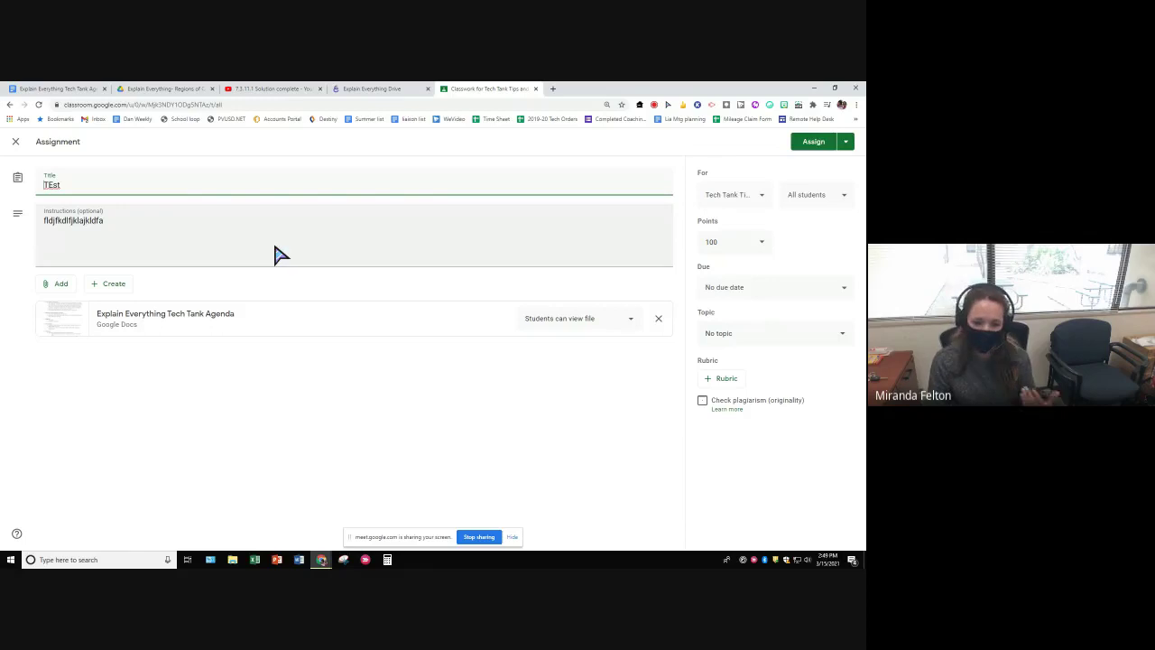
Set the agenda attachment to Make a copy for each student and post the reused assignment
{"action": "left_click", "coordinate": [629, 327]}
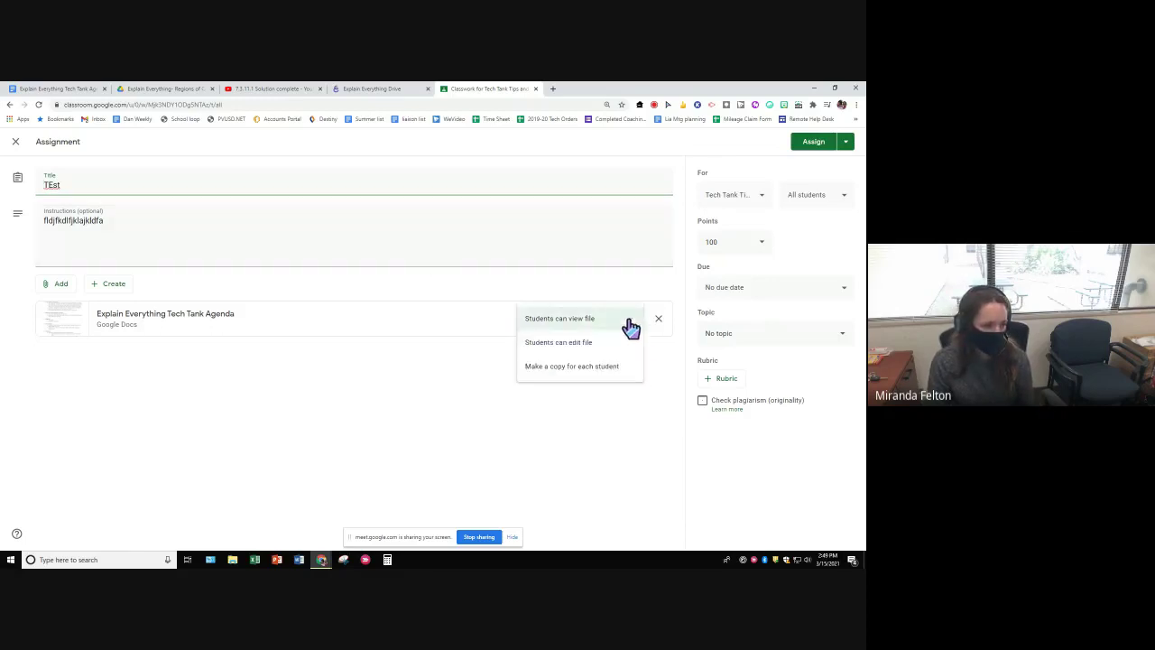
{"action": "left_click", "coordinate": [624, 370]}
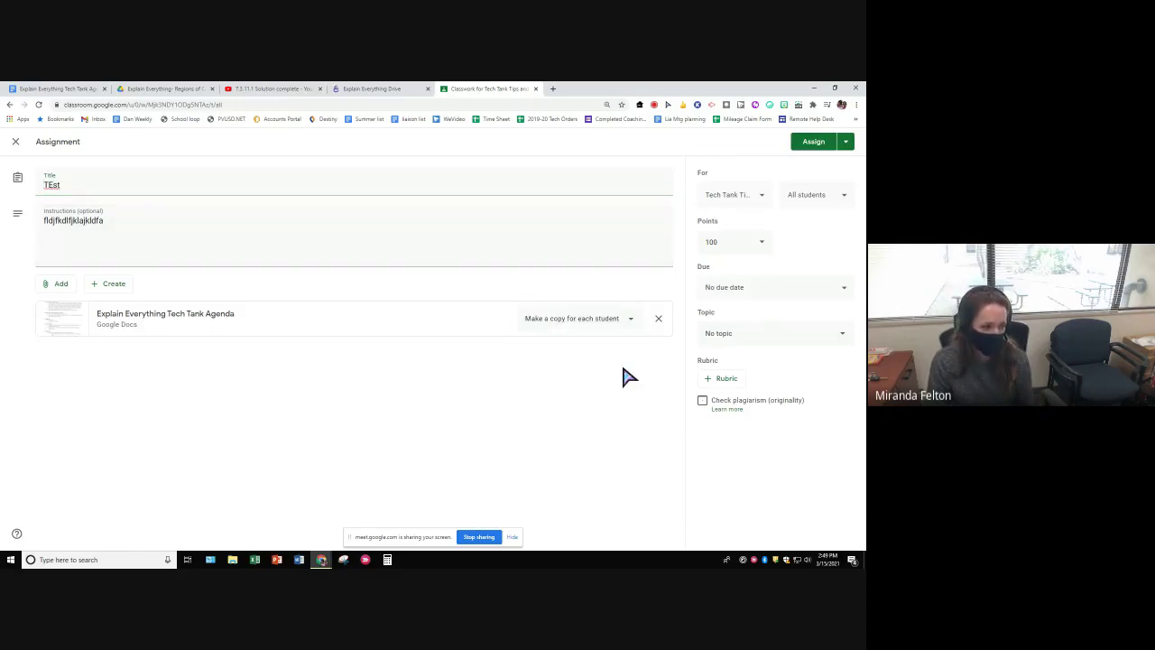
{"action": "left_click", "coordinate": [811, 144]}
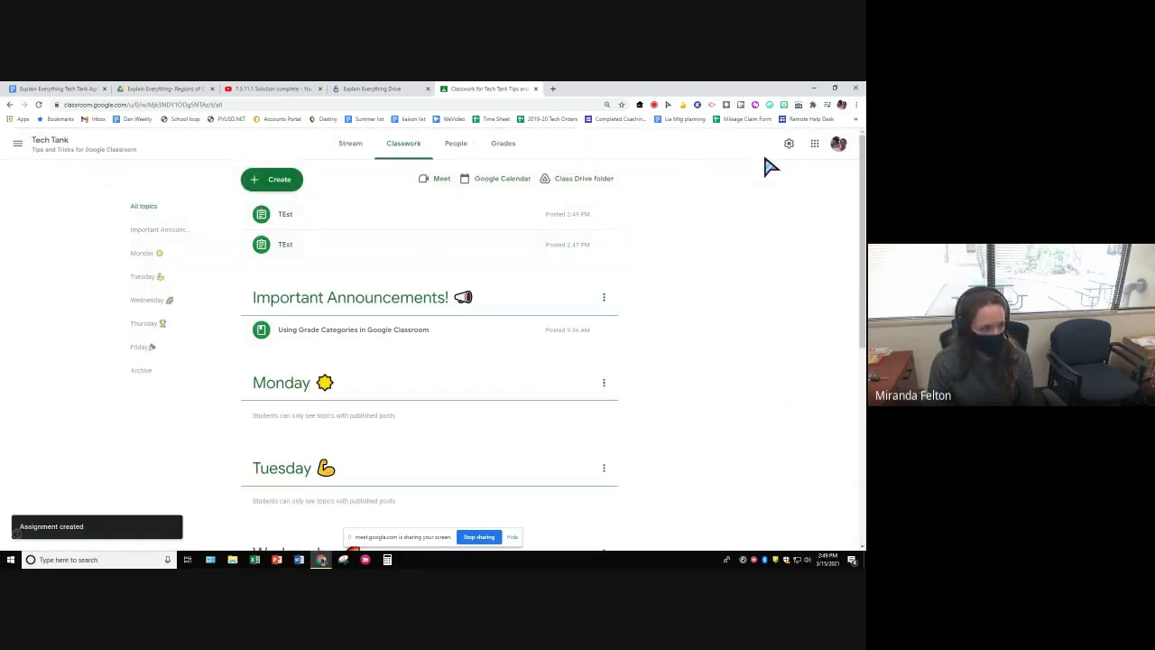
Delete the original TEst assignment posted at 2:47 PM
{"action": "left_click", "coordinate": [603, 247]}
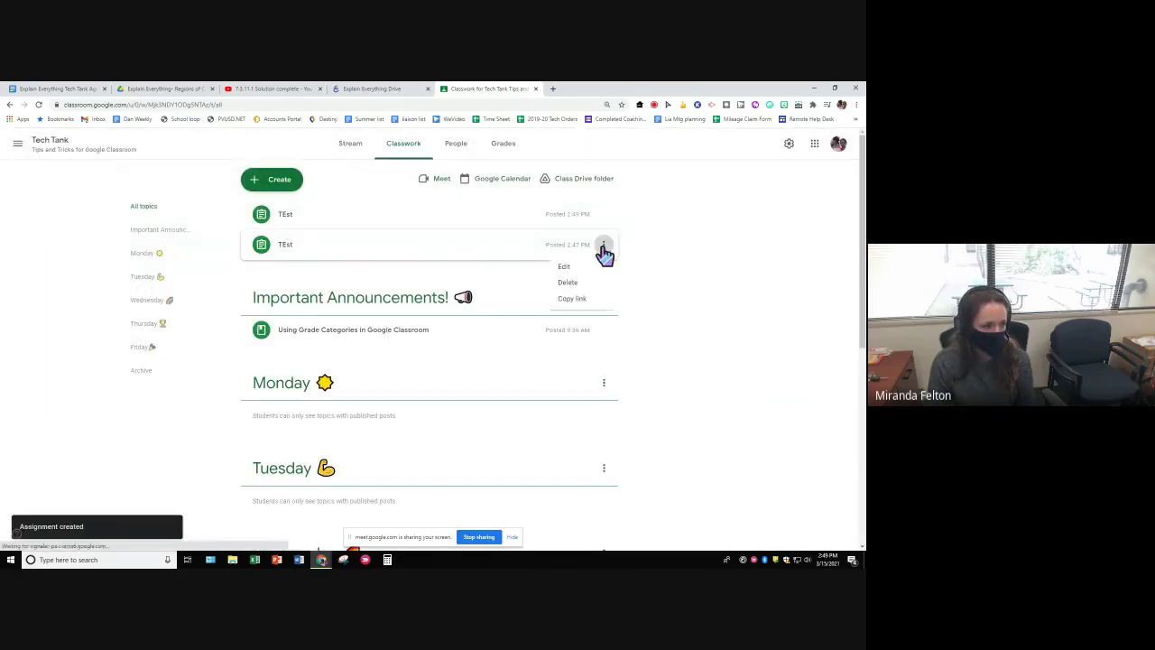
{"action": "left_click", "coordinate": [588, 287]}
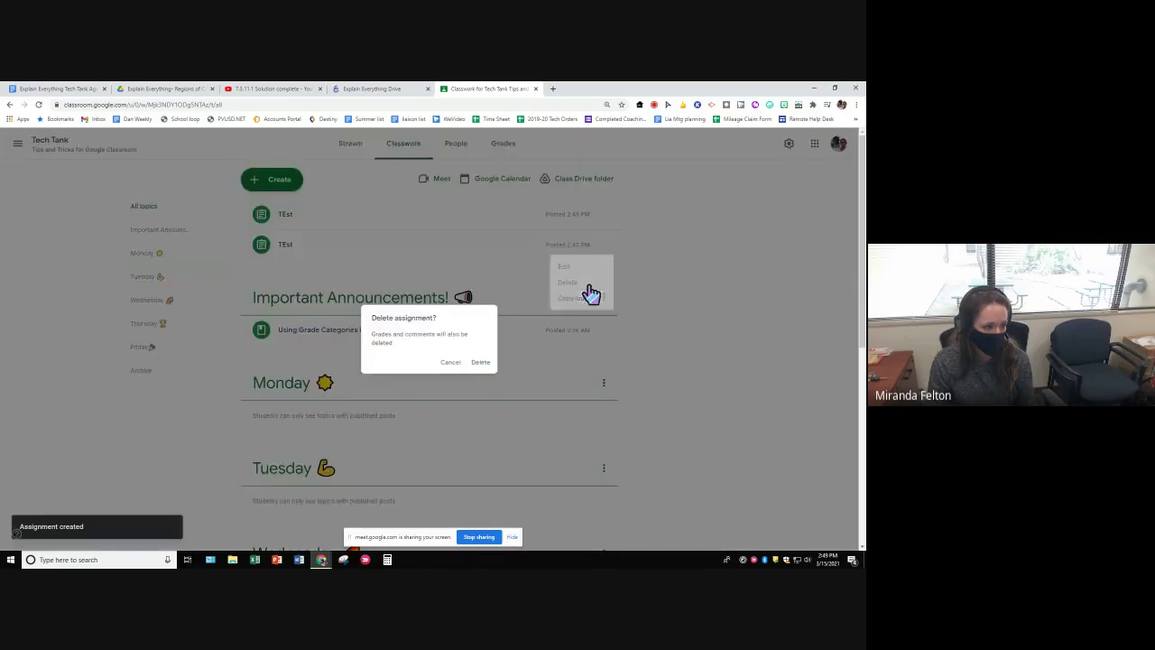
{"action": "left_click", "coordinate": [478, 366]}
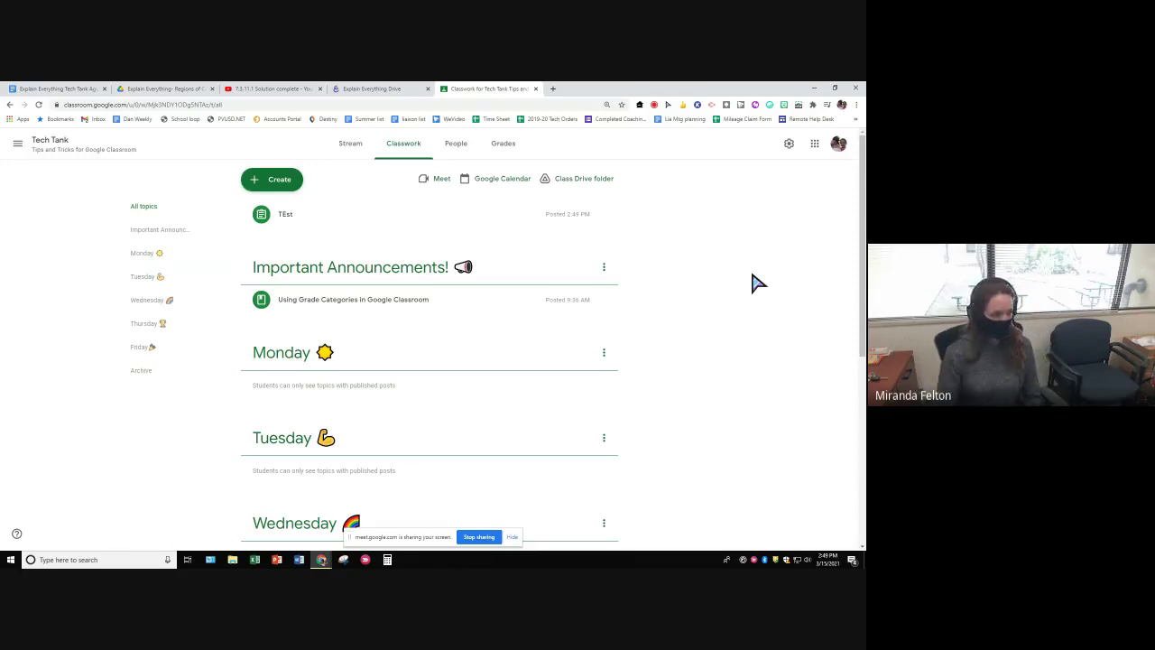
Create another assignment titled "test" and add The Narwhals as a second class to receive it
{"action": "left_click", "coordinate": [296, 187]}
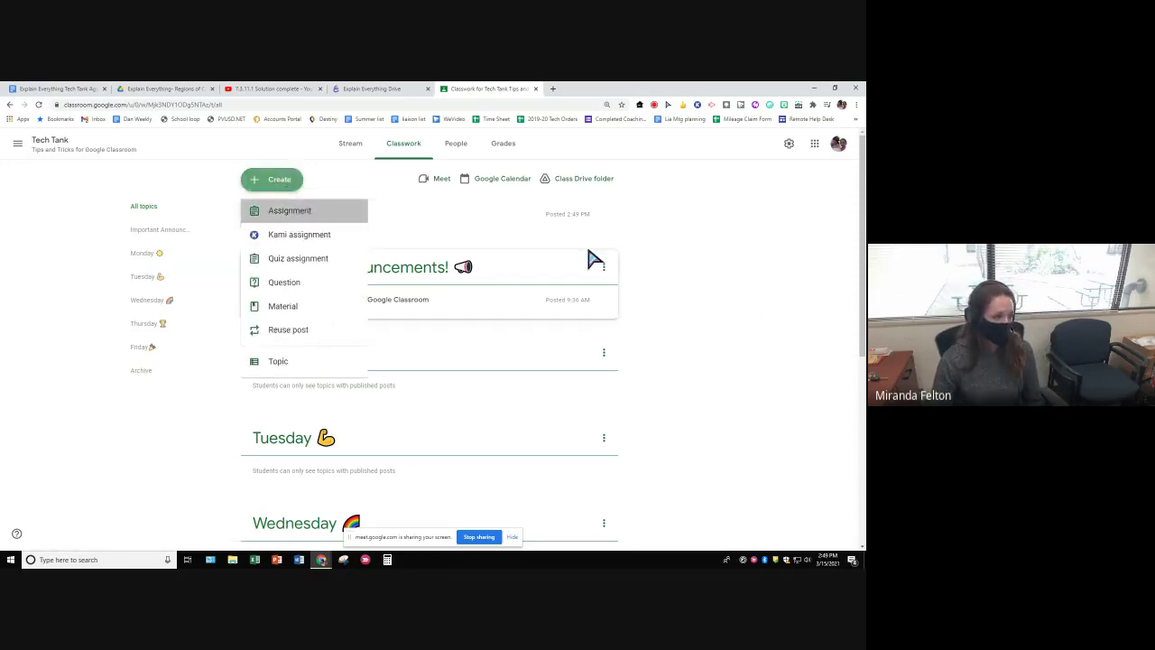
{"action": "type", "text": "test"}
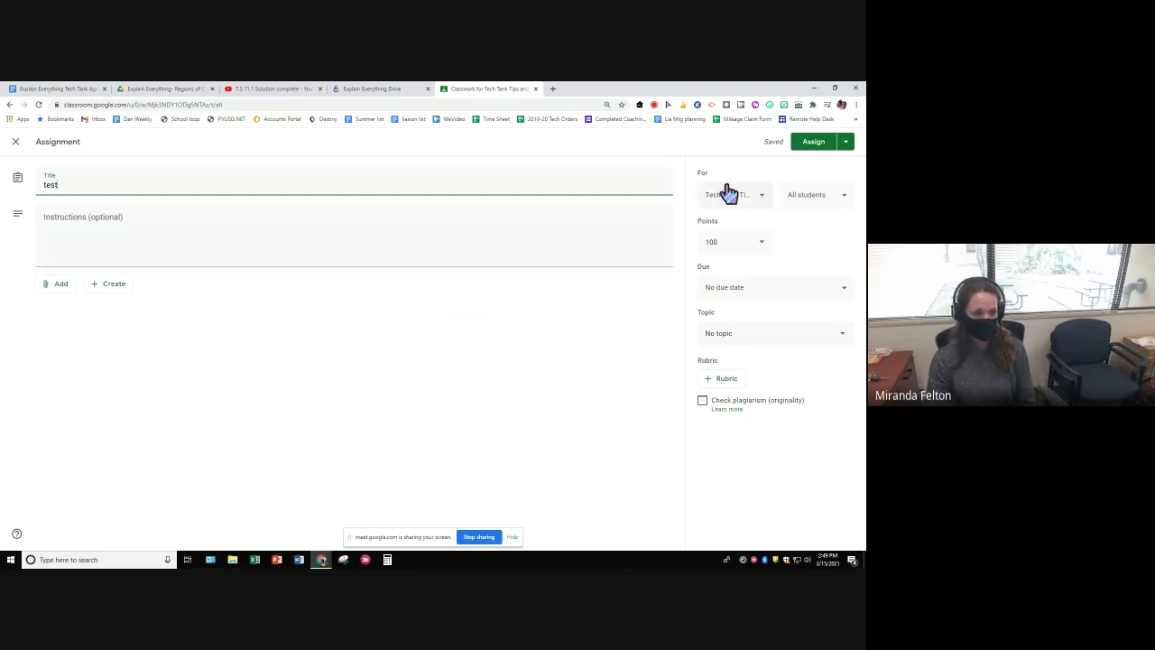
{"action": "left_click", "coordinate": [762, 200]}
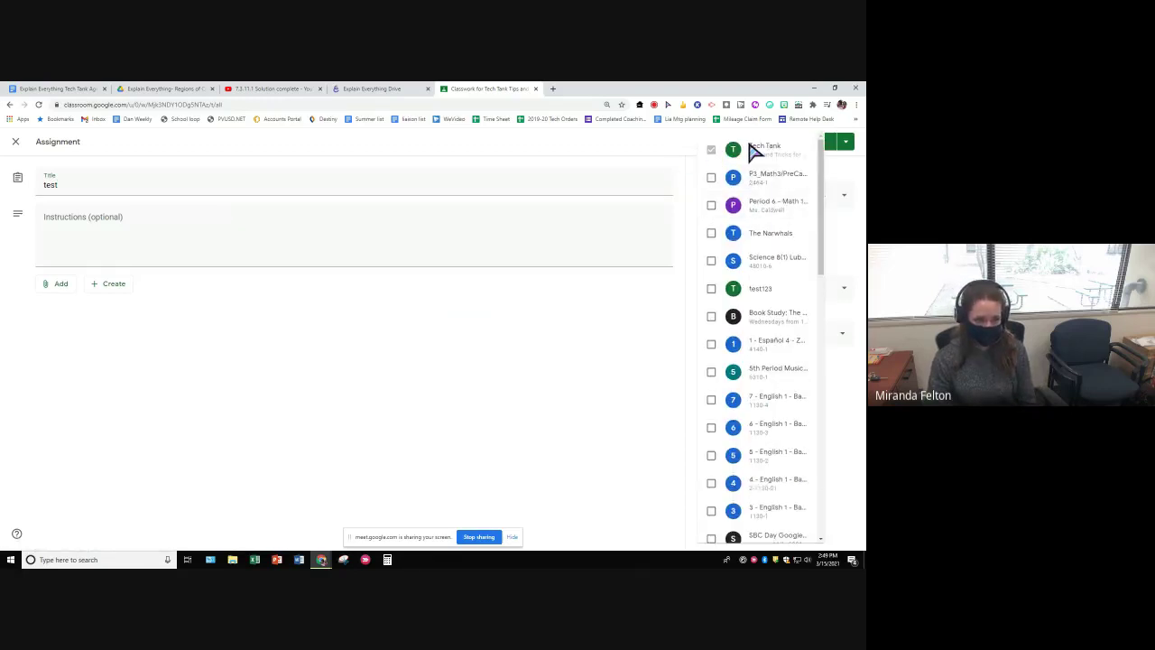
{"action": "left_click", "coordinate": [743, 238]}
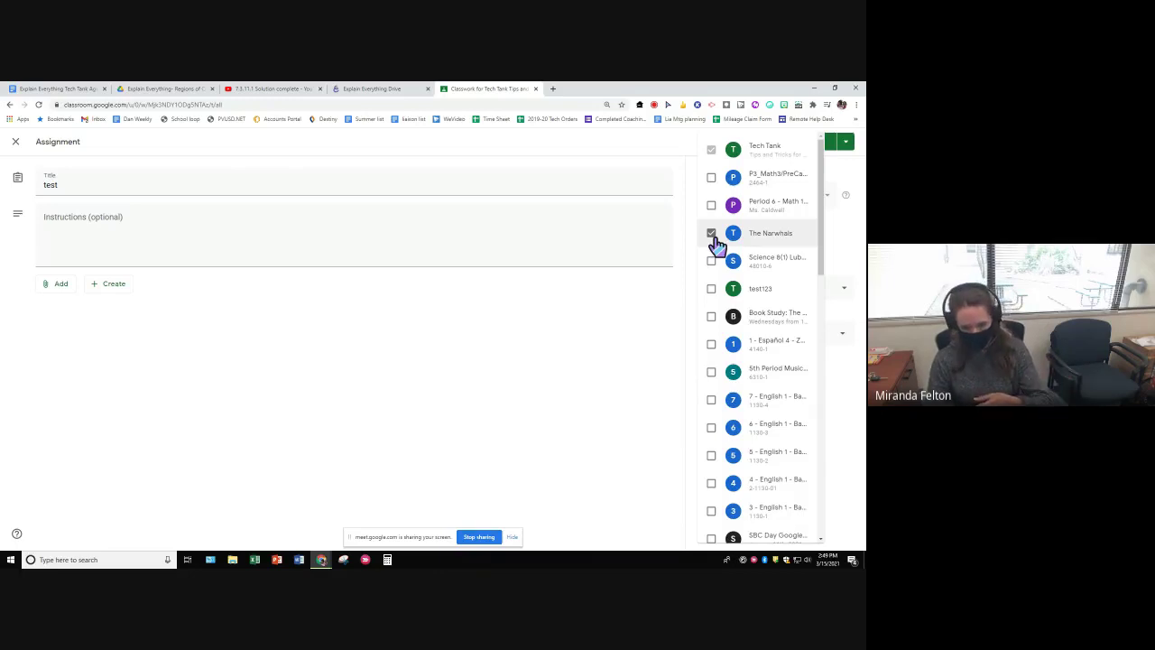
Add test123 as a third class for the test assignment and check the scheduling option for posting it
{"action": "left_click", "coordinate": [680, 149]}
{"action": "left_click", "coordinate": [763, 197]}
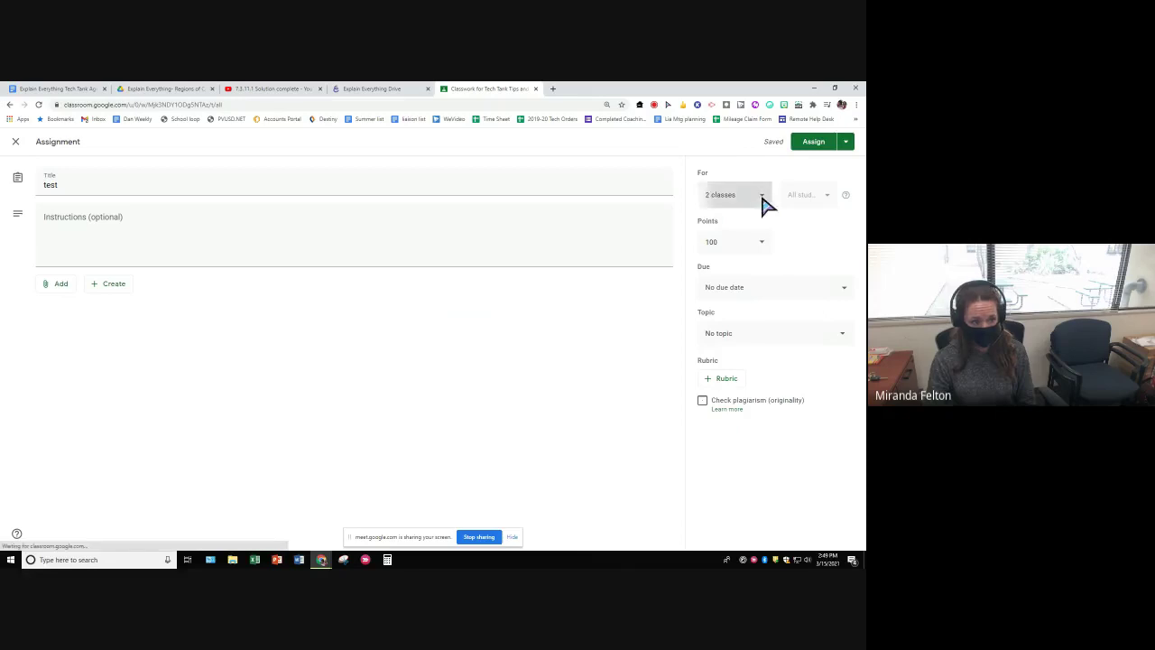
{"action": "left_click", "coordinate": [712, 290]}
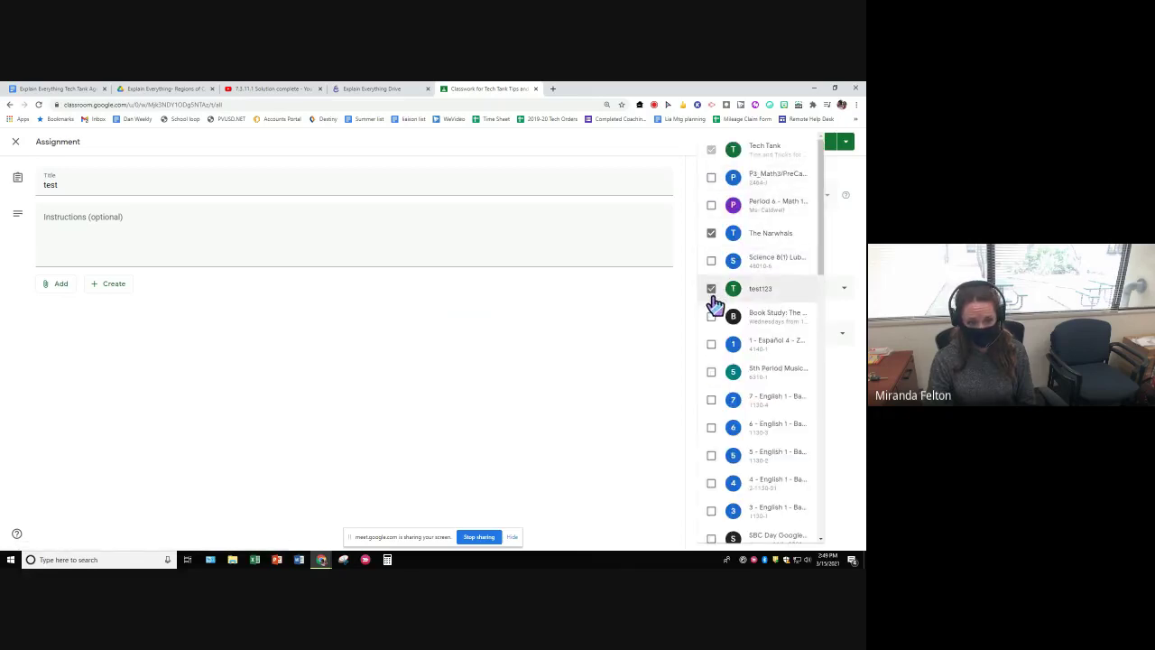
{"action": "left_click", "coordinate": [651, 309]}
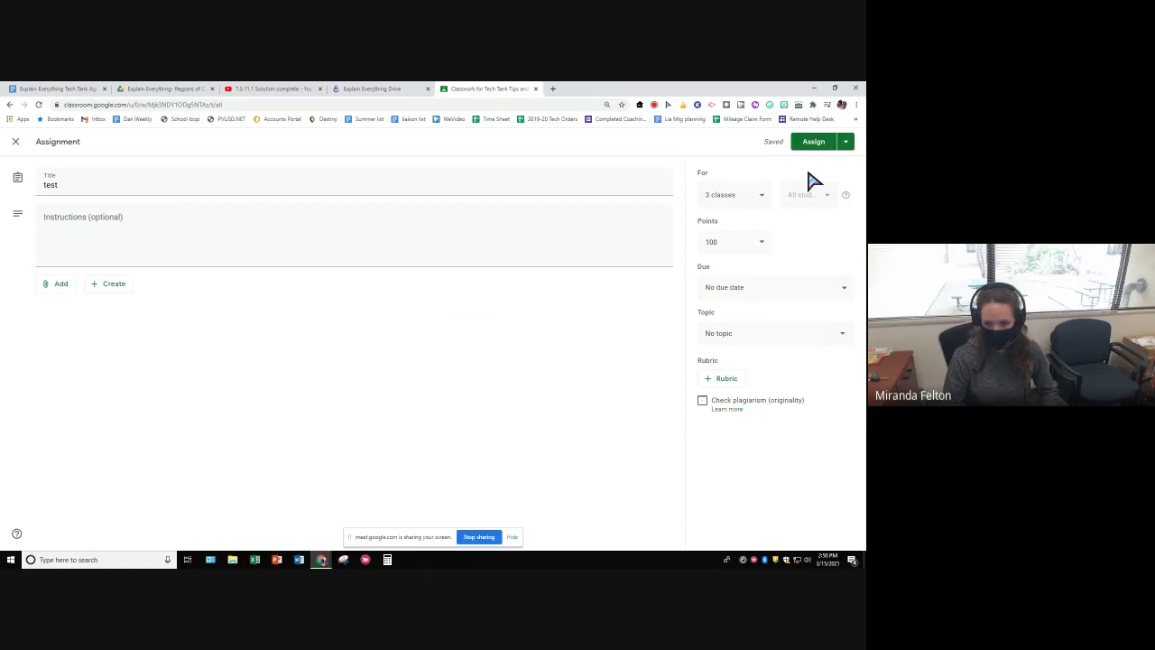
{"action": "left_click", "coordinate": [846, 144]}
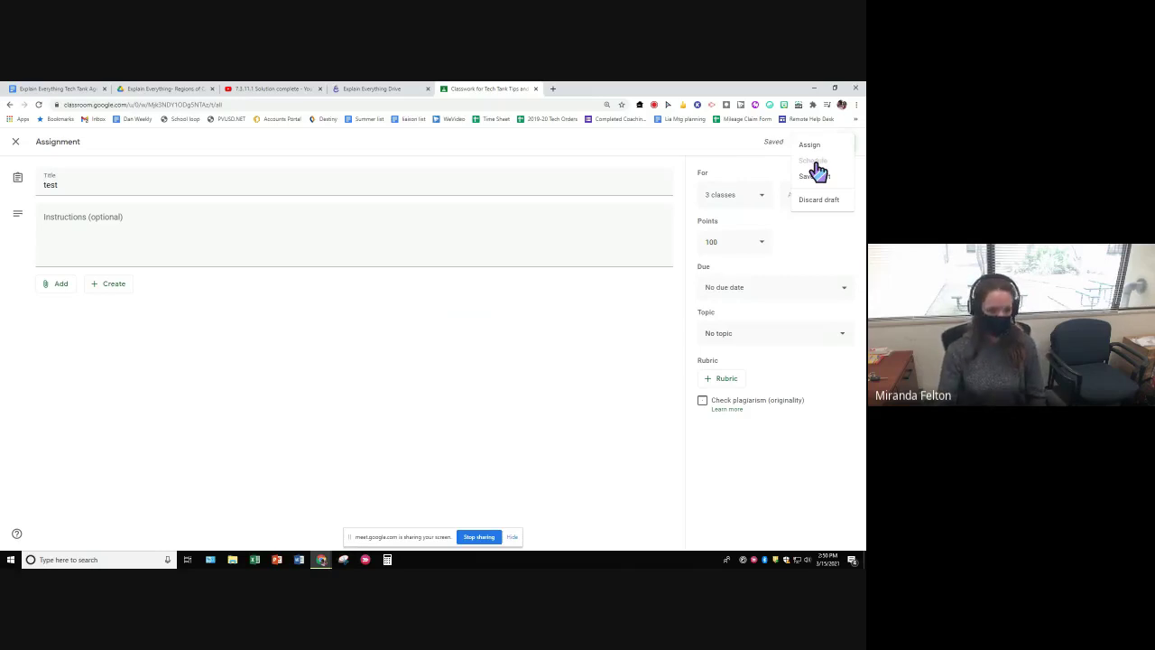
{"action": "left_click", "coordinate": [839, 287]}
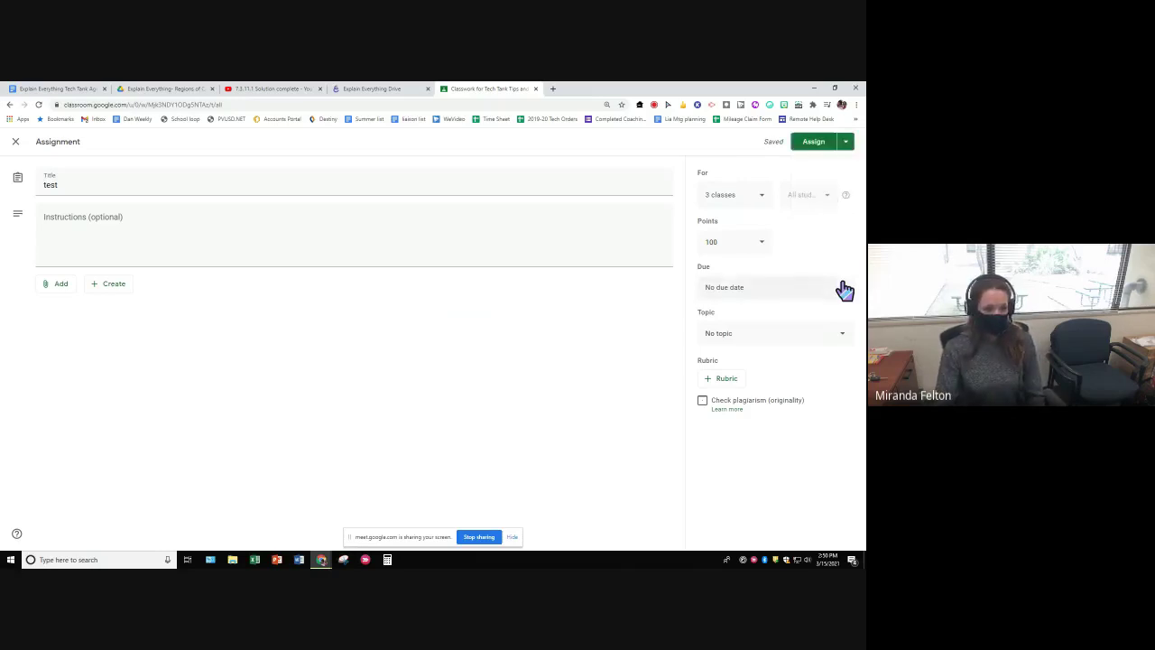
Remove The Narwhals and test123 from the assignment and limit it to the first two students in Tech Tank
{"action": "left_click", "coordinate": [767, 200]}
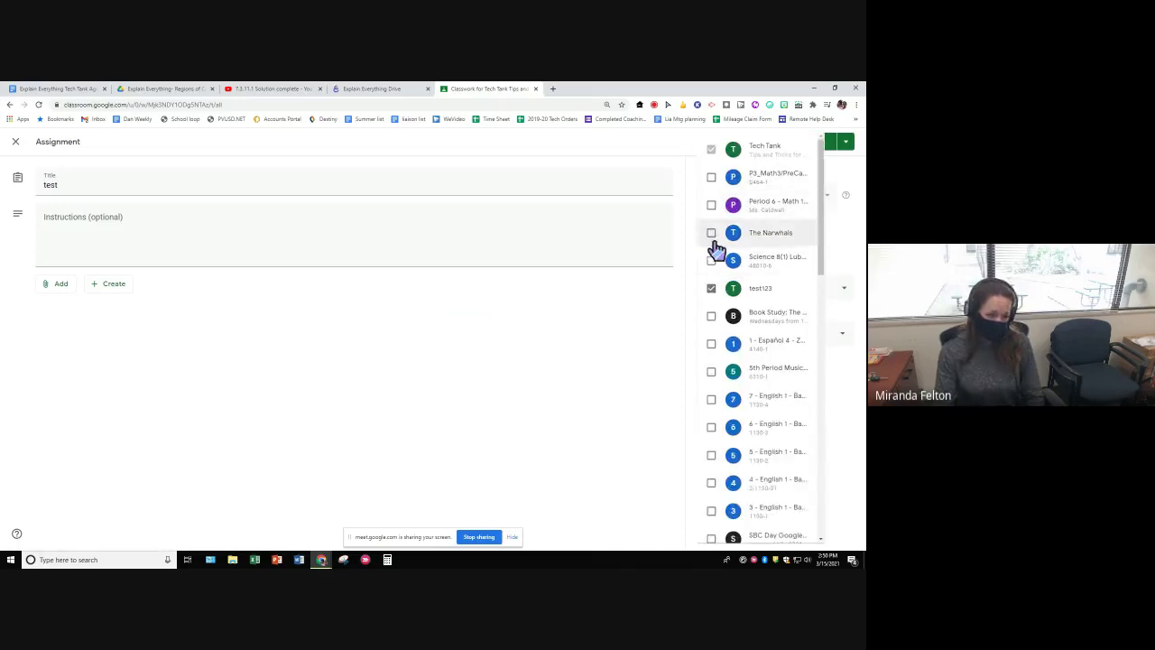
{"action": "left_click", "coordinate": [672, 324]}
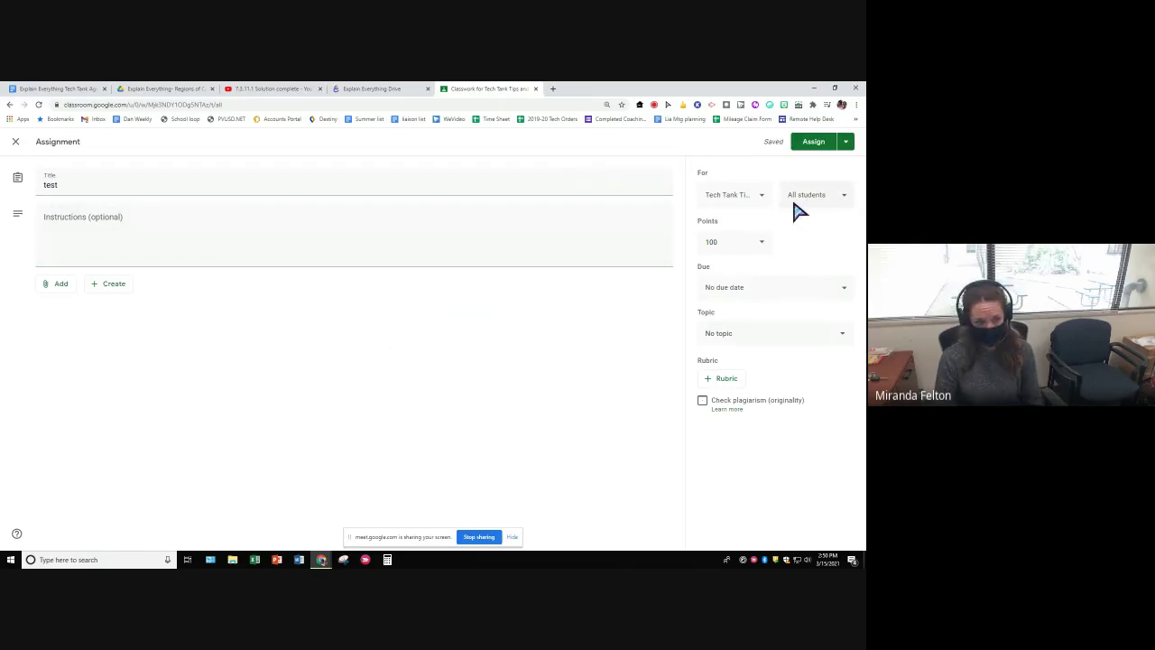
{"action": "left_click", "coordinate": [844, 196]}
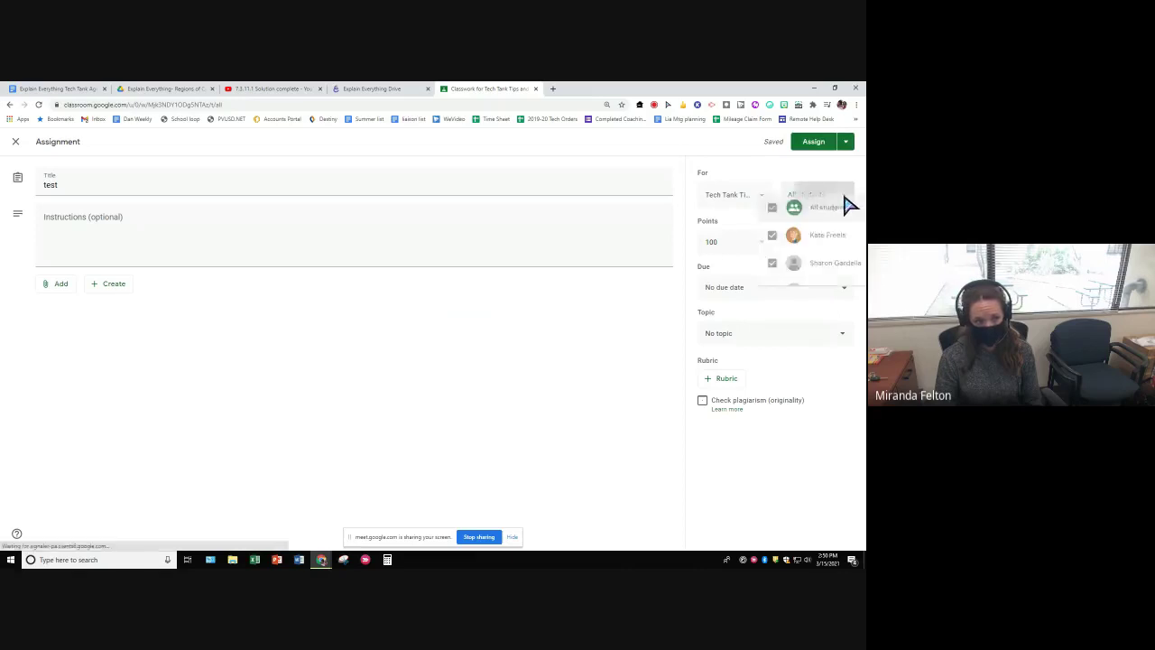
{"action": "left_click", "coordinate": [744, 227]}
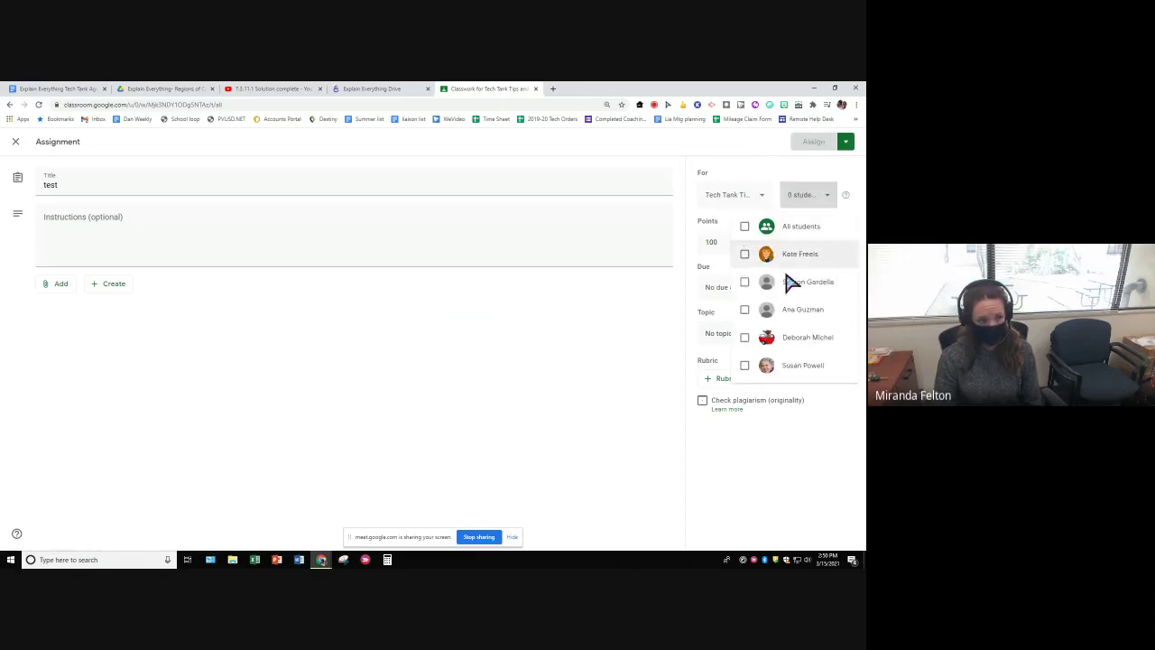
{"action": "left_click", "coordinate": [745, 253]}
{"action": "left_click", "coordinate": [744, 281]}
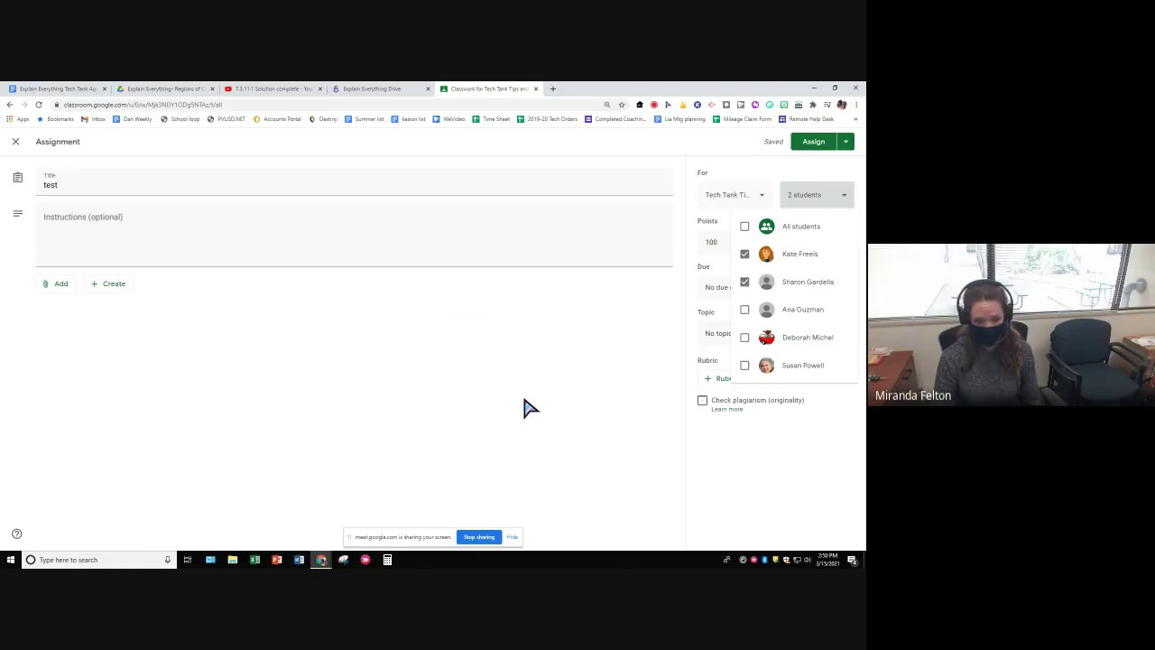
{"action": "left_click", "coordinate": [88, 312]}
Search Google Drive for "cat" and attach Save My Cat (470L).pdf to the assignment
{"action": "left_click", "coordinate": [61, 284]}
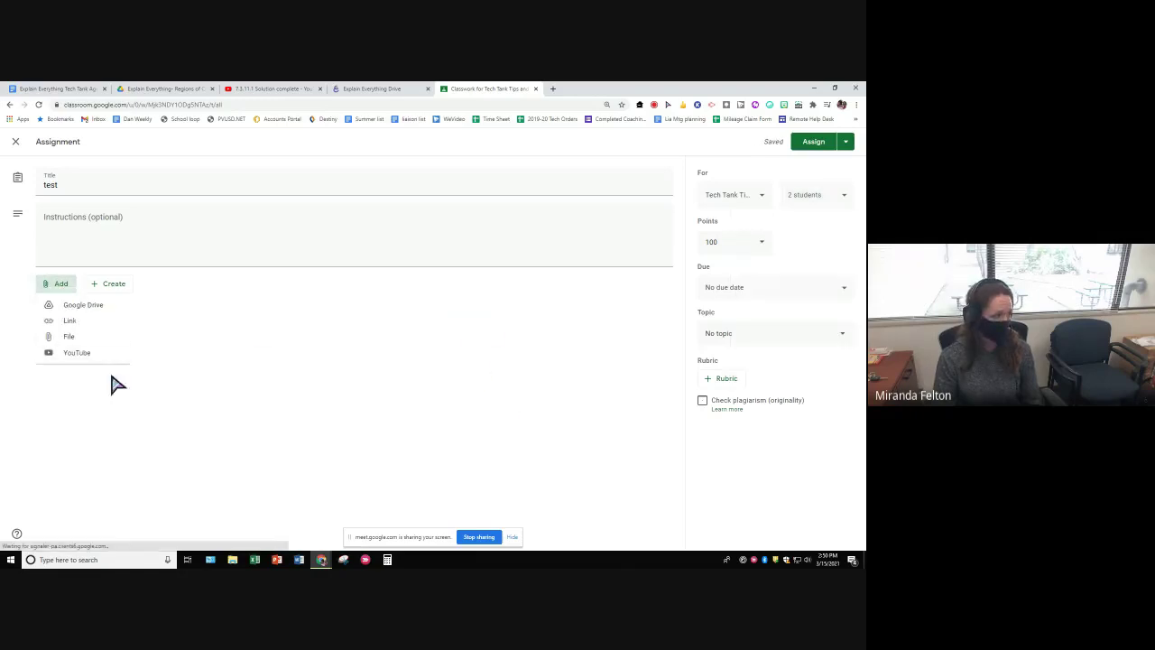
{"action": "left_click", "coordinate": [90, 310]}
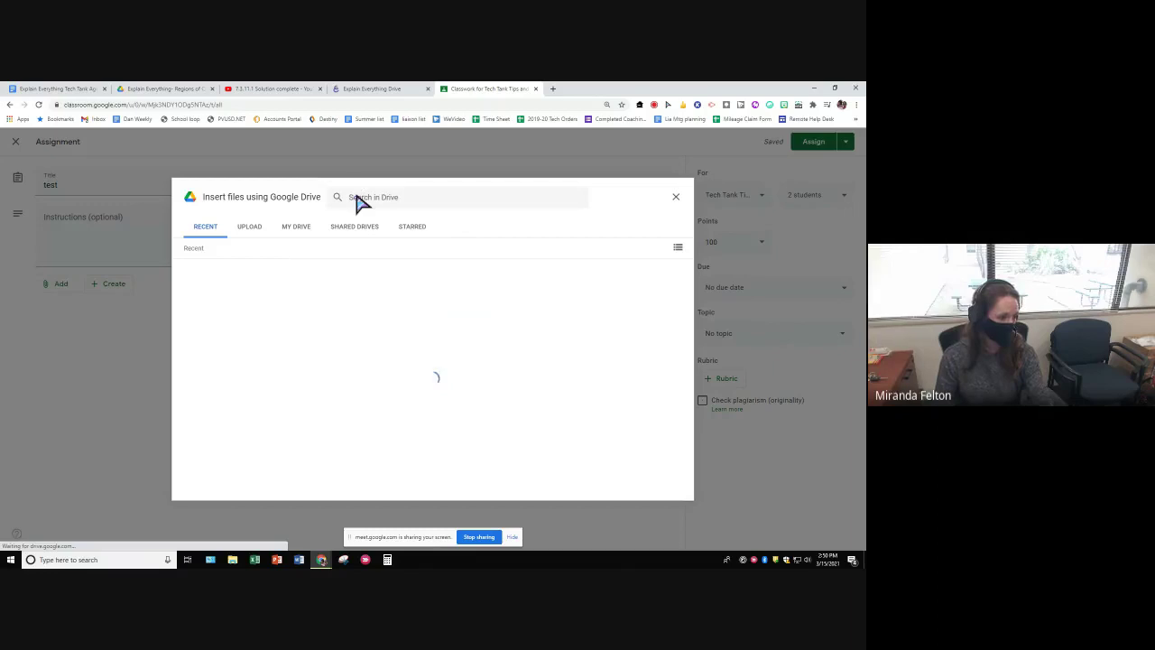
{"action": "left_click", "coordinate": [361, 199]}
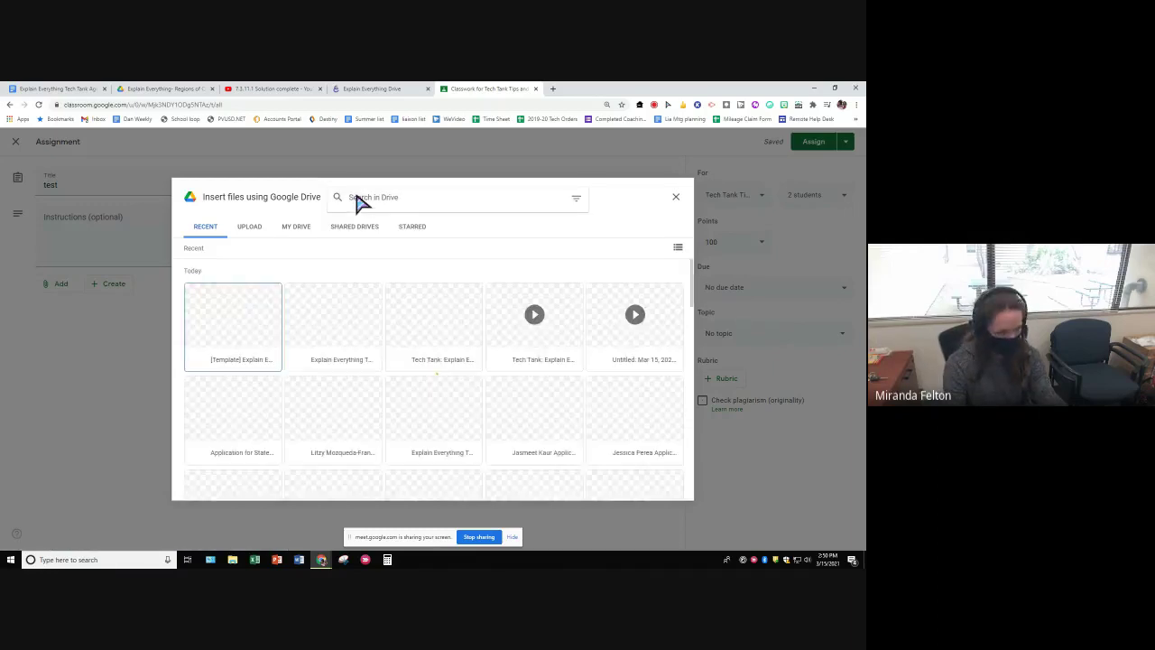
{"action": "type", "text": "cat"}
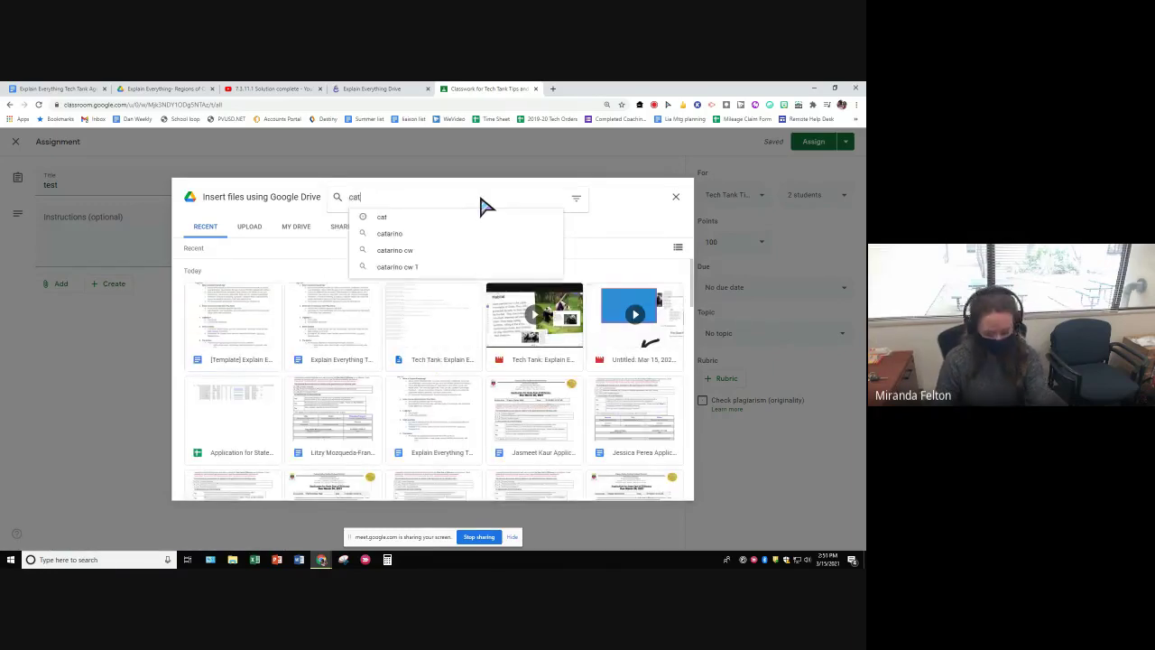
{"action": "key", "text": "Return"}
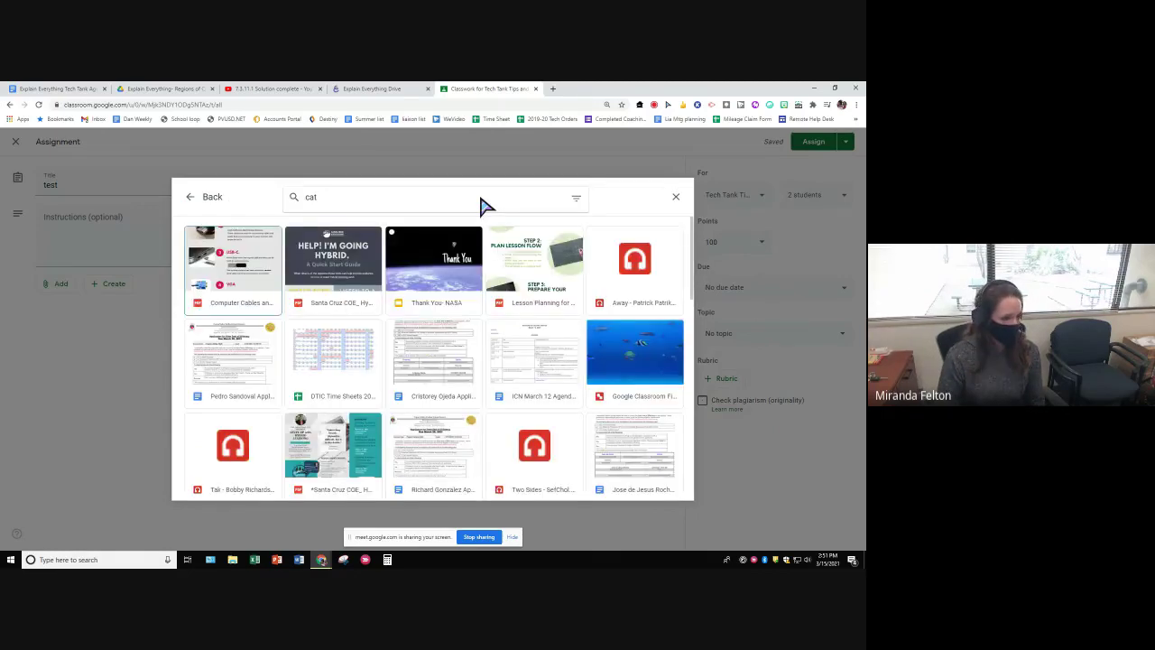
{"action": "scroll", "coordinate": [514, 303], "scroll_direction": "down", "scroll_amount": 1}
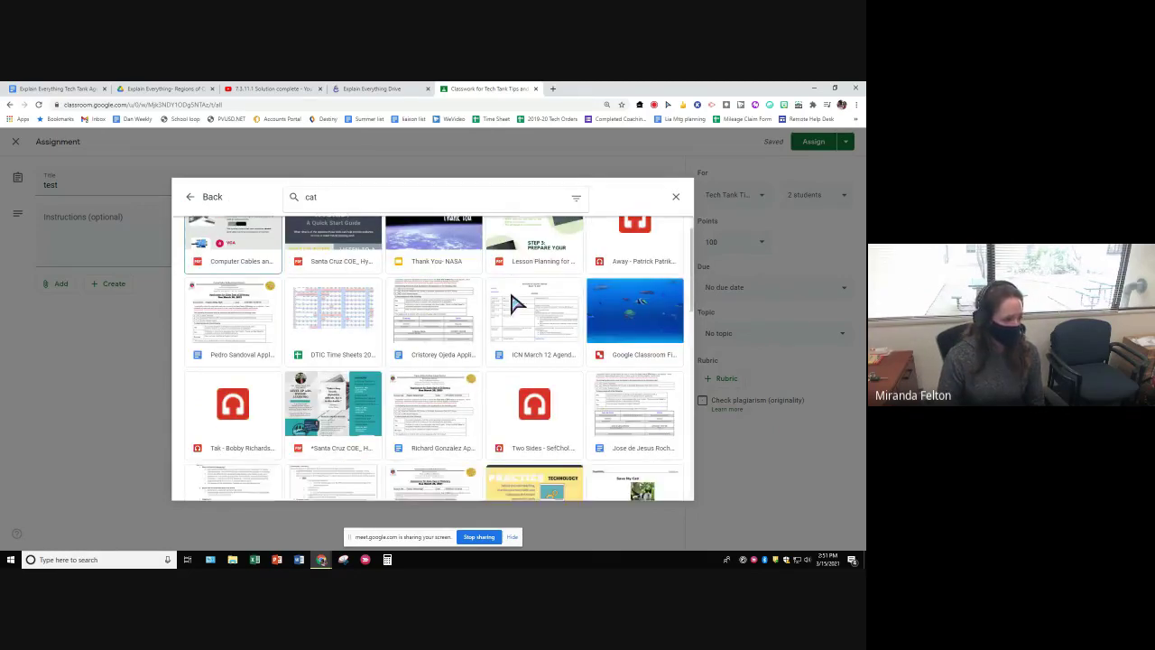
{"action": "scroll", "coordinate": [514, 302], "scroll_direction": "down", "scroll_amount": 3}
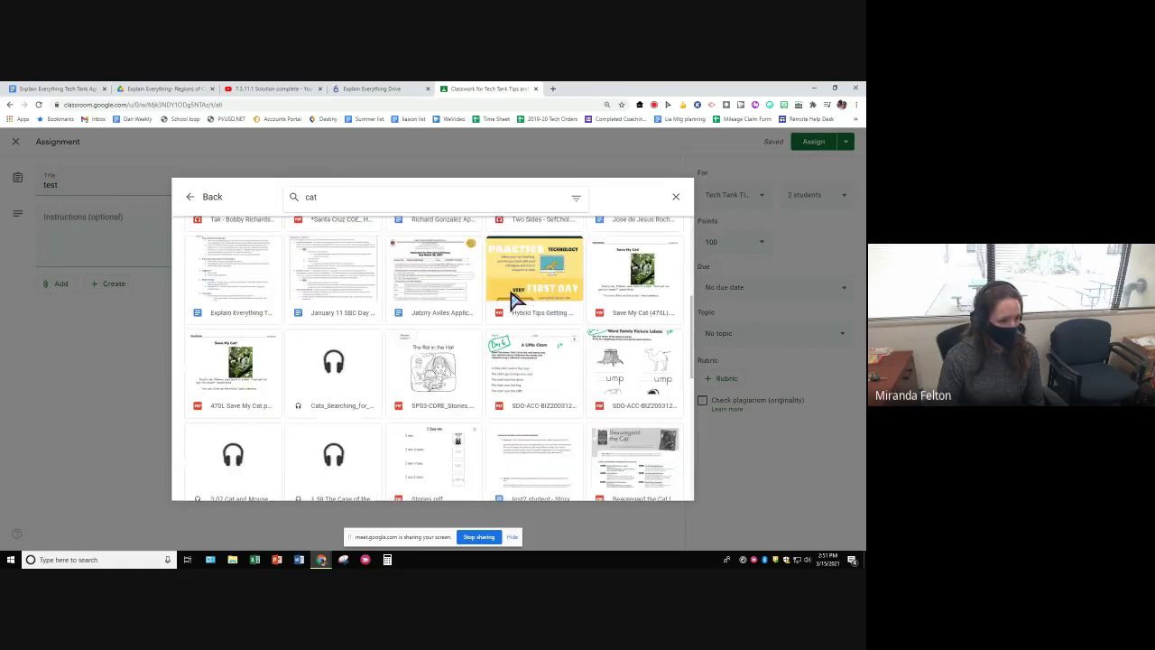
{"action": "left_click", "coordinate": [645, 311]}
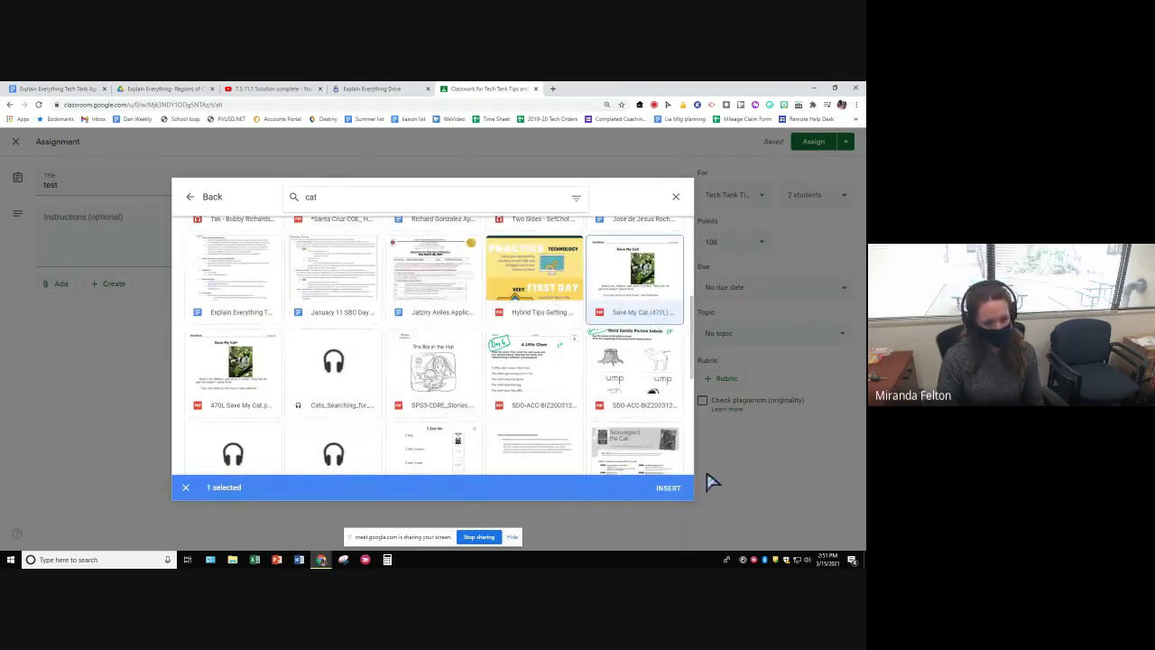
{"action": "left_click", "coordinate": [666, 492]}
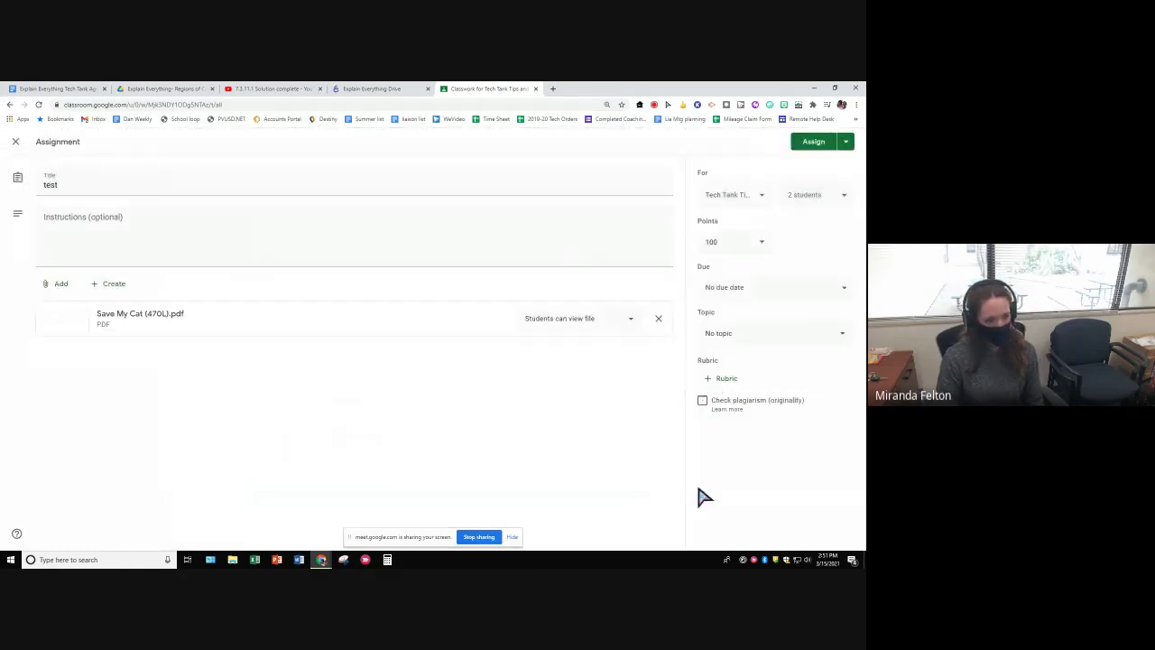
Review which students are selected and post the test assignment to them
{"action": "left_click", "coordinate": [823, 195]}
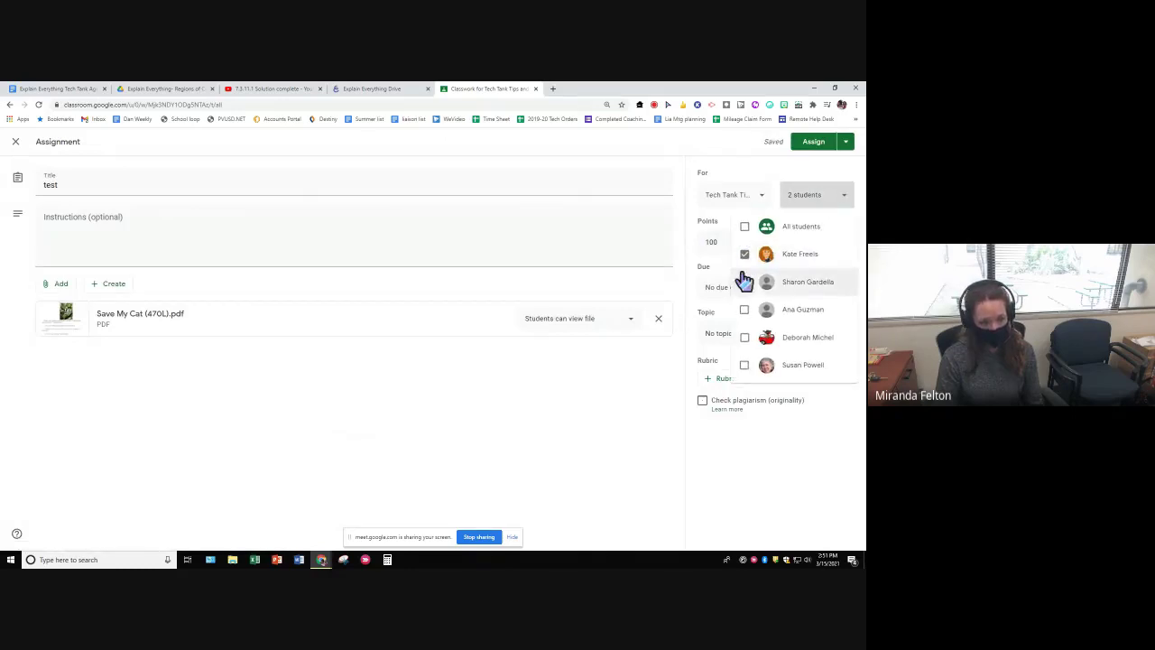
{"action": "left_click", "coordinate": [453, 405]}
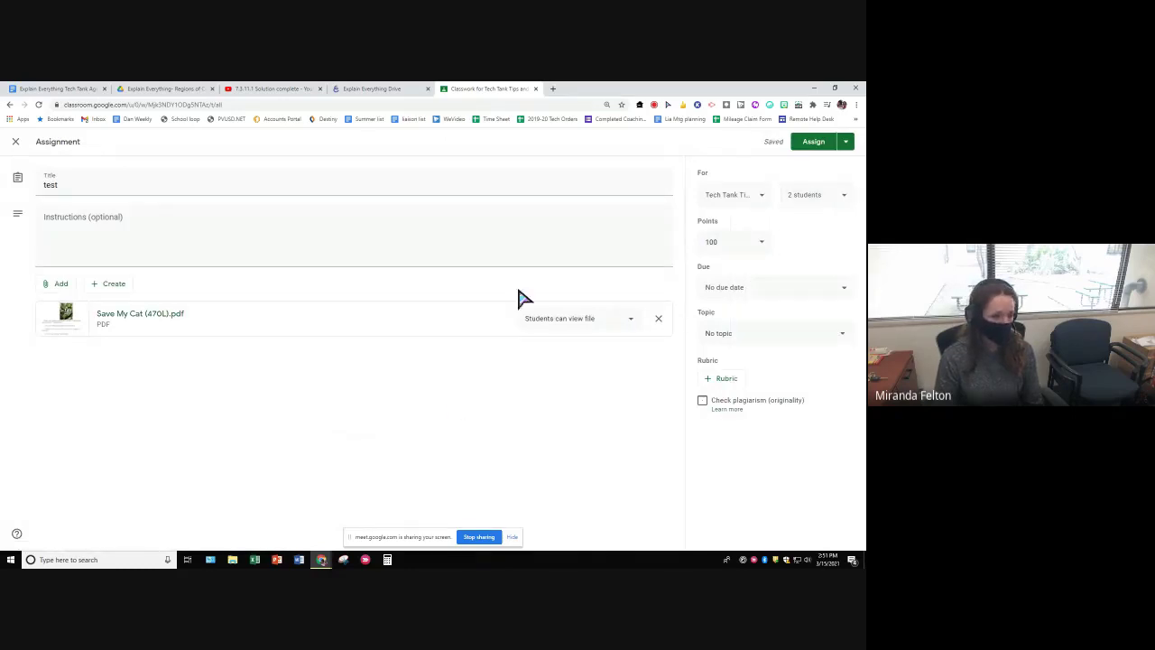
{"action": "left_click", "coordinate": [812, 144]}
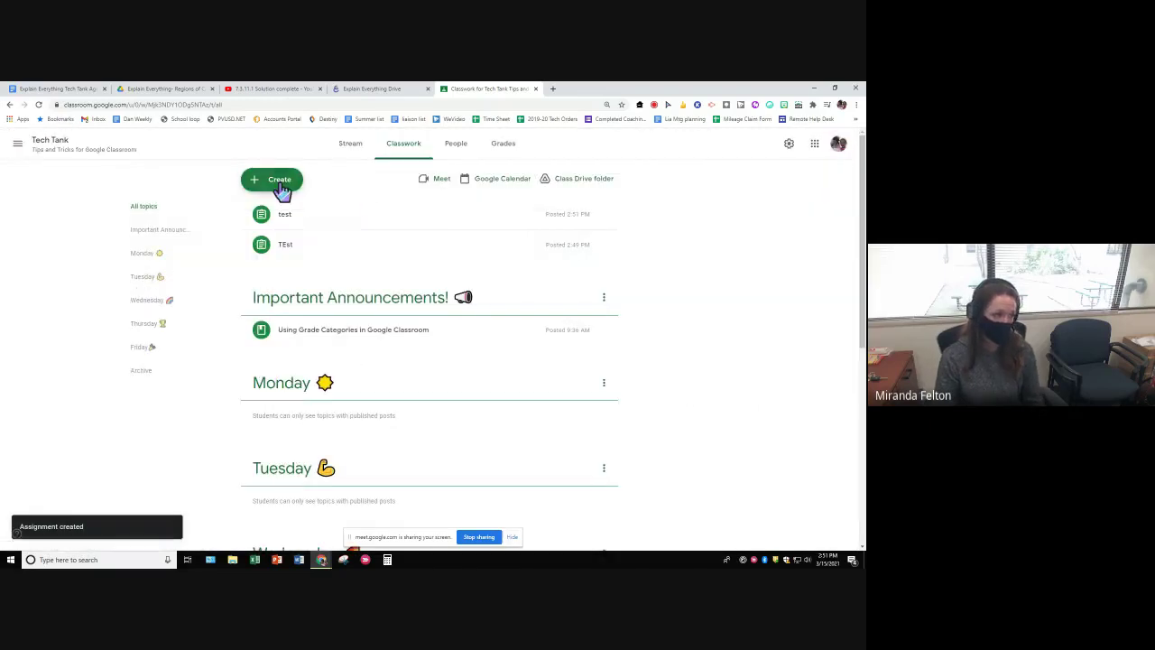
Create another Tech Tank assignment titled "test3" without an attachment
{"action": "left_click", "coordinate": [281, 186]}
{"action": "left_click", "coordinate": [290, 211]}
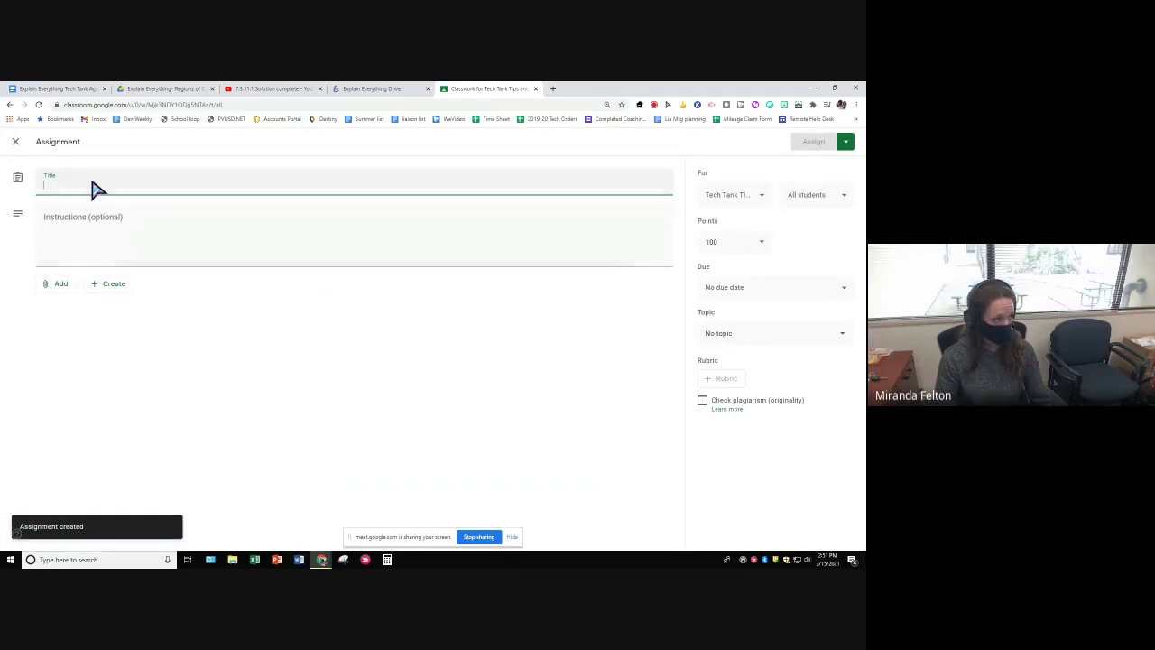
{"action": "type", "text": "test3"}
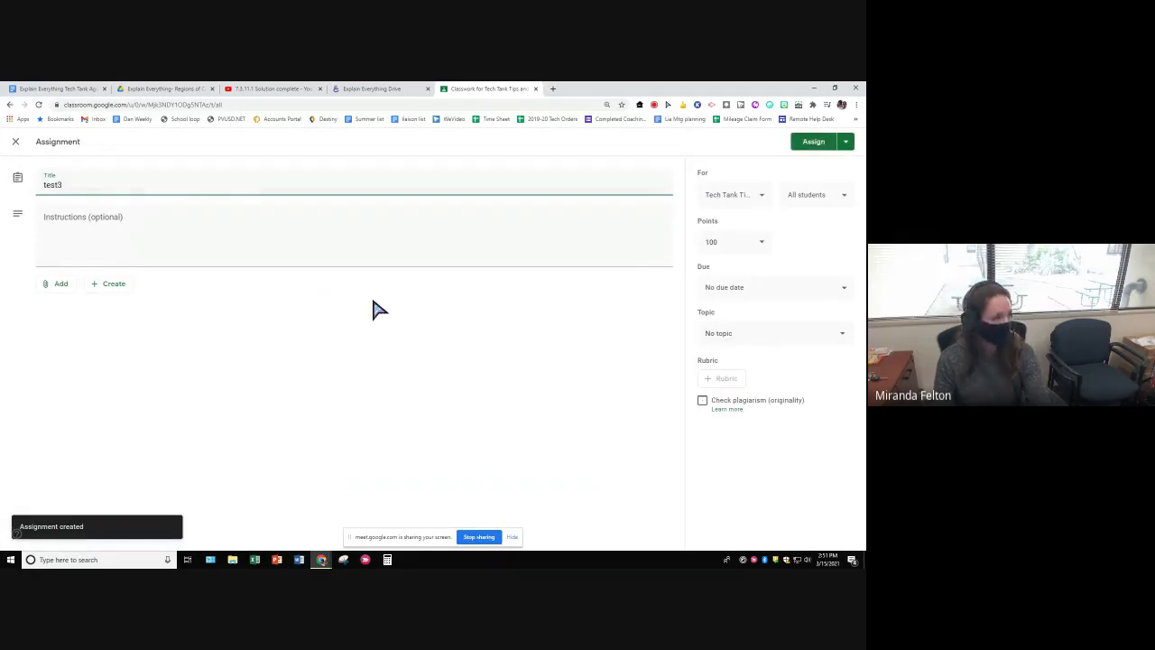
{"action": "left_click", "coordinate": [50, 285]}
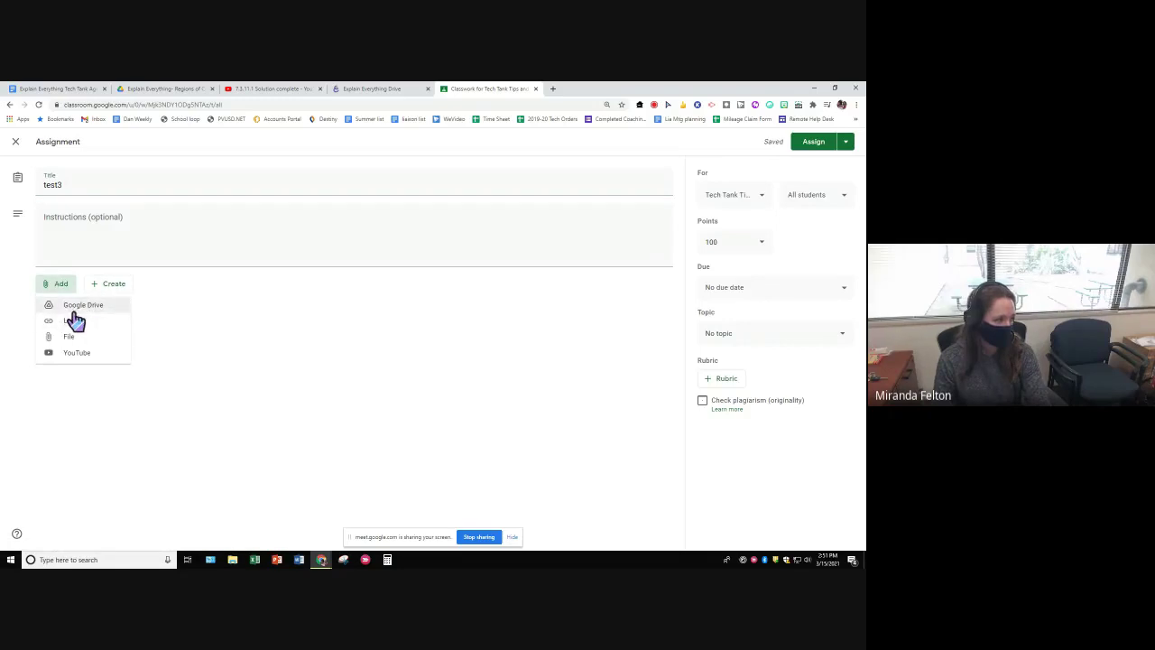
{"action": "left_click", "coordinate": [820, 201]}
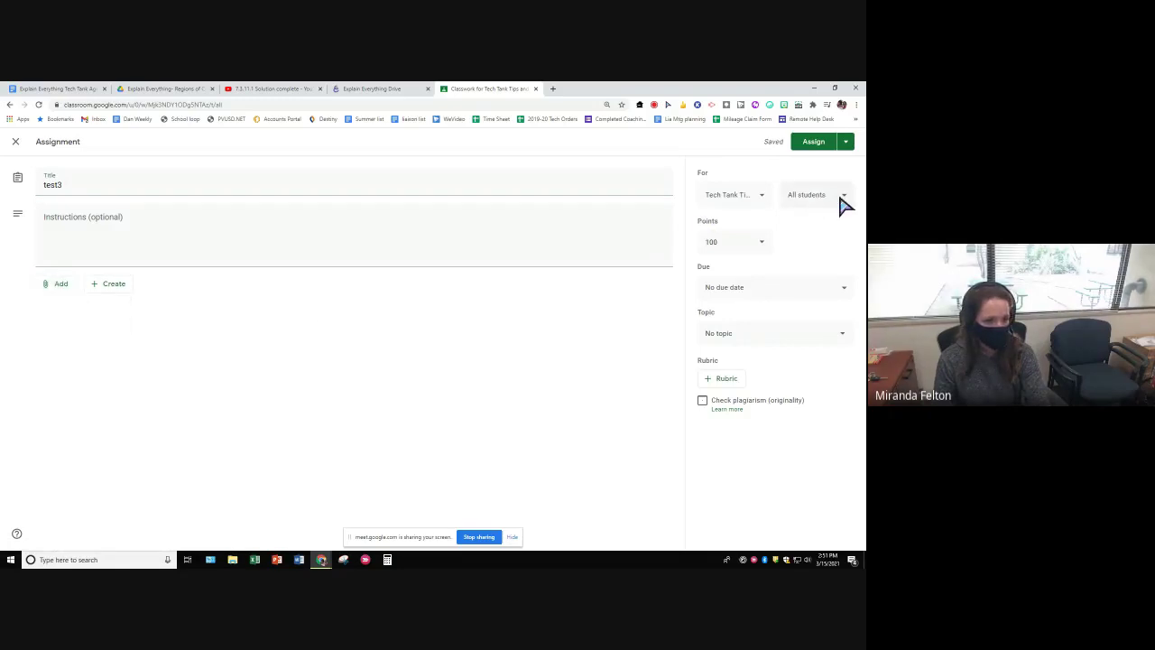
Limit test3 to the last three students in the class list and post the assignment
{"action": "left_click", "coordinate": [843, 206]}
{"action": "left_click", "coordinate": [744, 227]}
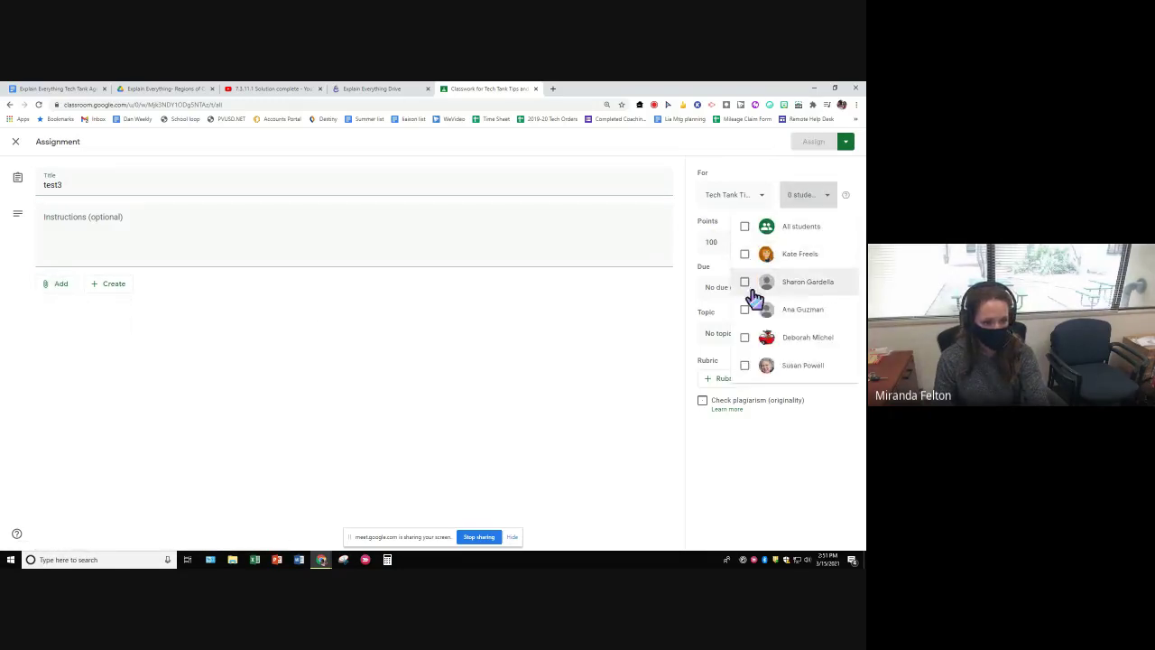
{"action": "left_click", "coordinate": [745, 309]}
{"action": "left_click", "coordinate": [745, 338]}
{"action": "left_click", "coordinate": [744, 365]}
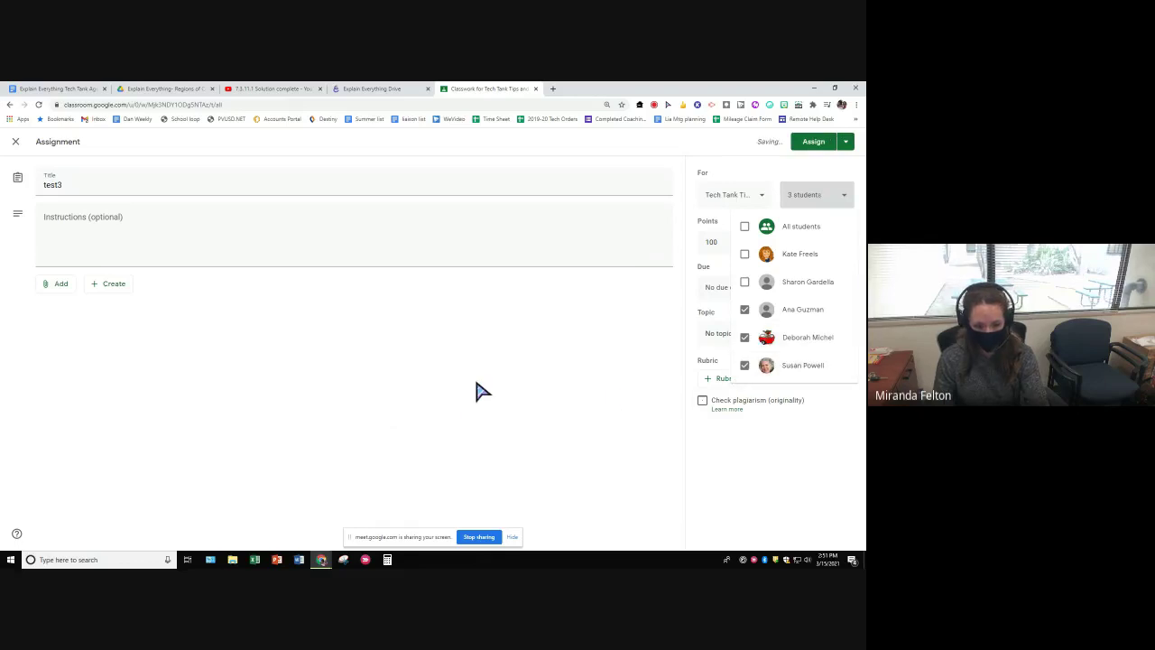
{"action": "left_click", "coordinate": [815, 147]}
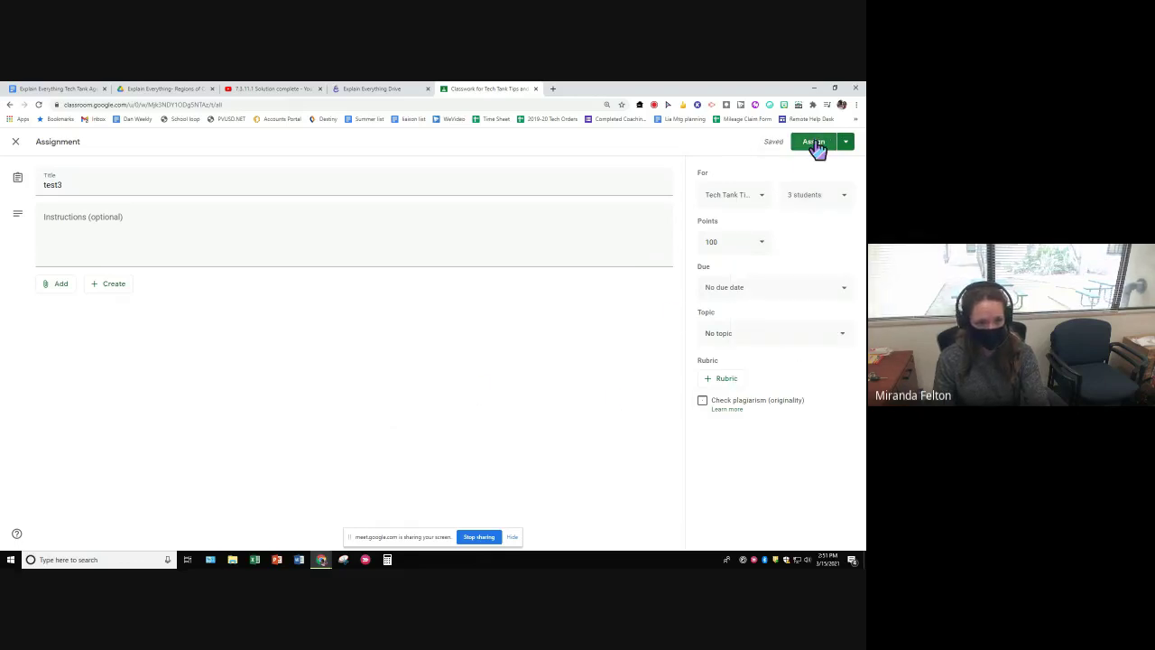
{"action": "left_click", "coordinate": [816, 148]}
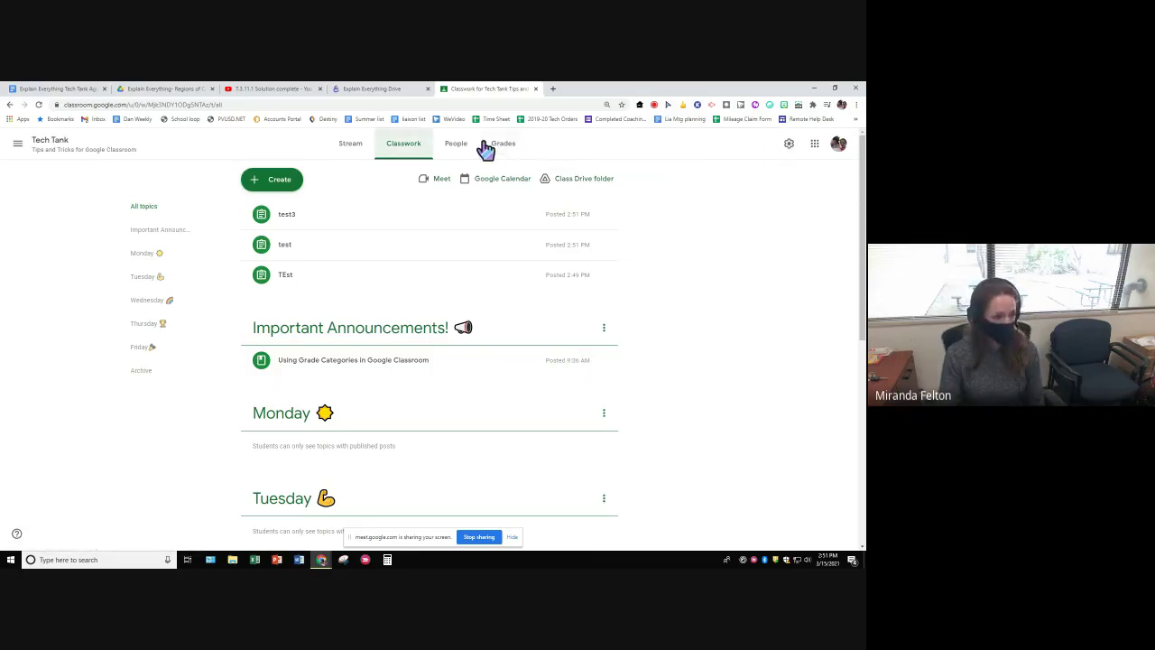
Examine in the Tech Tank gradebook which students each test assignment is assigned to
{"action": "left_click", "coordinate": [508, 153]}
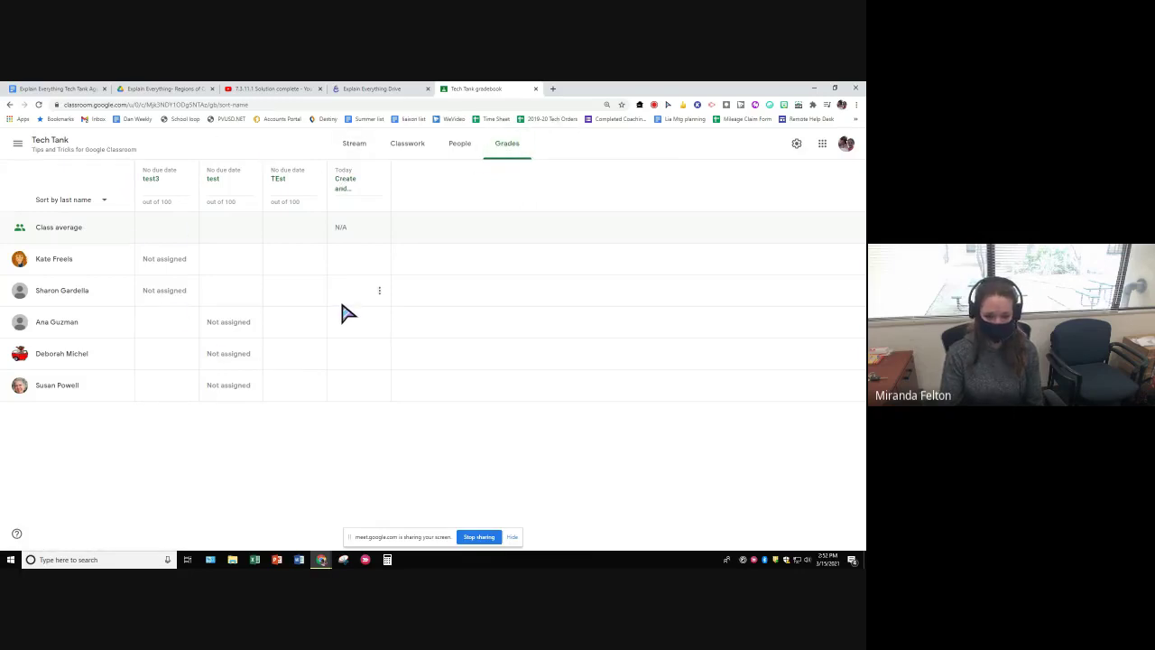
{"action": "left_click", "coordinate": [797, 146]}
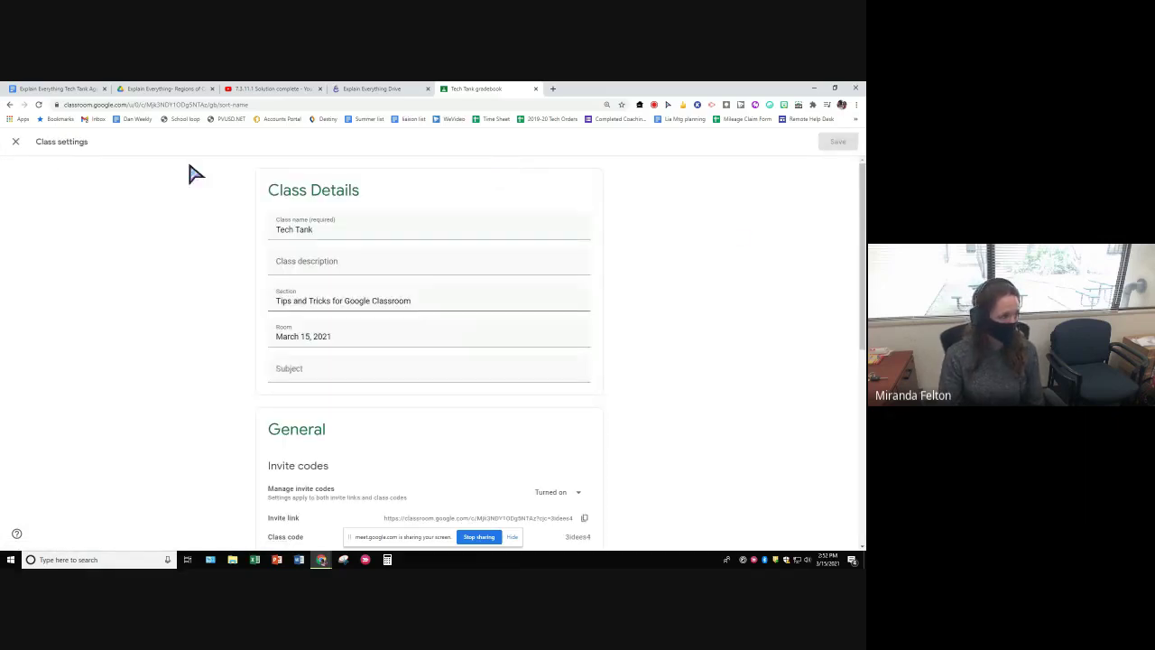
{"action": "left_click", "coordinate": [15, 141]}
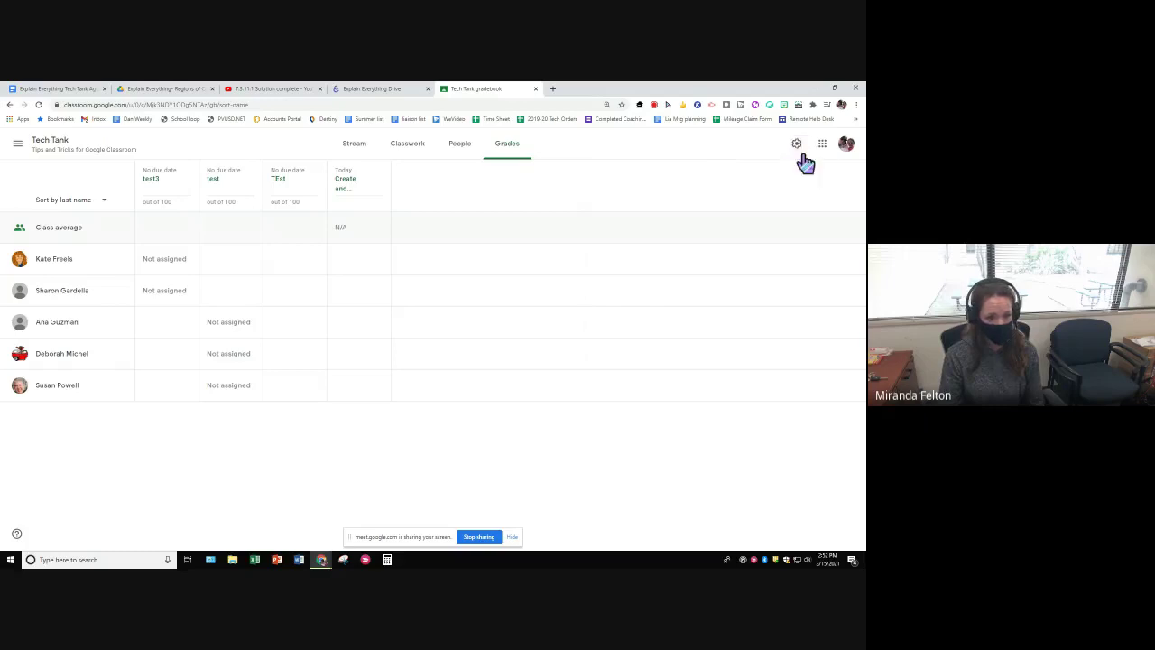
Set the overall grade calculation to Total points in the Tech Tank class settings
{"action": "left_click", "coordinate": [798, 146]}
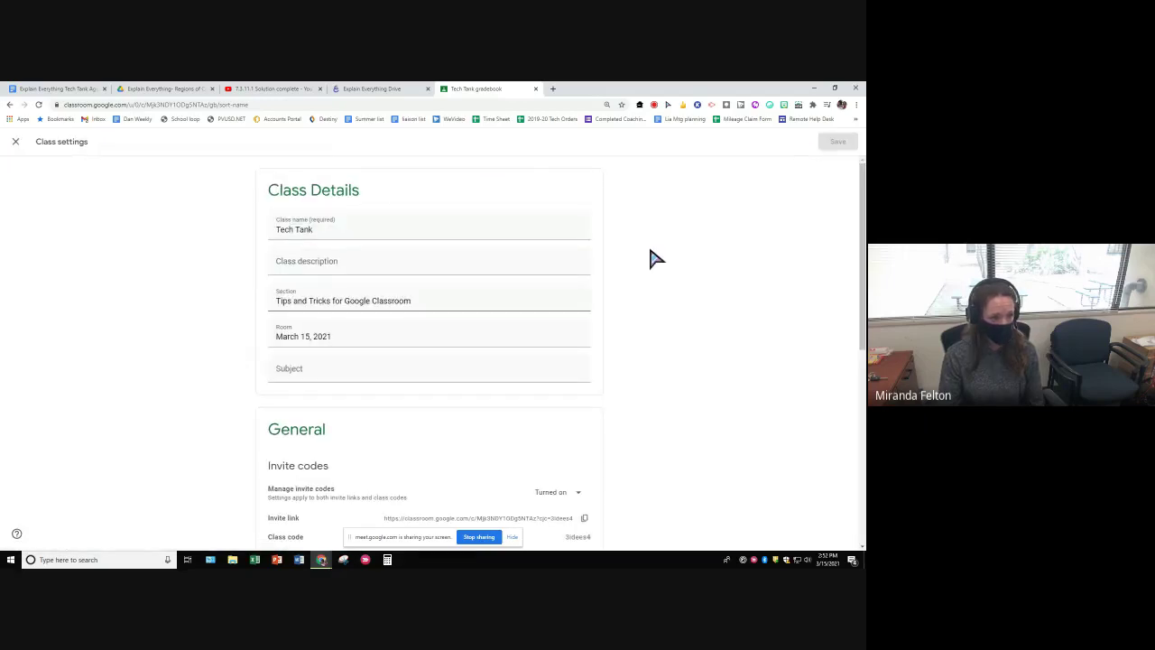
{"action": "scroll", "coordinate": [655, 259], "scroll_direction": "down", "scroll_amount": 8}
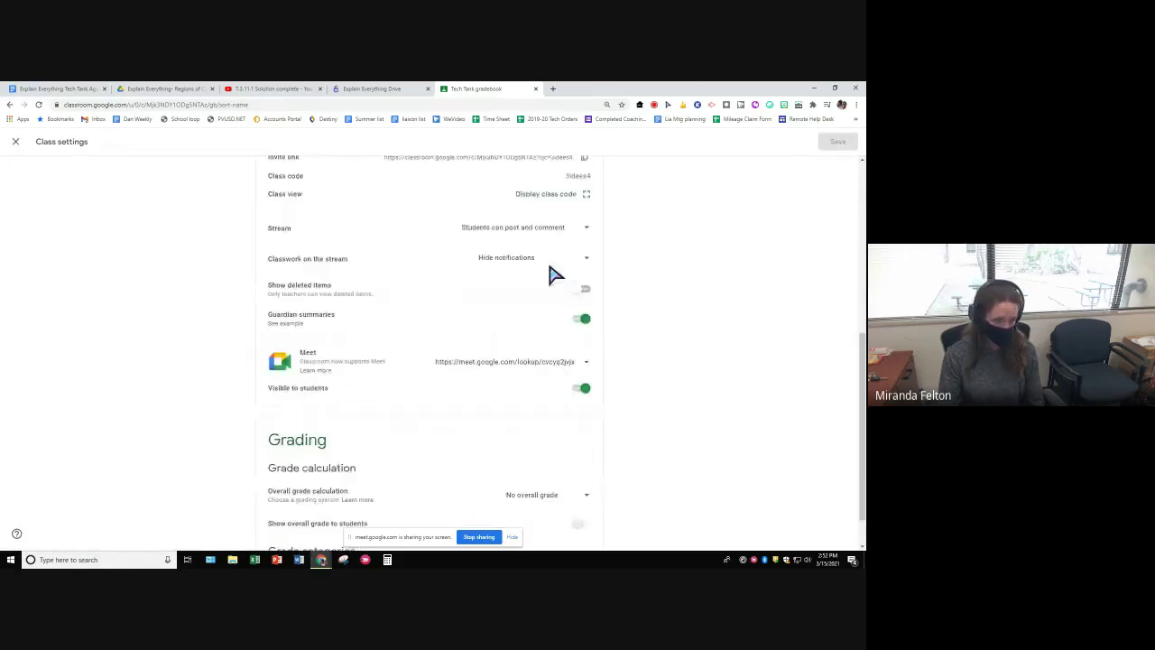
{"action": "scroll", "coordinate": [552, 274], "scroll_direction": "down", "scroll_amount": 2}
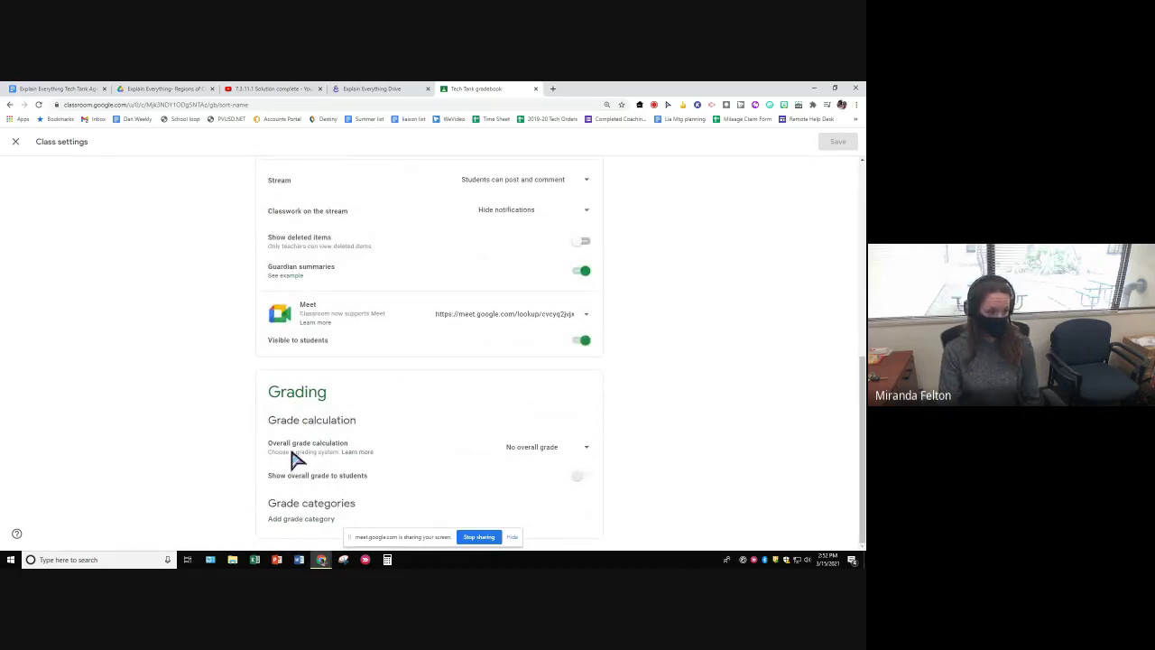
{"action": "left_click", "coordinate": [587, 452]}
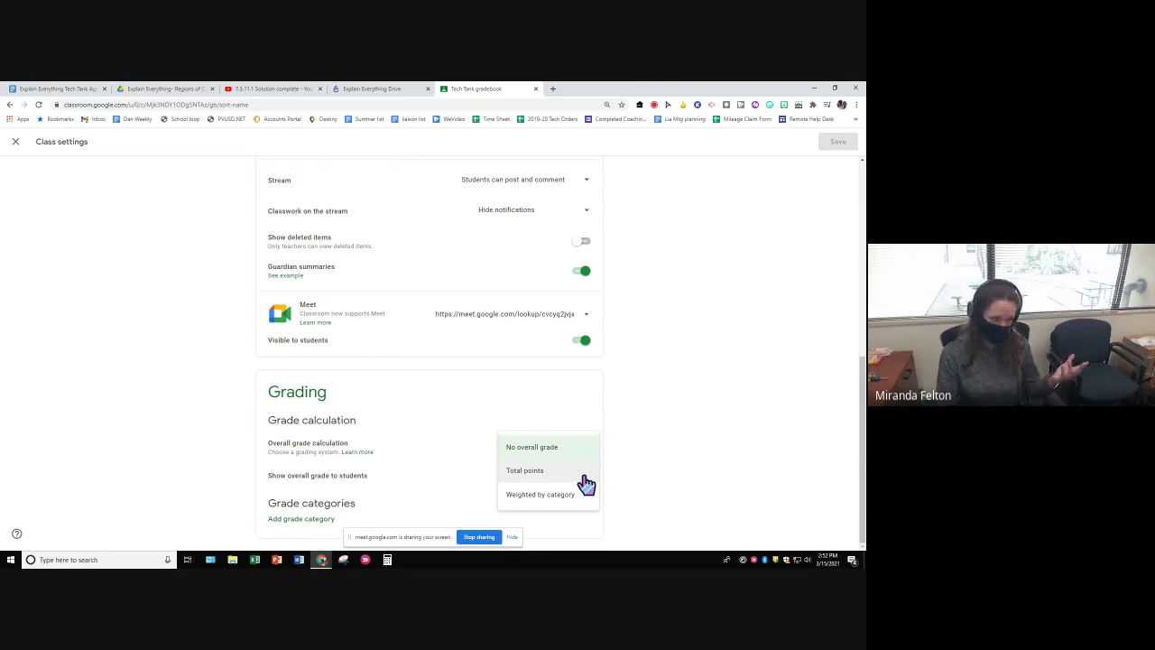
{"action": "left_click", "coordinate": [583, 475]}
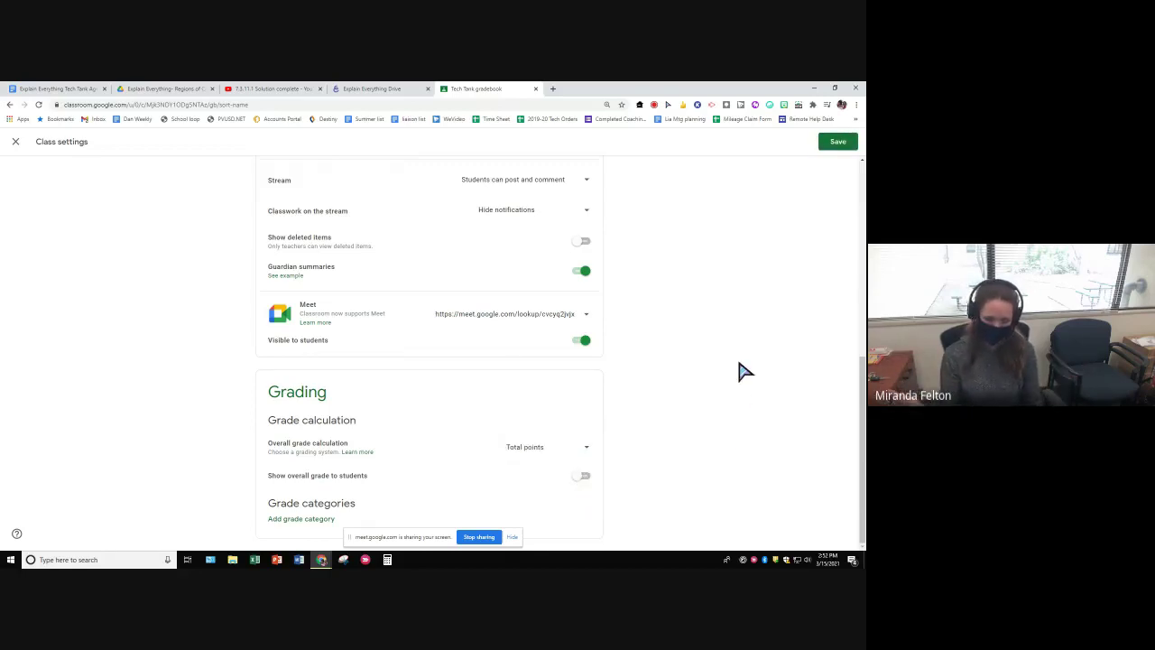
Change the overall grade calculation to Weighted by category and add an Assignments grade category at 50%
{"action": "left_click", "coordinate": [587, 451]}
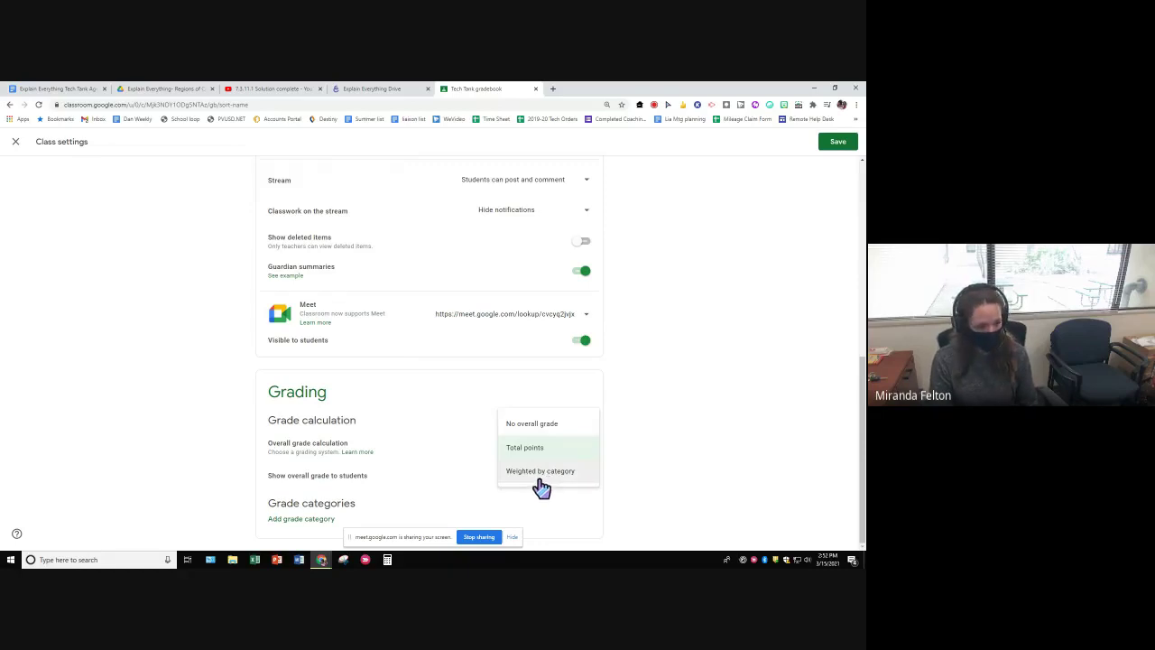
{"action": "left_click", "coordinate": [547, 478]}
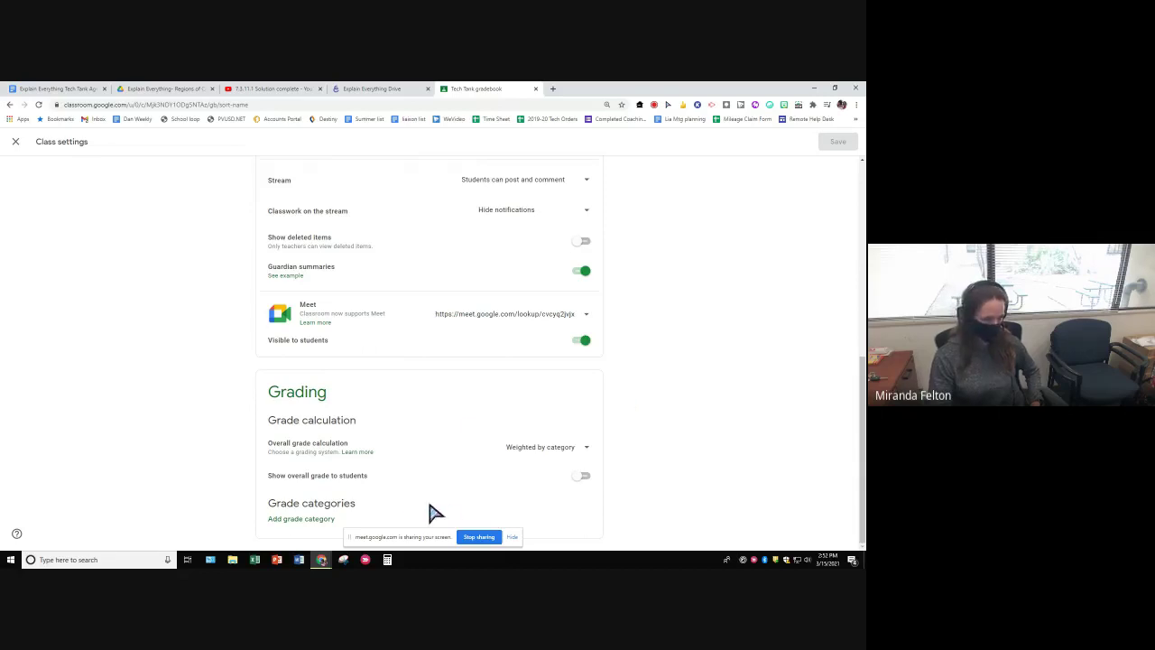
{"action": "left_click", "coordinate": [301, 519]}
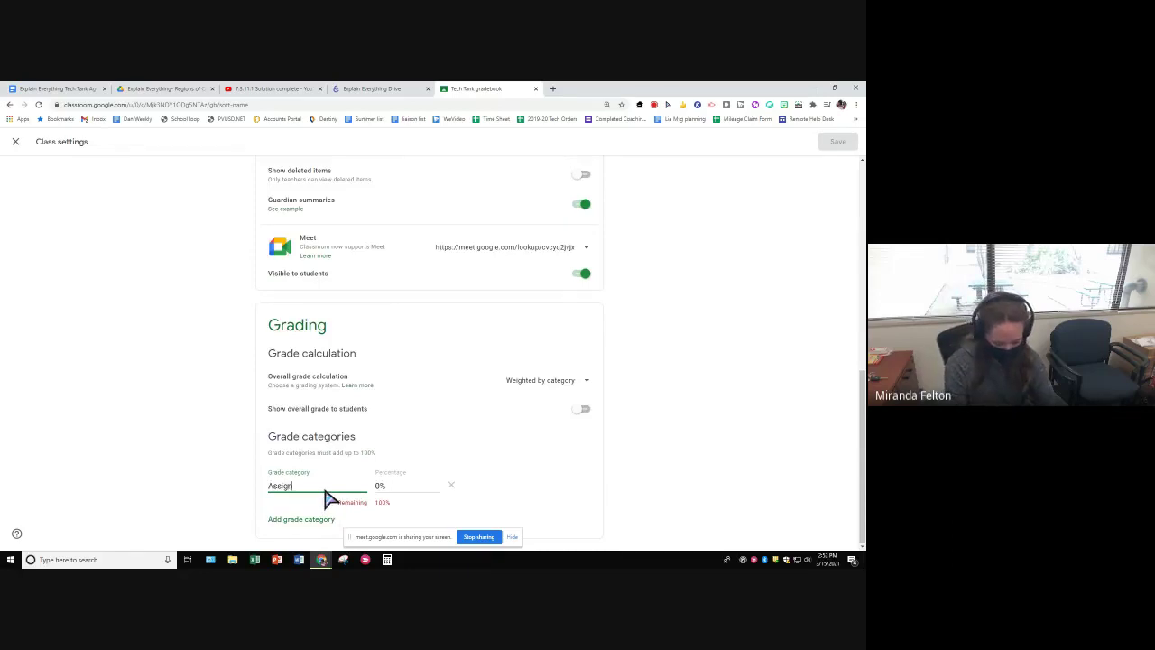
{"action": "type", "text": "Assignments"}
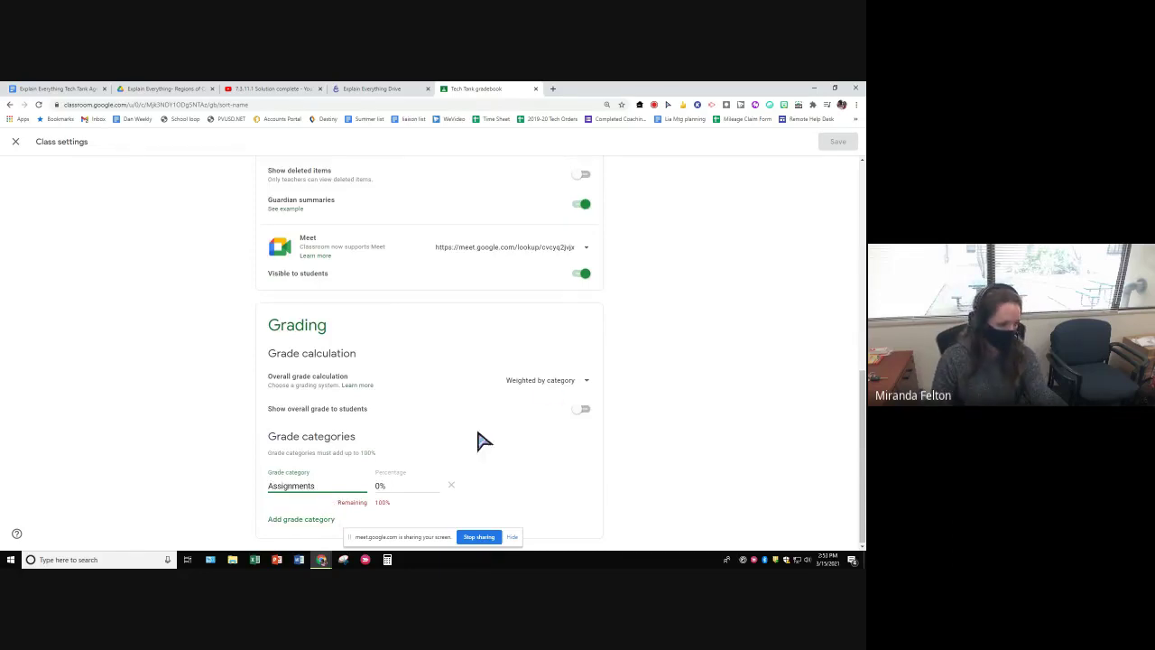
{"action": "left_click", "coordinate": [382, 487]}
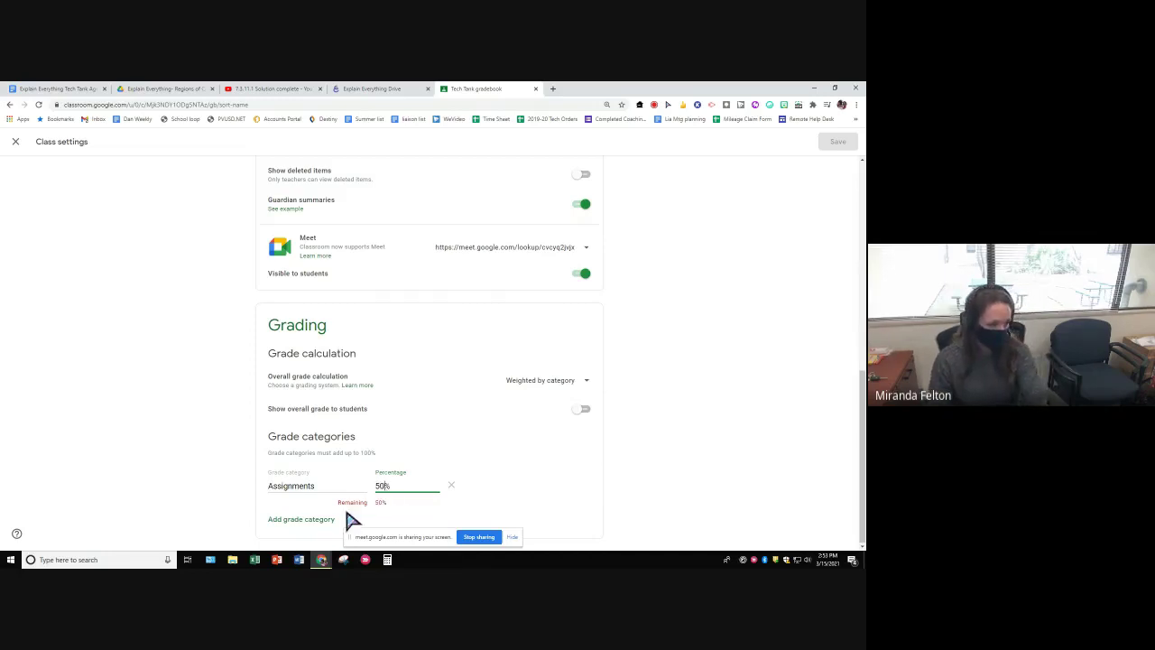
Add a Tests grade category at 20% and a Homework grade category at 30%
{"action": "left_click", "coordinate": [301, 519]}
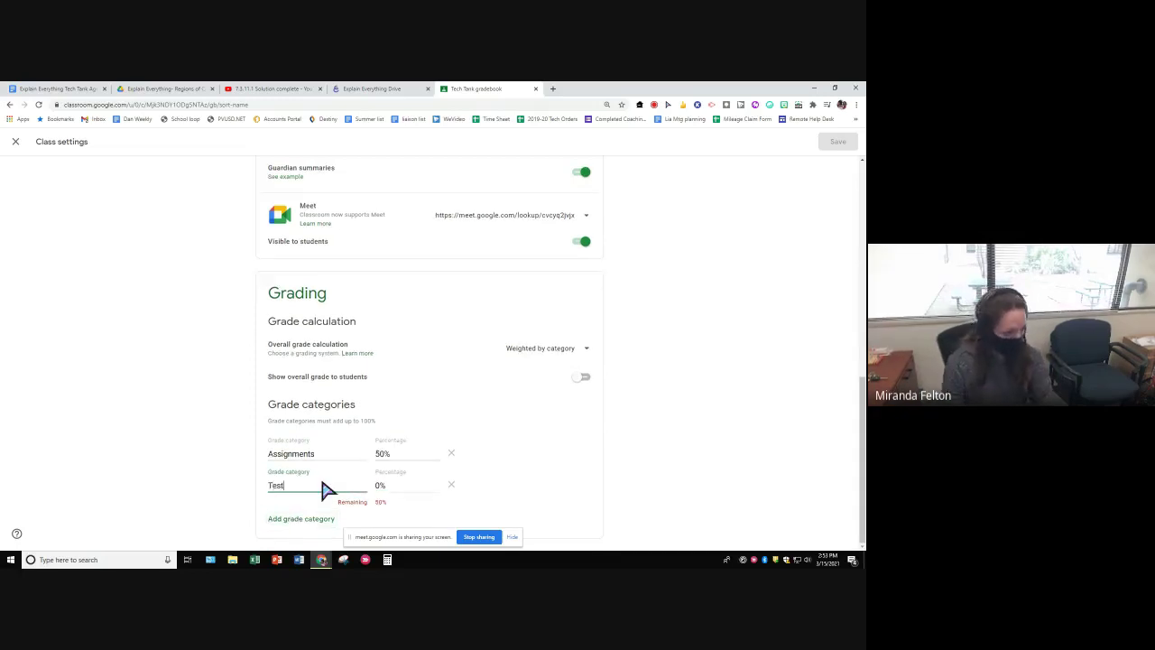
{"action": "type", "text": "Tests"}
{"action": "key", "text": "Tab"}
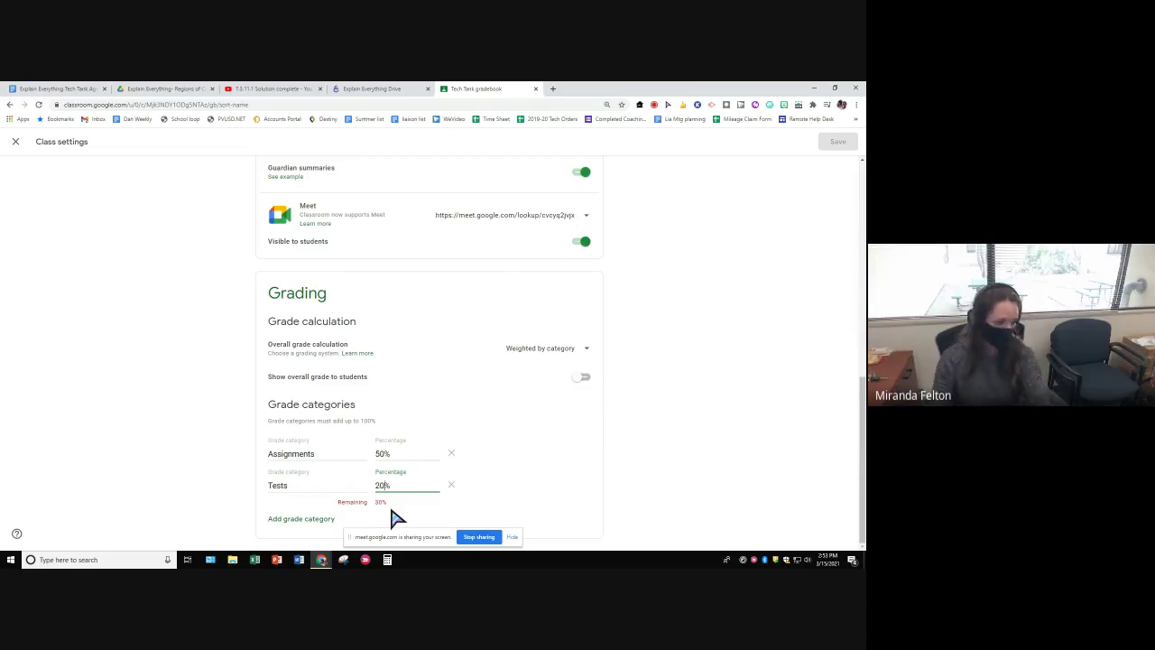
{"action": "left_click", "coordinate": [301, 519]}
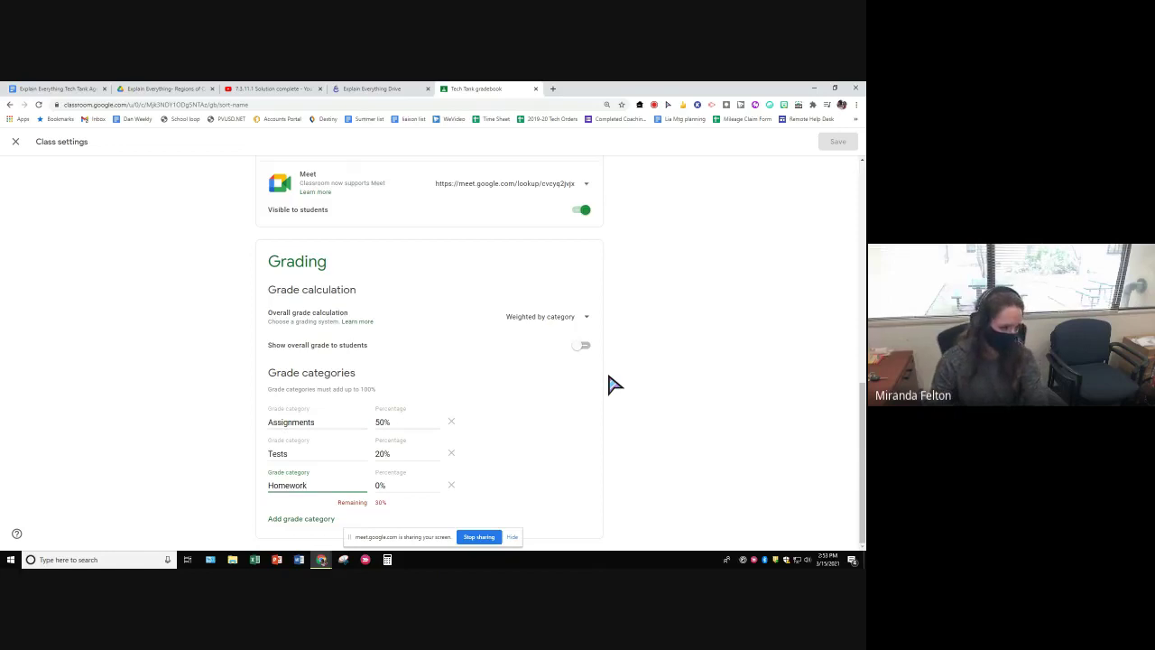
{"action": "left_click", "coordinate": [381, 489]}
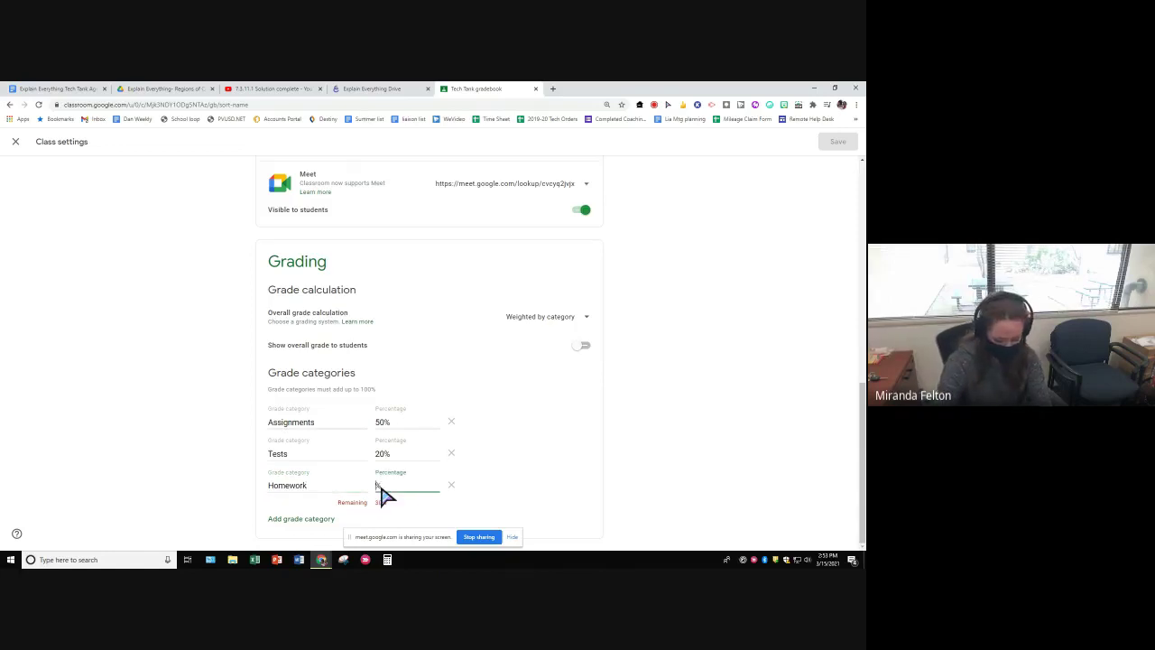
{"action": "type", "text": "30"}
{"action": "left_click", "coordinate": [573, 448]}
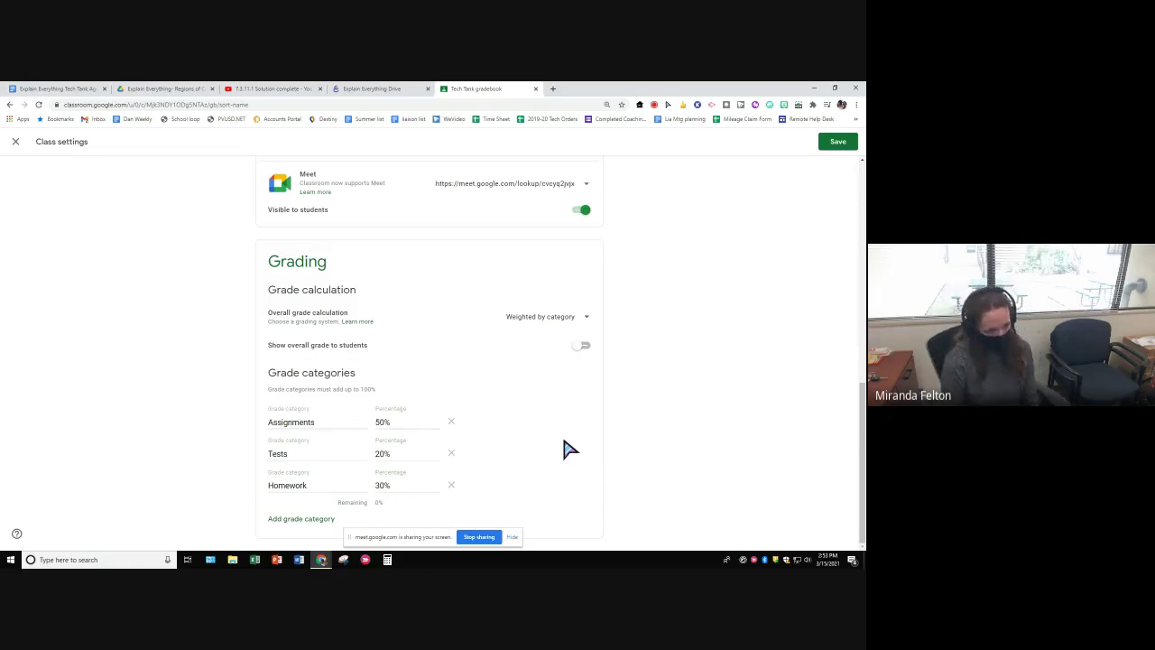
Remove the Homework and Assignments grade categories and rename the Tests category as Trimester 1
{"action": "left_click", "coordinate": [451, 484]}
{"action": "left_click", "coordinate": [451, 452]}
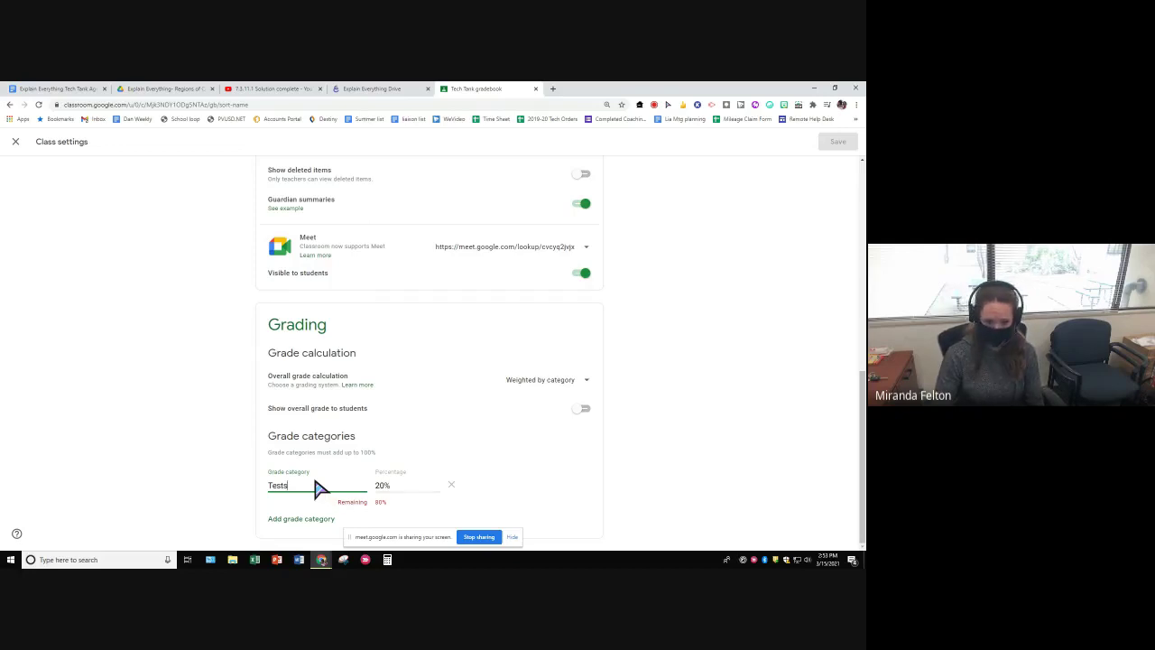
{"action": "left_click_drag", "start_coordinate": [317, 488], "coordinate": [265, 497]}
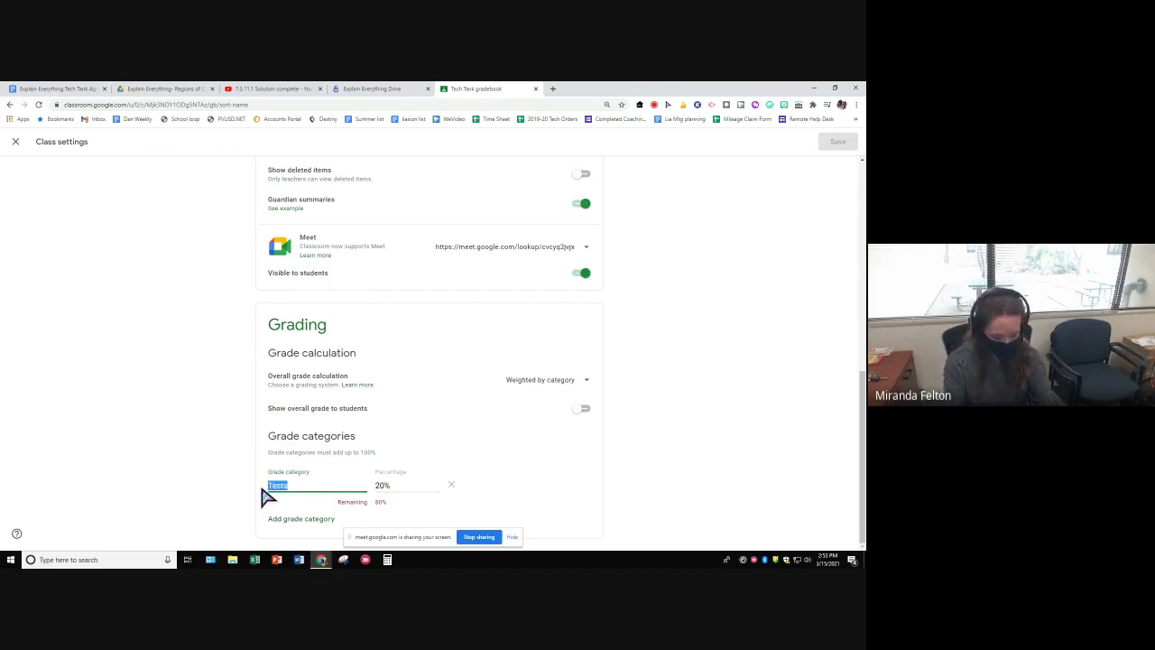
{"action": "type", "text": "TRevi"}
{"action": "key", "text": "BackSpace"}
{"action": "key", "text": "BackSpace"}
{"action": "key", "text": "BackSpace"}
{"action": "key", "text": "BackSpace"}
{"action": "key", "text": "BackSpace"}
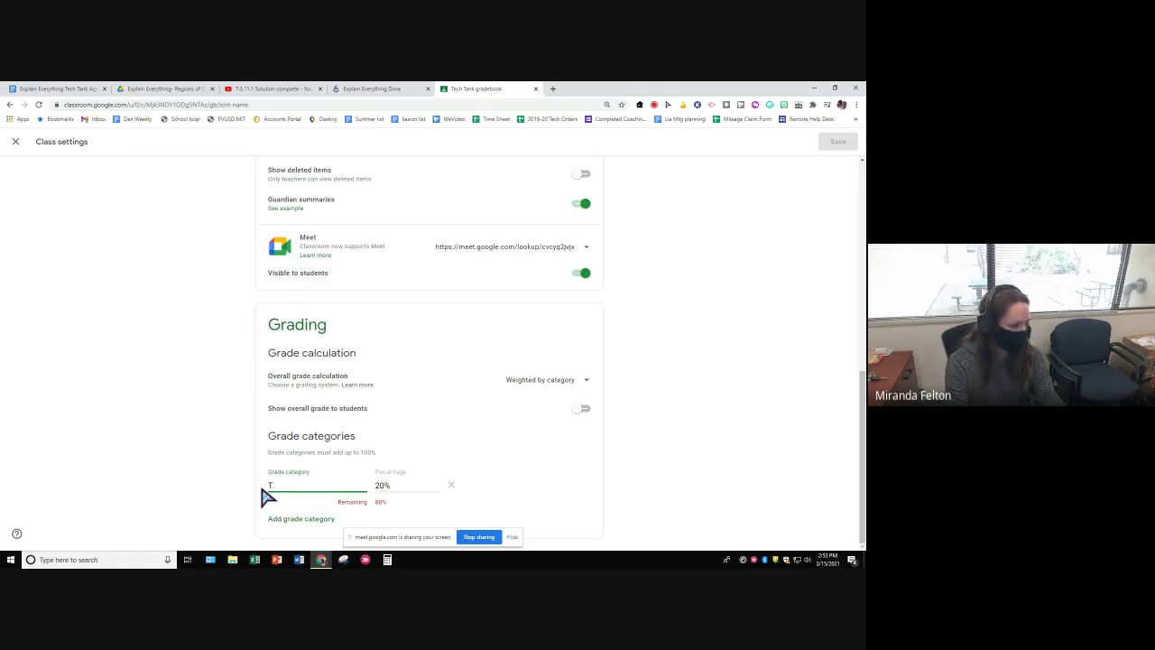
{"action": "type", "text": "Trimester"}
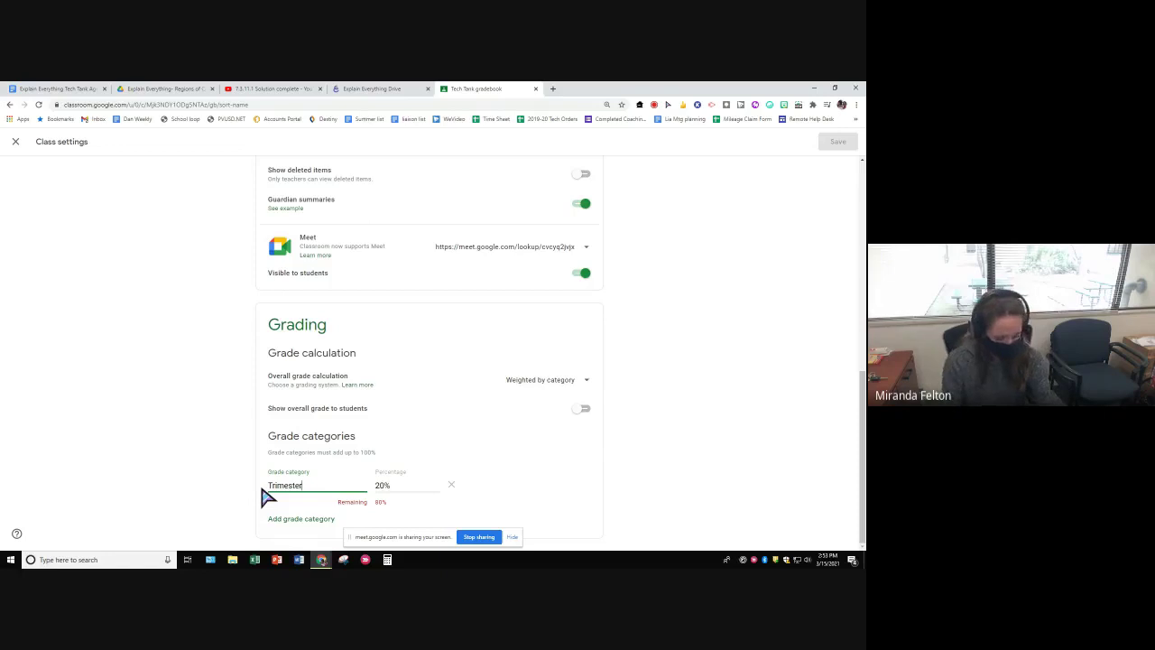
{"action": "type", "text": " 1"}
Add two more grade categories named Trimester 2 and Trimester 3
{"action": "left_click", "coordinate": [307, 519]}
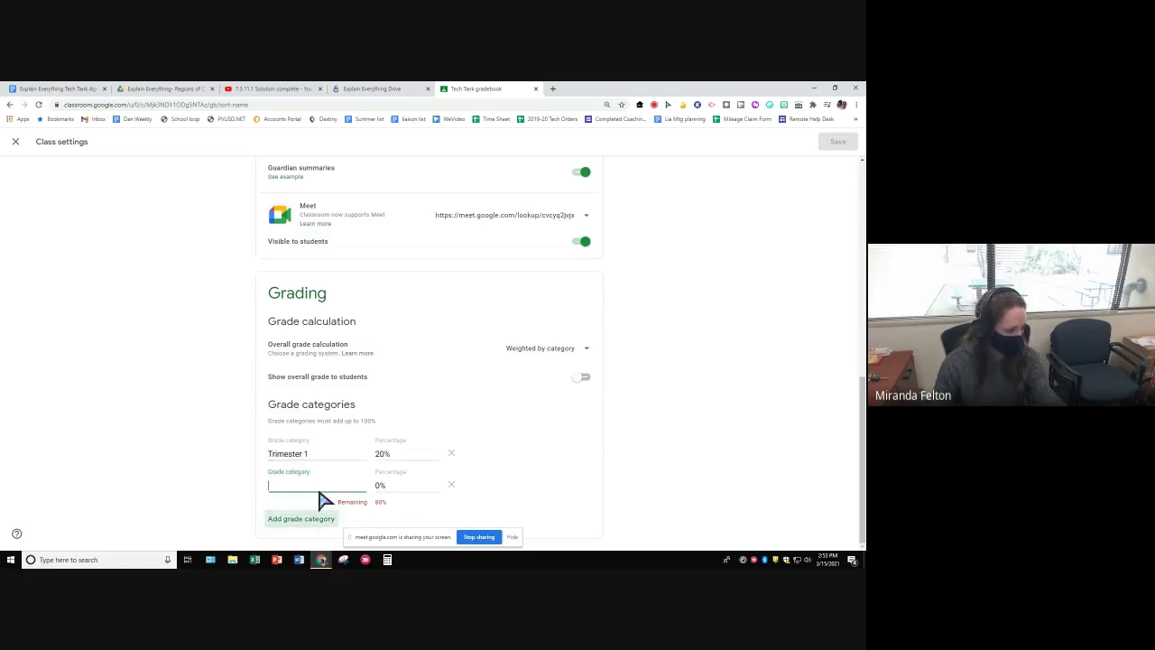
{"action": "type", "text": "Trimester"}
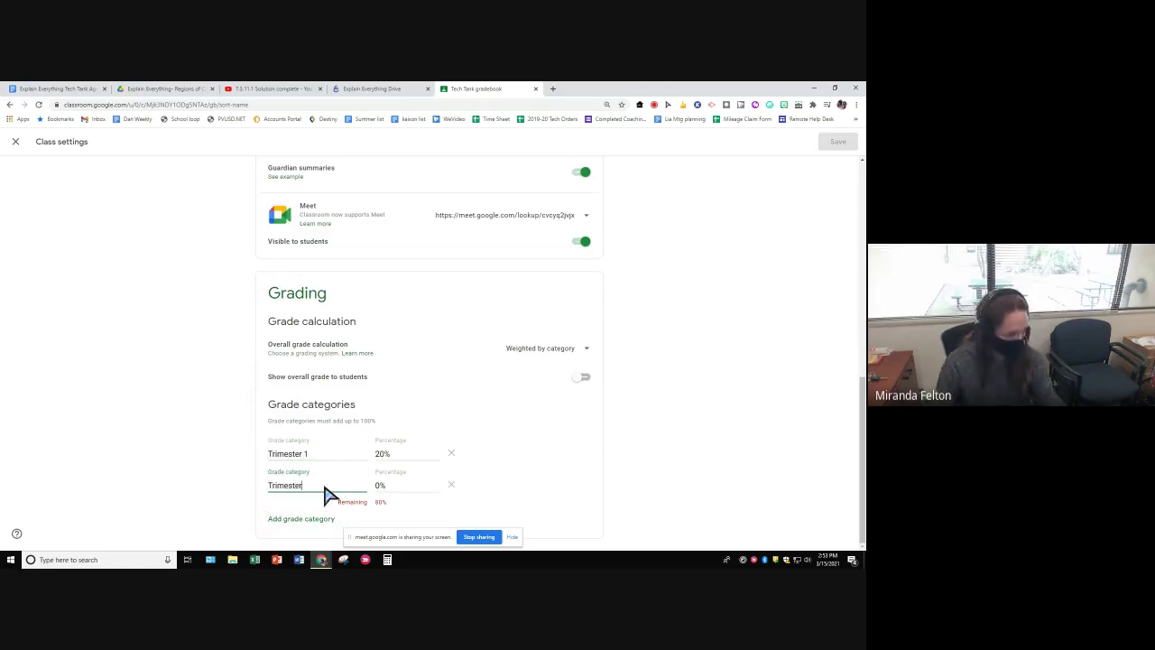
{"action": "type", "text": " 2"}
{"action": "left_click", "coordinate": [307, 519]}
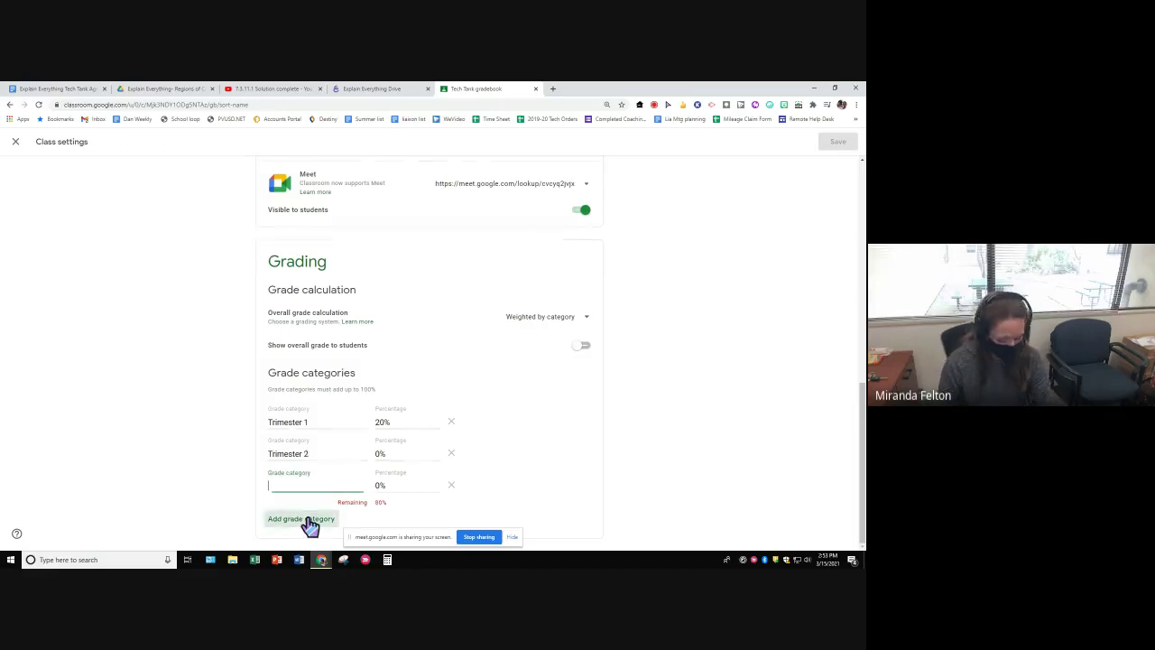
{"action": "type", "text": "Trimester"}
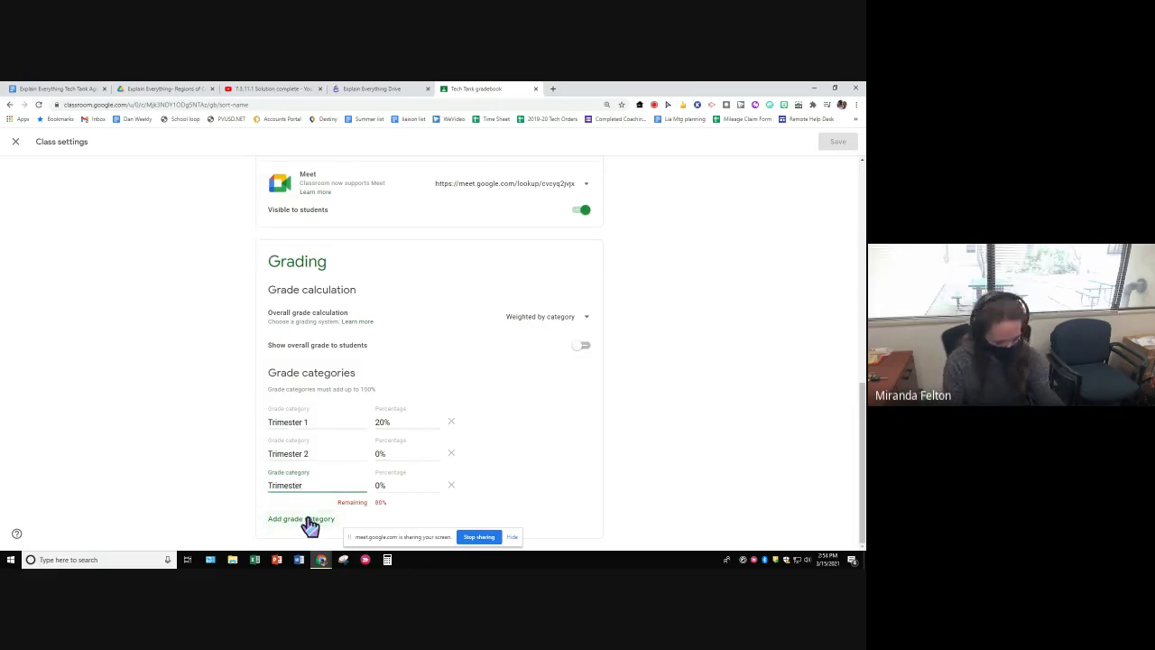
{"action": "type", "text": " 3"}
{"action": "left_click", "coordinate": [521, 407]}
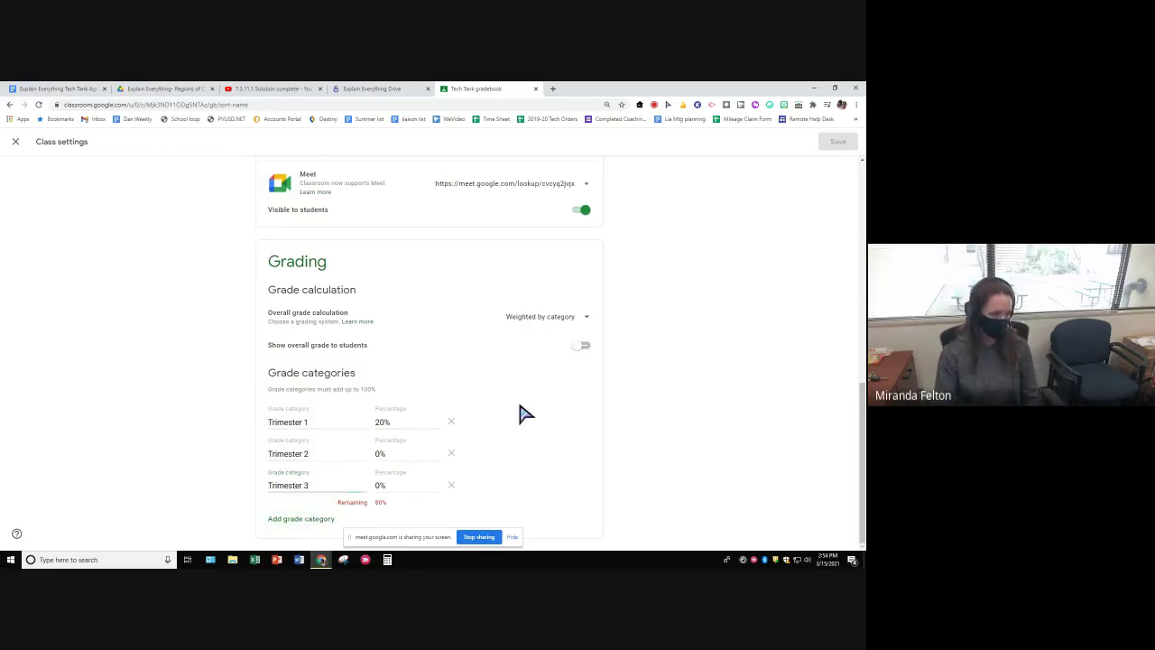
Set the Trimester 1 grade category's percentage to 100%
{"action": "double_click", "coordinate": [378, 423]}
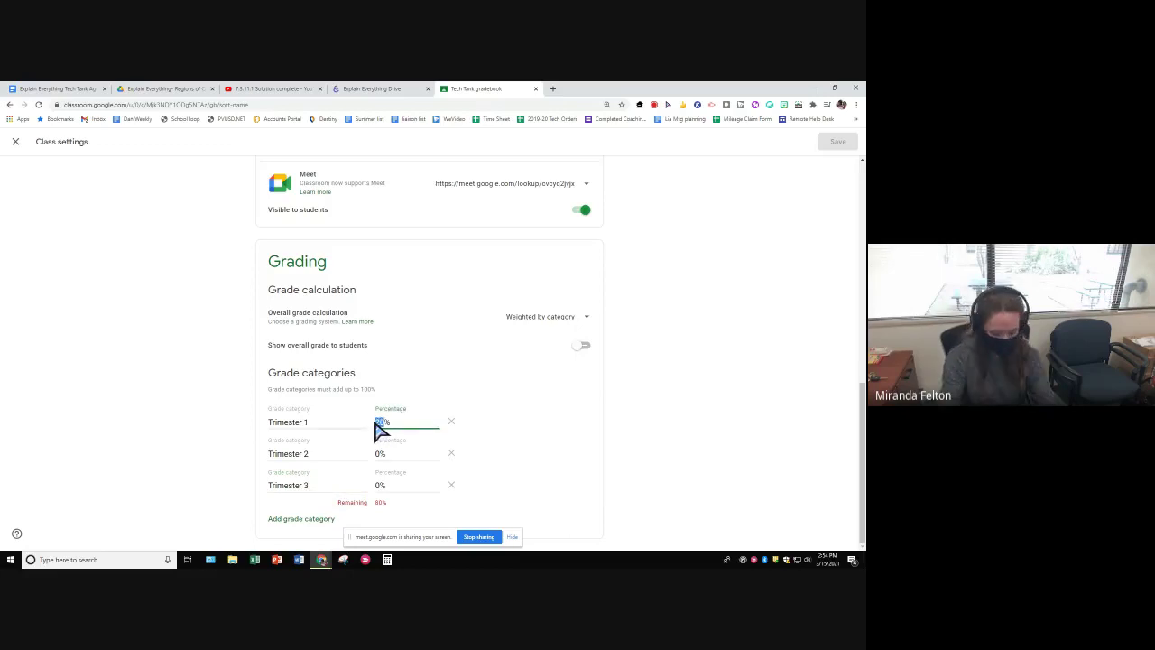
{"action": "type", "text": "100"}
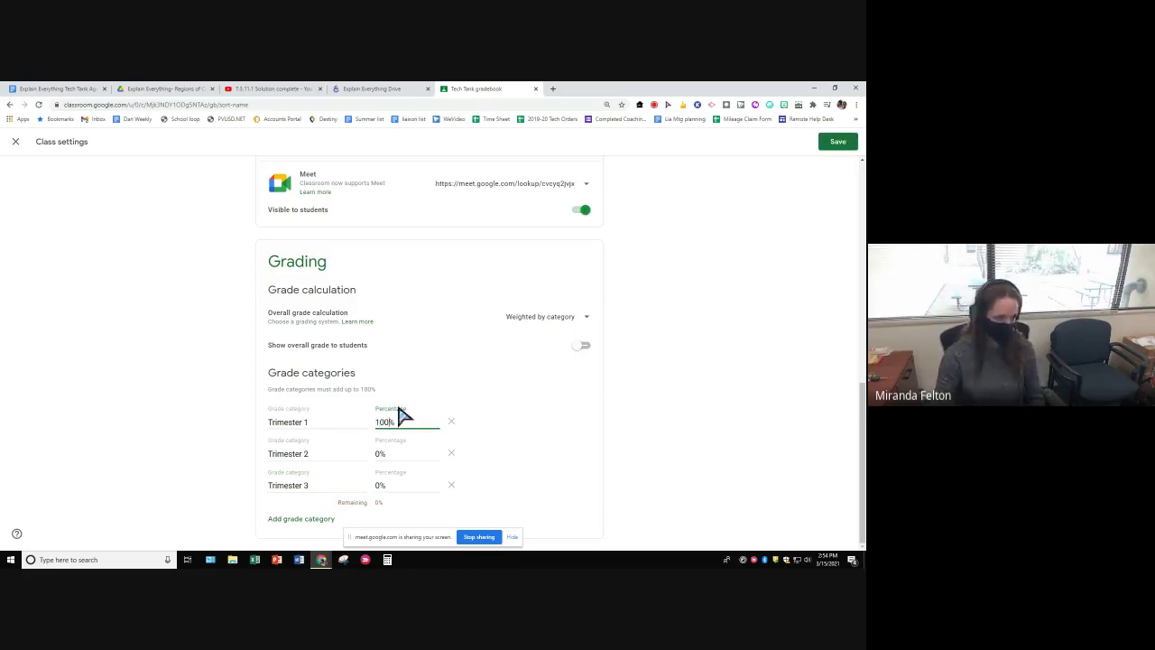
{"action": "left_click", "coordinate": [570, 399]}
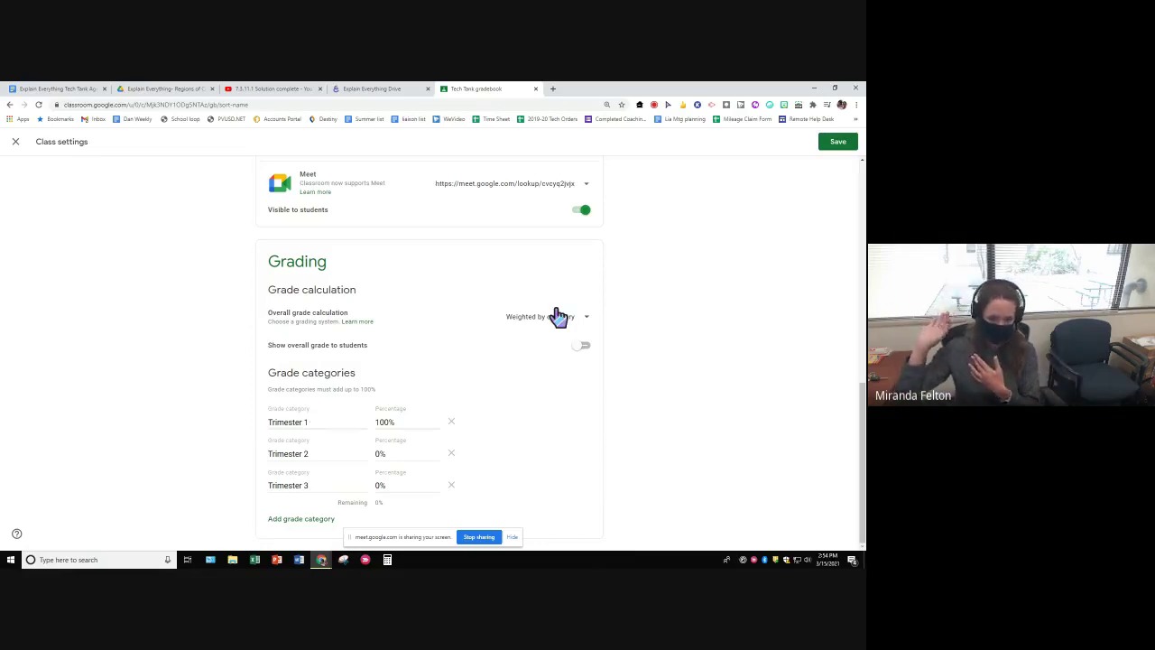
Move the 100% weight from Trimester 1 to Trimester 2 and discard the unsaved class settings
{"action": "left_click", "coordinate": [380, 453]}
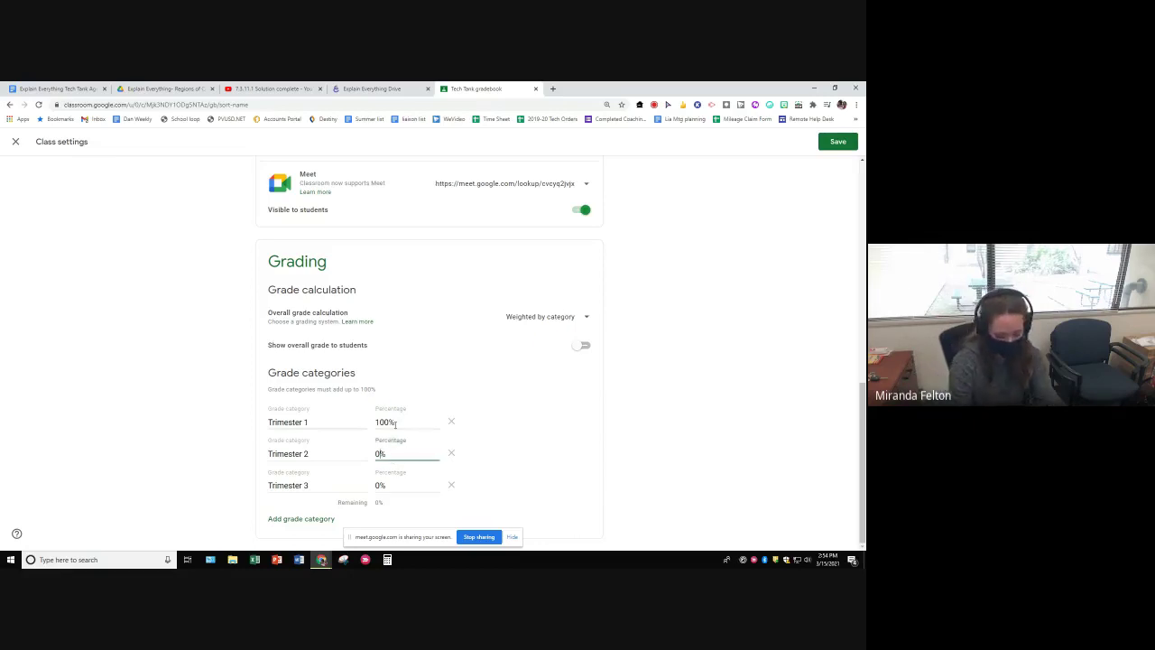
{"action": "key", "text": "BackSpace"}
{"action": "type", "text": "100"}
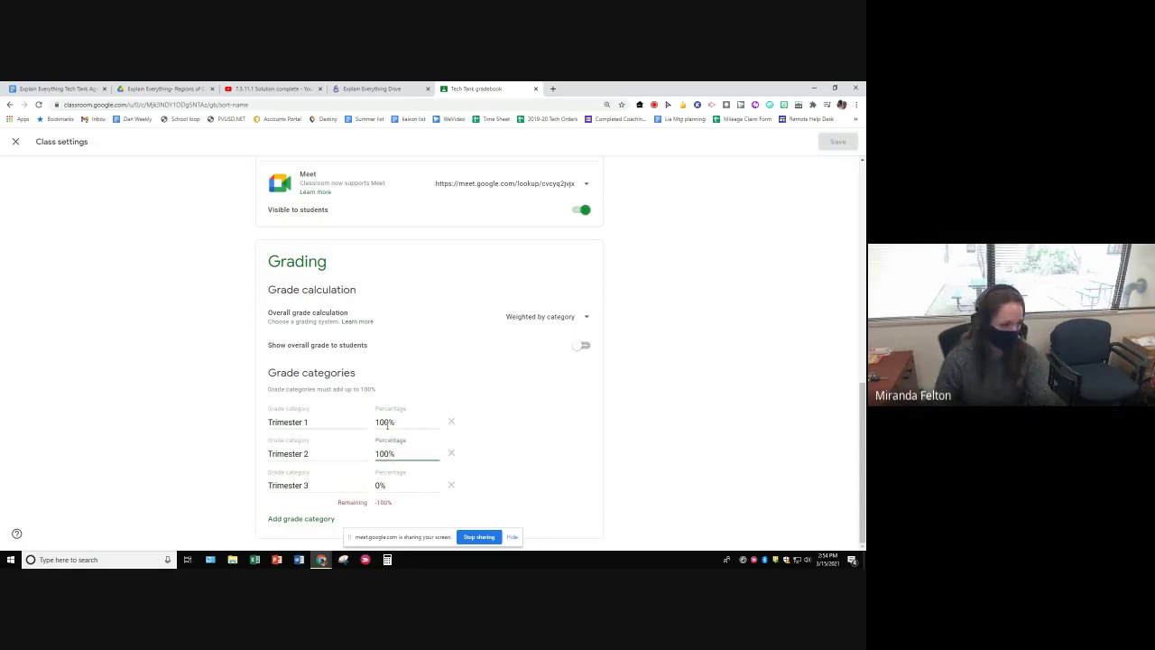
{"action": "left_click", "coordinate": [388, 421]}
{"action": "key", "text": "BackSpace"}
{"action": "key", "text": "BackSpace"}
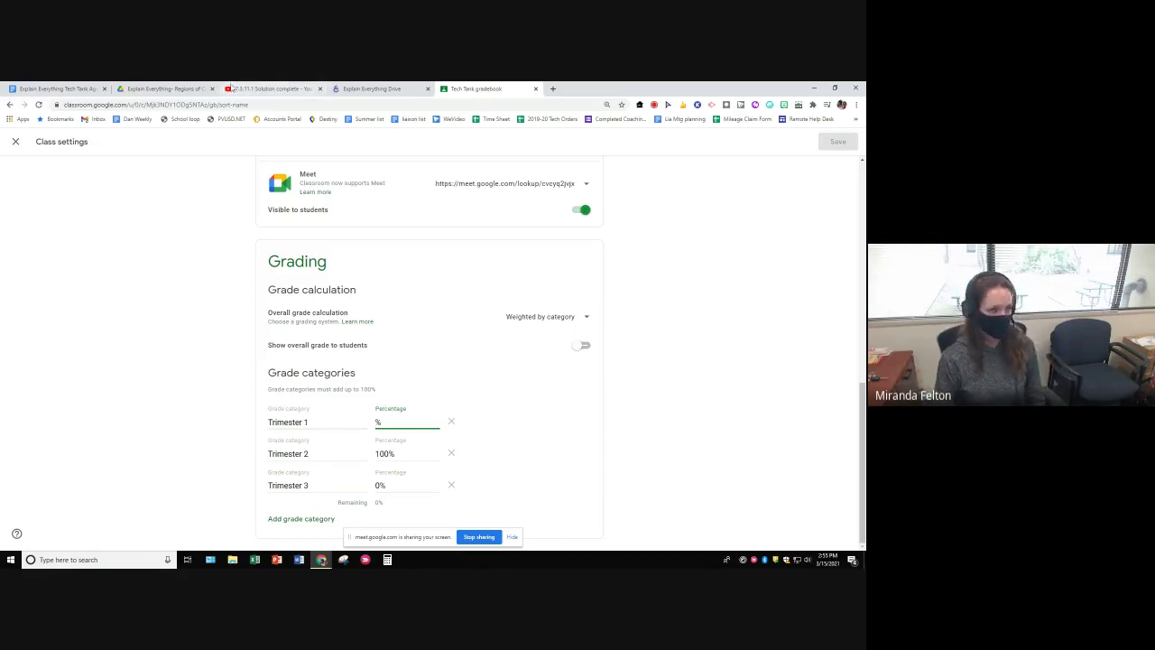
{"action": "left_click", "coordinate": [16, 142]}
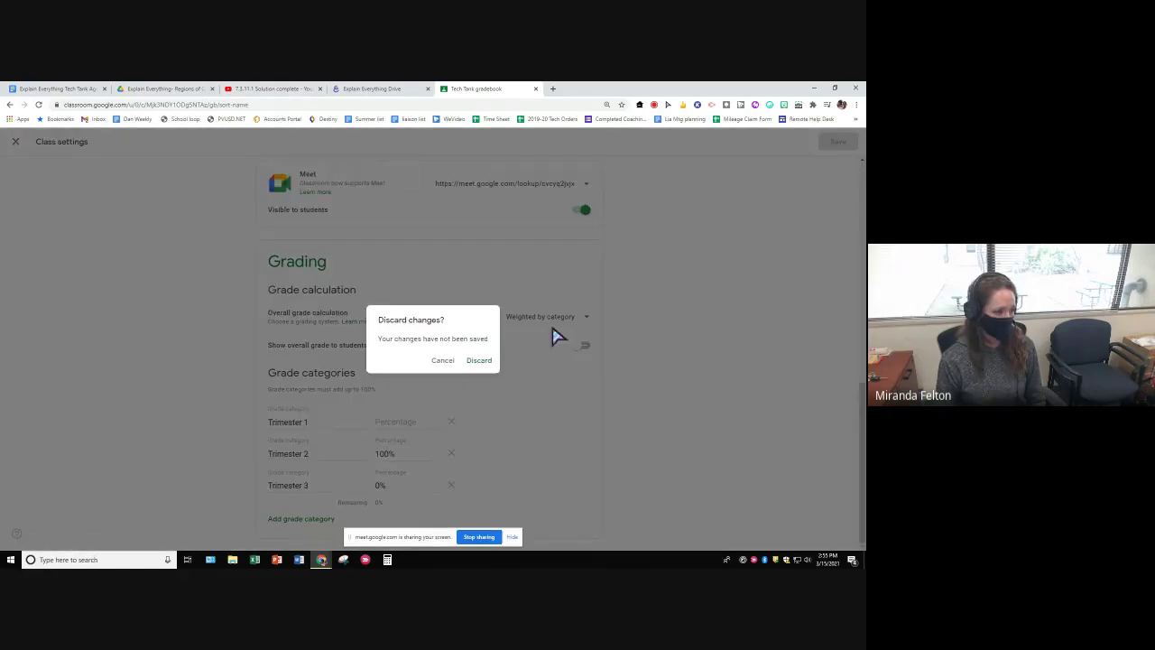
{"action": "left_click", "coordinate": [481, 361]}
Open the test3 assignment from the class's classwork for editing, review its options and close it without saving
{"action": "left_click", "coordinate": [407, 144]}
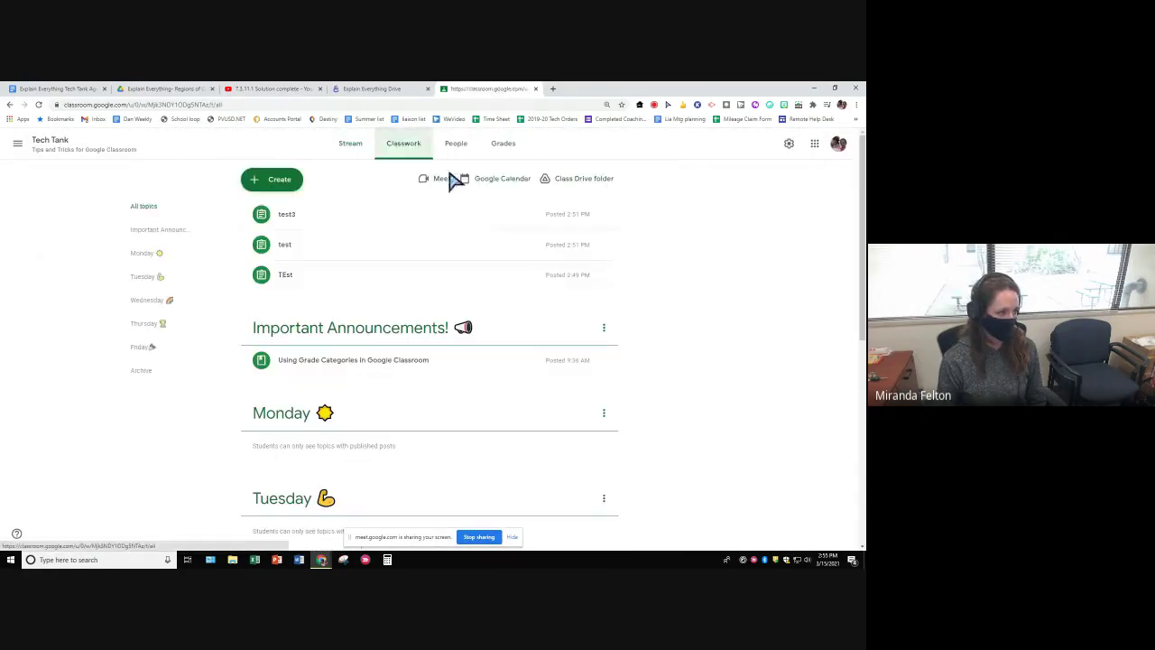
{"action": "left_click", "coordinate": [294, 217]}
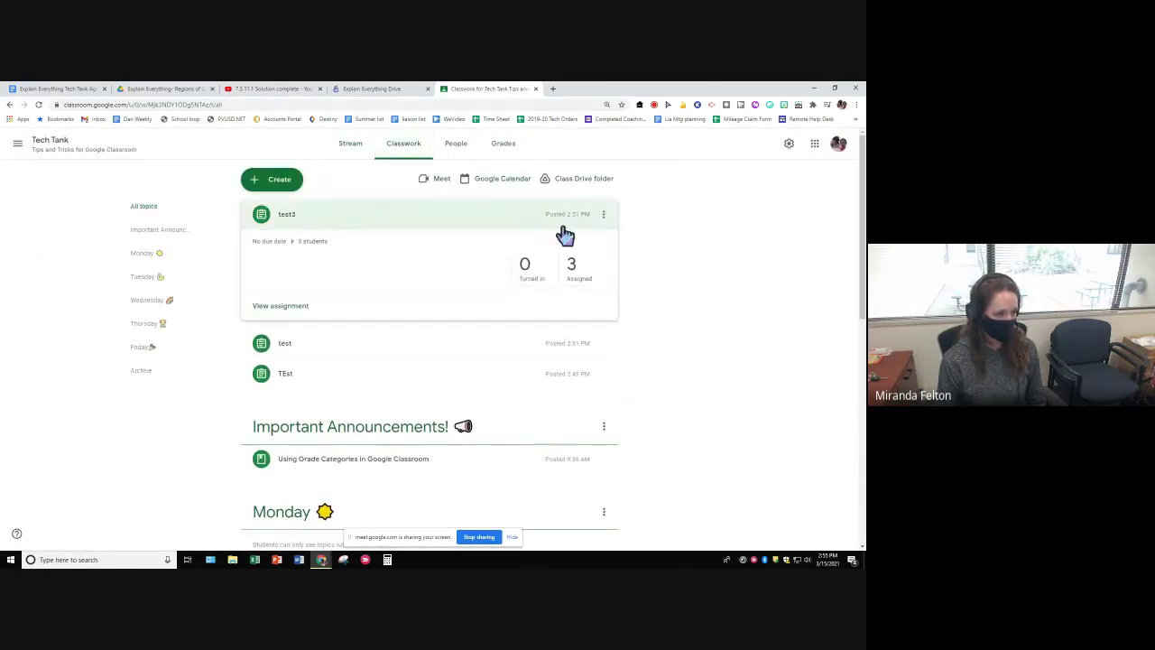
{"action": "left_click", "coordinate": [603, 217]}
{"action": "left_click", "coordinate": [595, 238]}
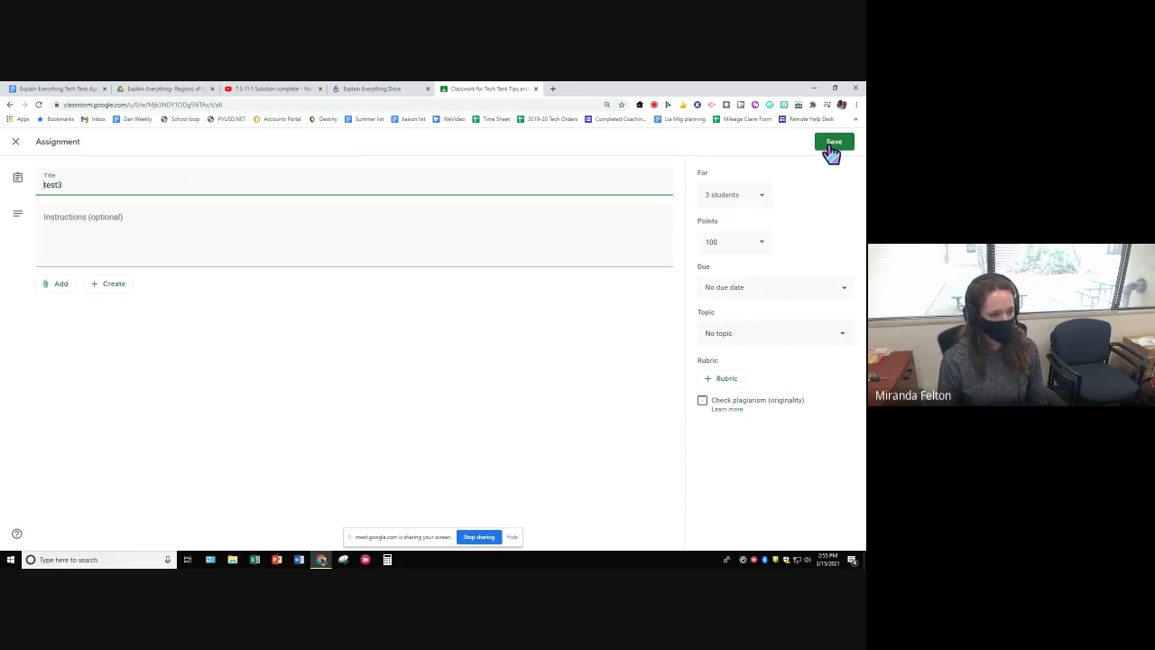
{"action": "left_click", "coordinate": [17, 144]}
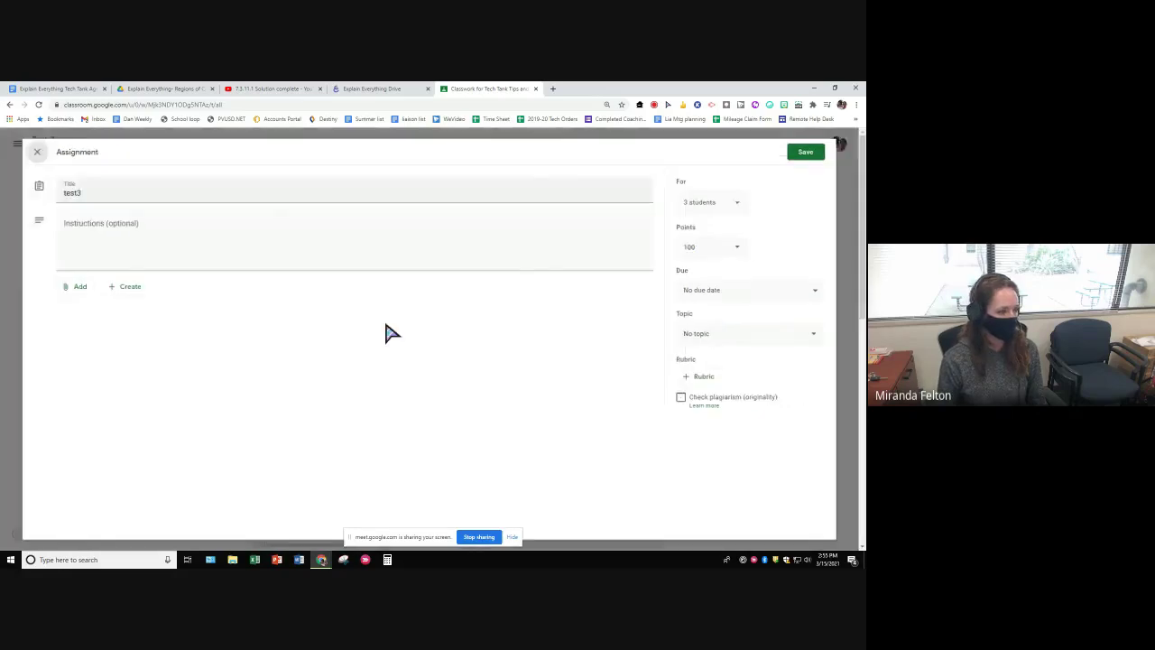
Add a grade category named Trimester 1 in the class settings and save the settings
{"action": "left_click", "coordinate": [788, 143]}
{"action": "scroll", "coordinate": [505, 368], "scroll_direction": "down", "scroll_amount": 5}
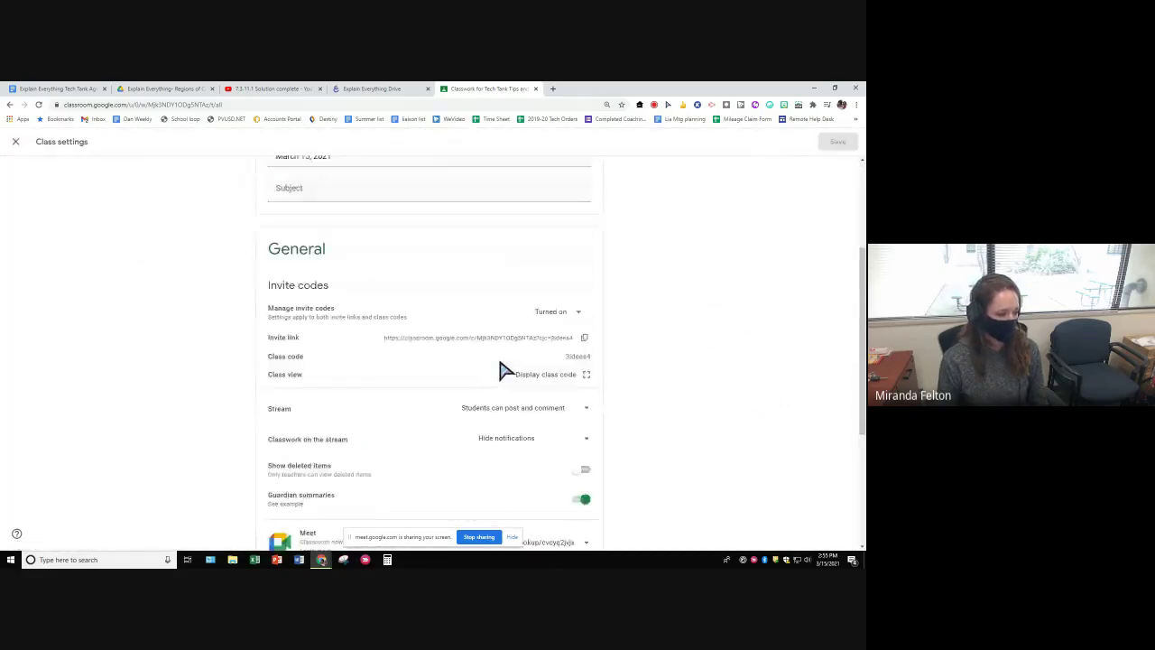
{"action": "left_click", "coordinate": [298, 521]}
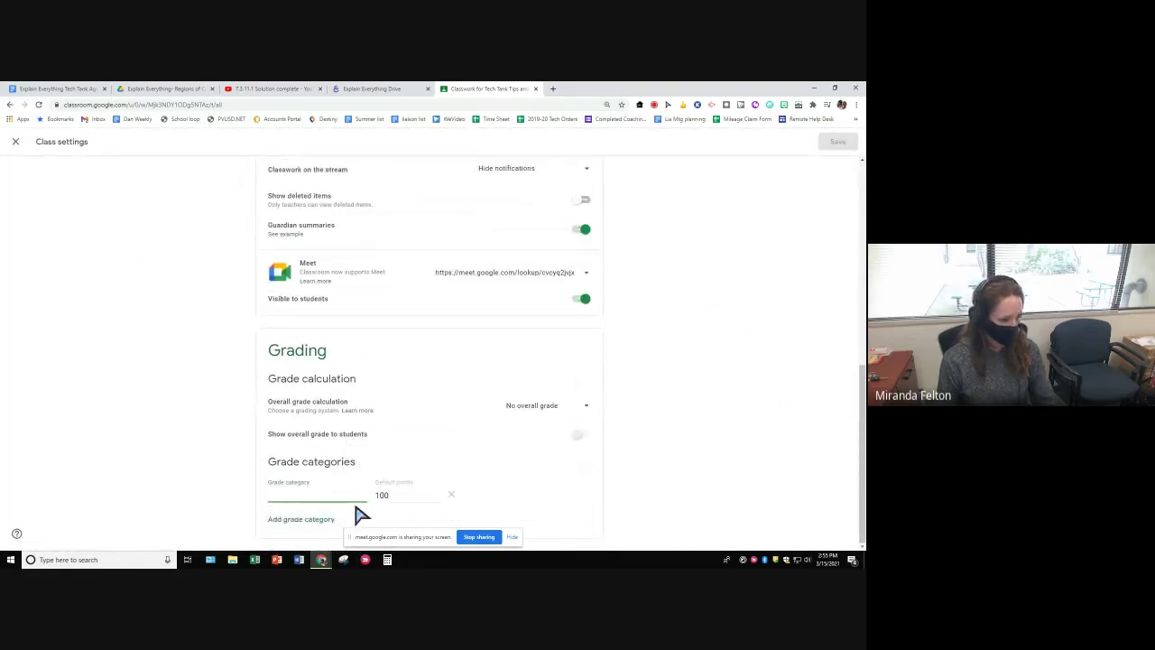
{"action": "type", "text": "Trimesters"}
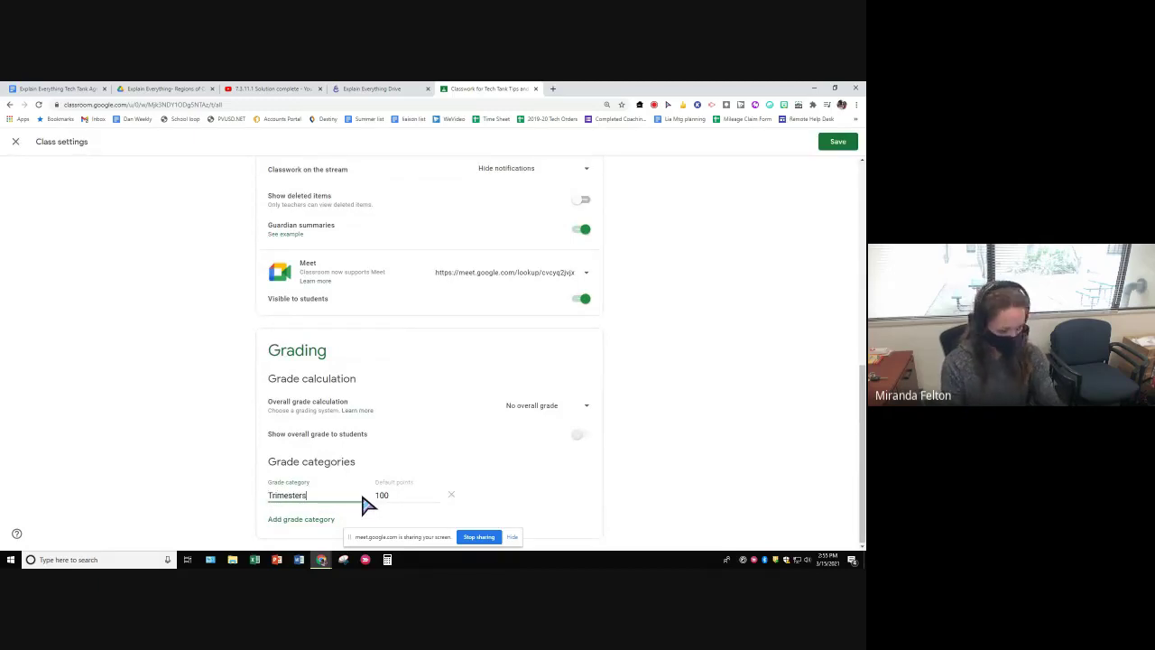
{"action": "key", "text": "BackSpace"}
{"action": "type", "text": "1"}
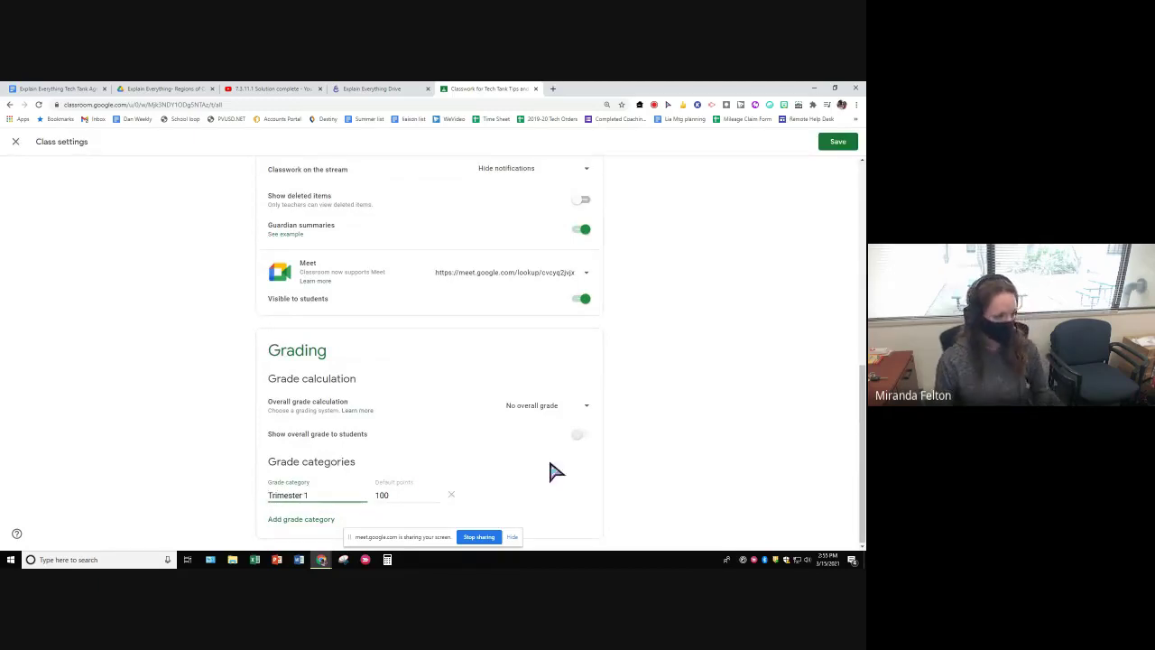
{"action": "left_click", "coordinate": [534, 485]}
{"action": "left_click", "coordinate": [835, 146]}
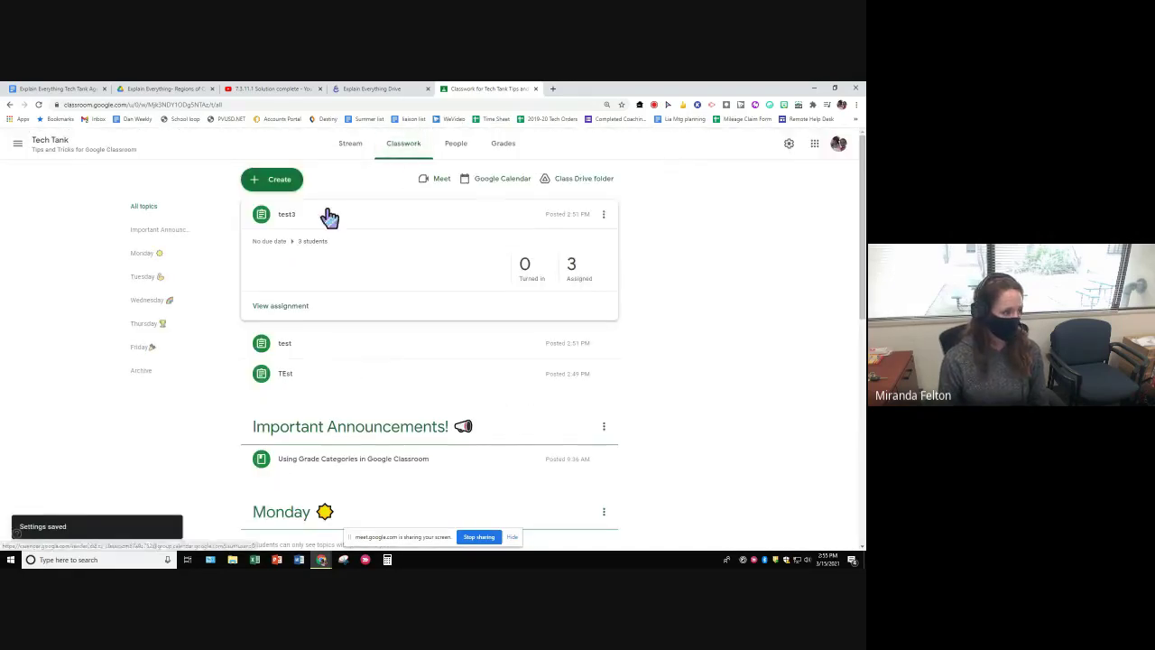
Edit the test3 assignment to use the Trimester 1 grade category and save it
{"action": "left_click", "coordinate": [601, 217]}
{"action": "left_click", "coordinate": [586, 236]}
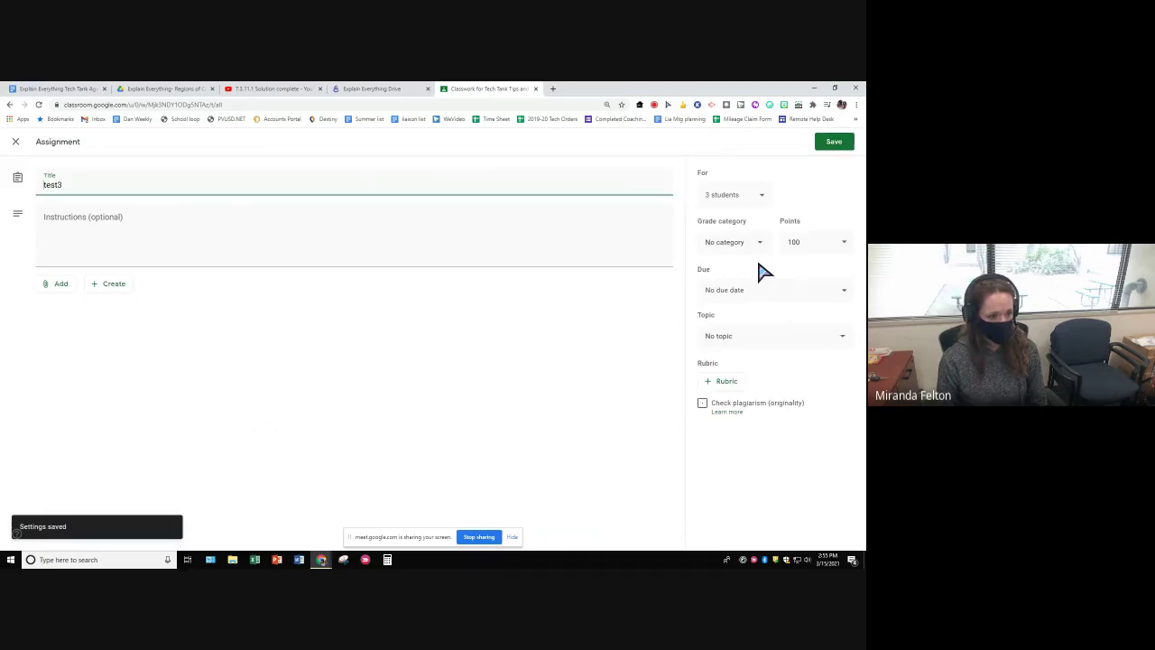
{"action": "left_click", "coordinate": [759, 256]}
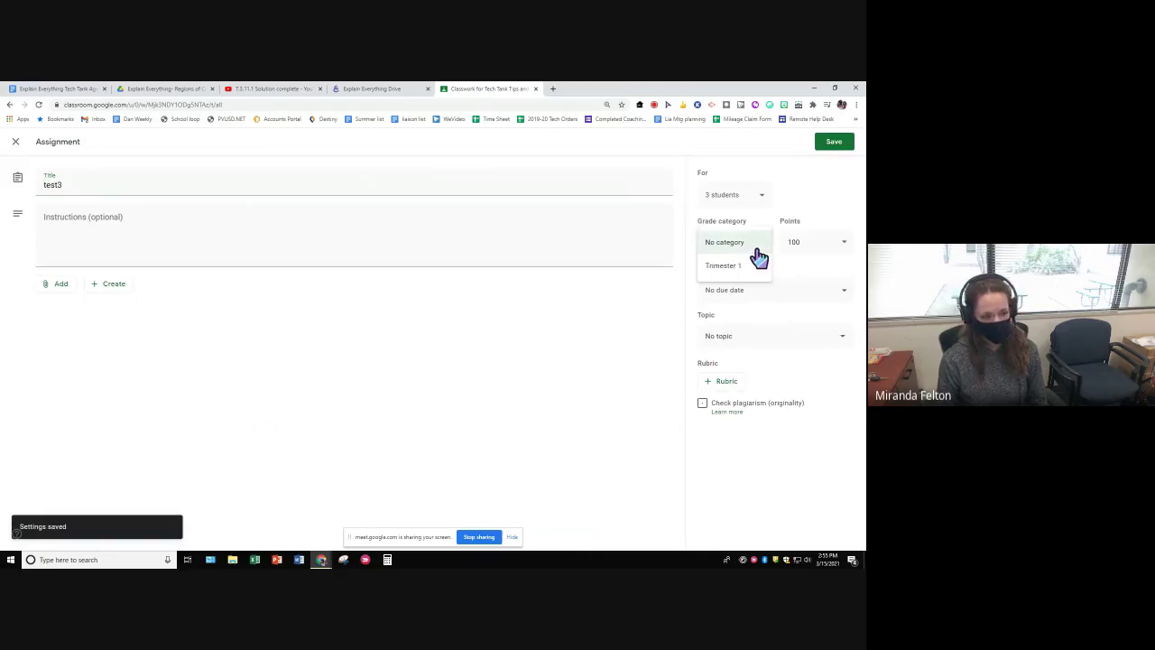
{"action": "left_click", "coordinate": [756, 269]}
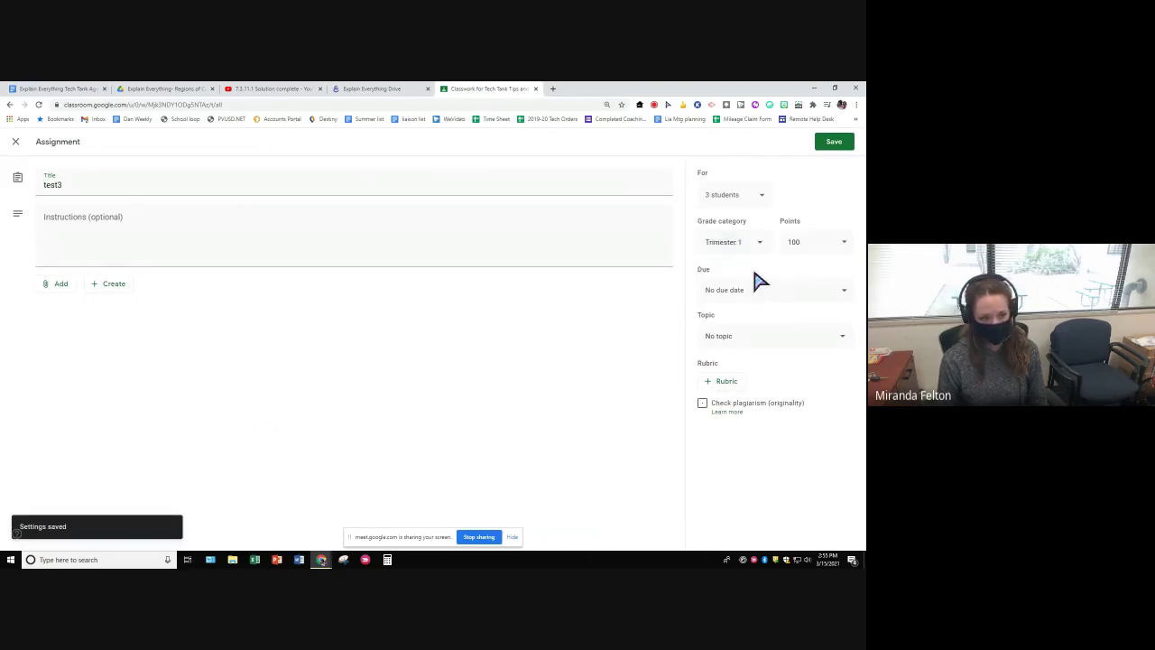
{"action": "left_click", "coordinate": [829, 149]}
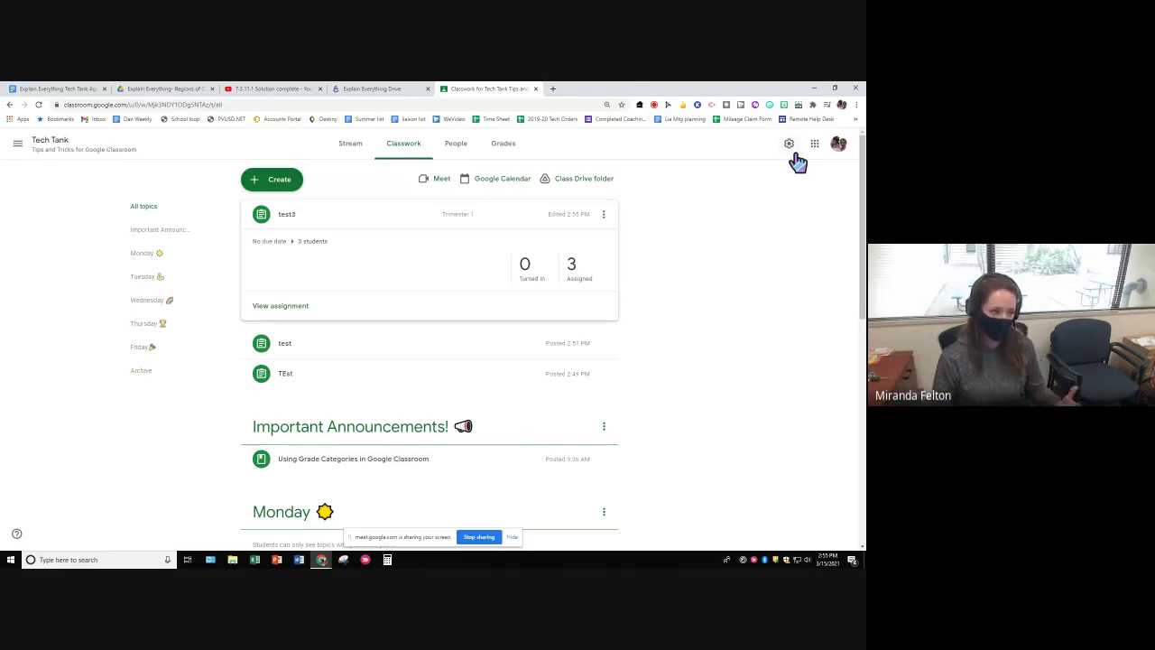
View the class gradebook, look briefly at the class details in the class settings and close them
{"action": "left_click", "coordinate": [505, 150]}
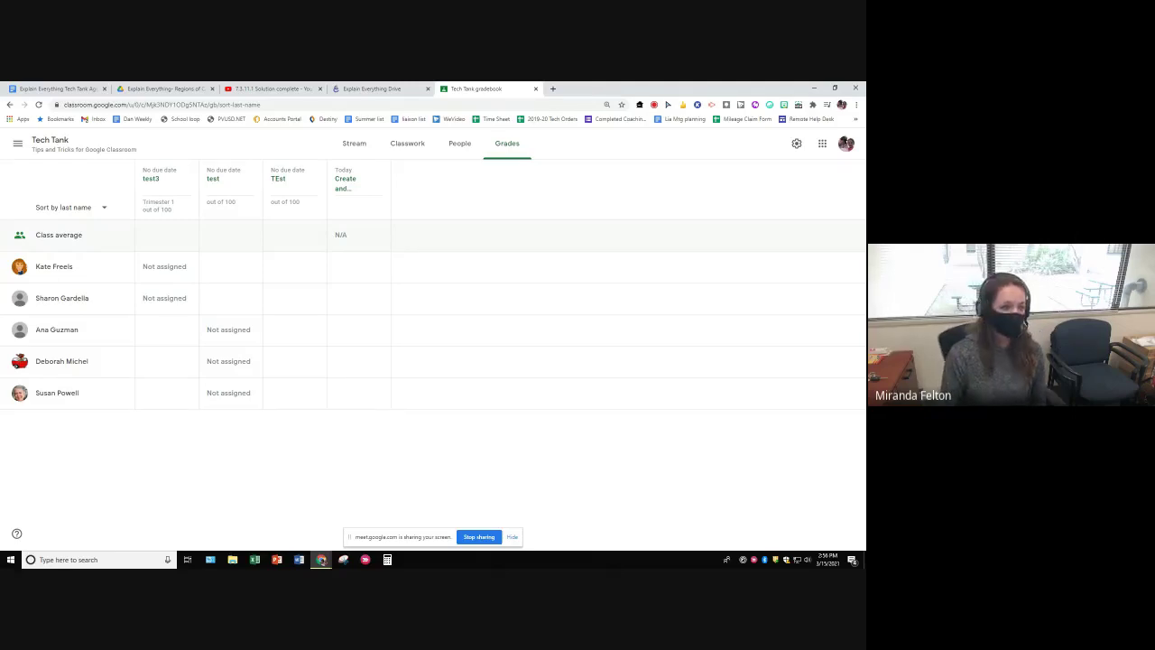
{"action": "left_click", "coordinate": [795, 145]}
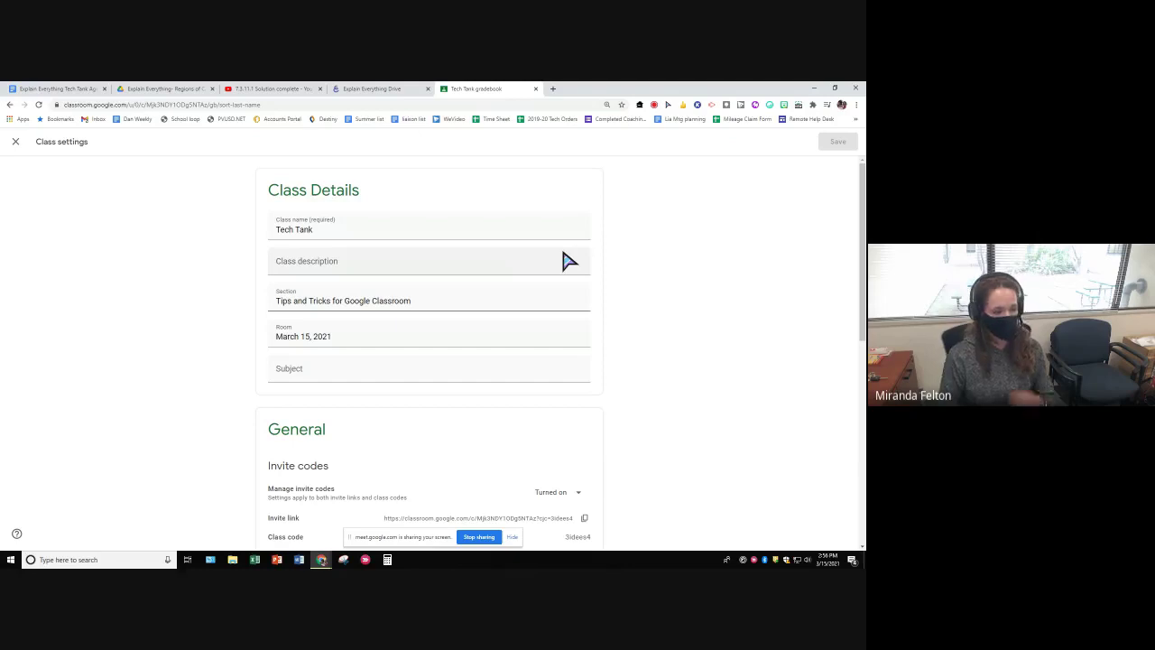
{"action": "scroll", "coordinate": [686, 245], "scroll_direction": "down", "scroll_amount": 1}
{"action": "scroll", "coordinate": [685, 244], "scroll_direction": "up", "scroll_amount": 1}
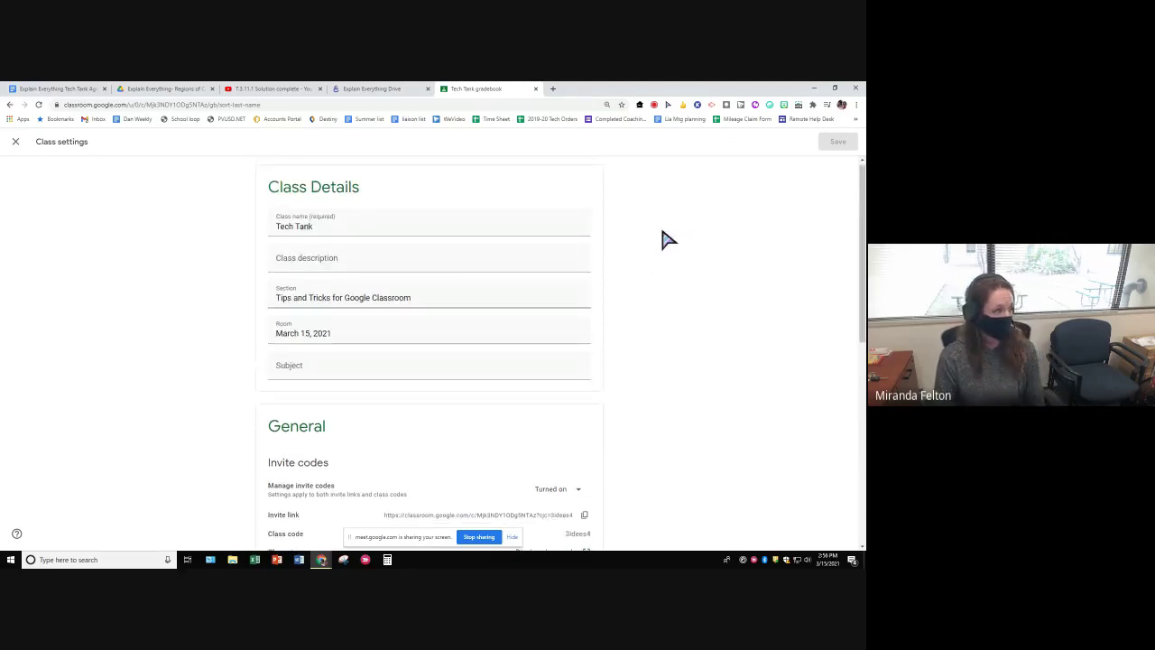
{"action": "left_click", "coordinate": [16, 141]}
Set the Stream permission in the class settings to Only teachers can post or comment
{"action": "left_click", "coordinate": [801, 146]}
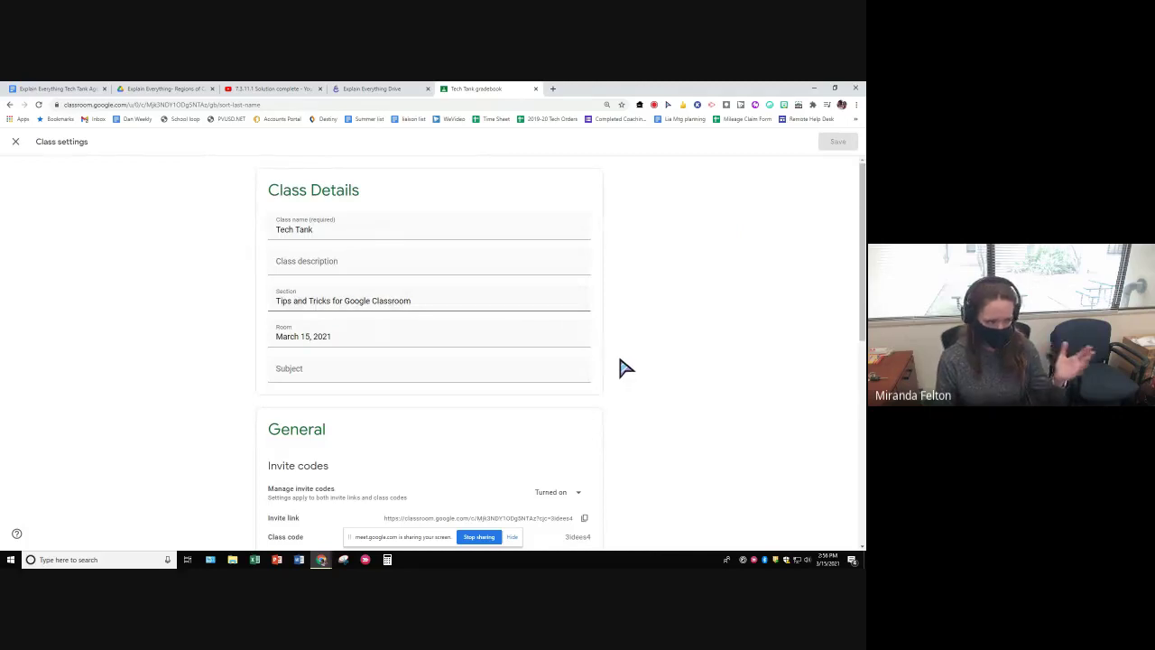
{"action": "scroll", "coordinate": [626, 368], "scroll_direction": "down", "scroll_amount": 1}
{"action": "scroll", "coordinate": [627, 367], "scroll_direction": "down", "scroll_amount": 3}
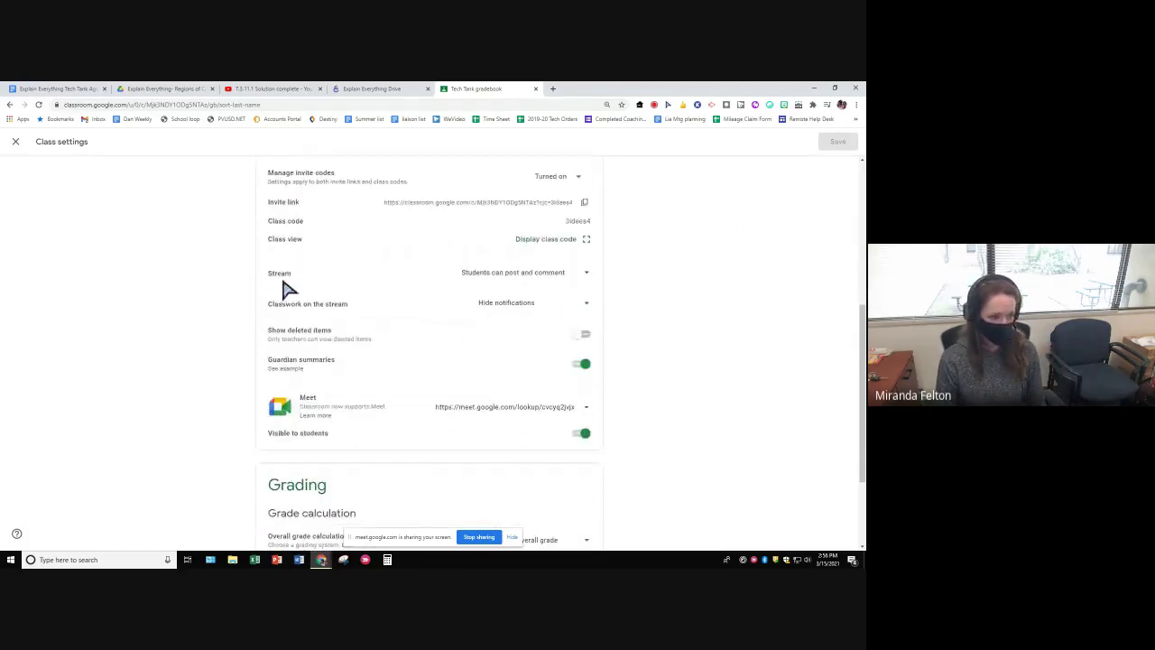
{"action": "left_click", "coordinate": [585, 274]}
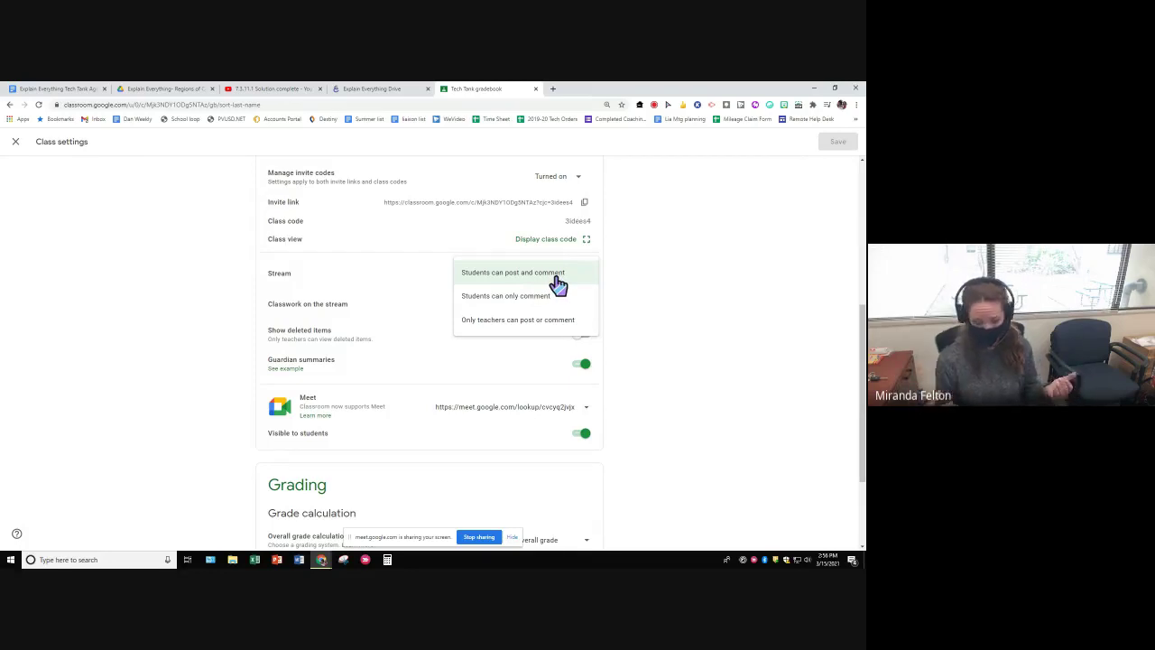
{"action": "left_click", "coordinate": [499, 326]}
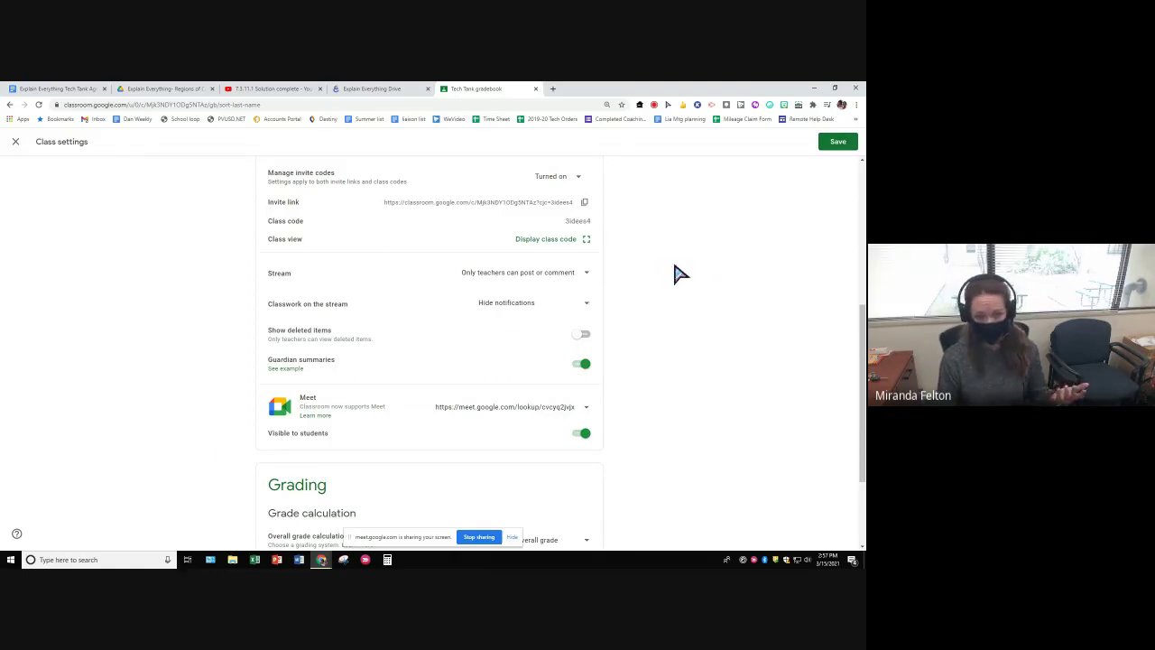
Switch the Stream permission to Students can only comment and back to Only teachers can post or comment
{"action": "left_click", "coordinate": [582, 274]}
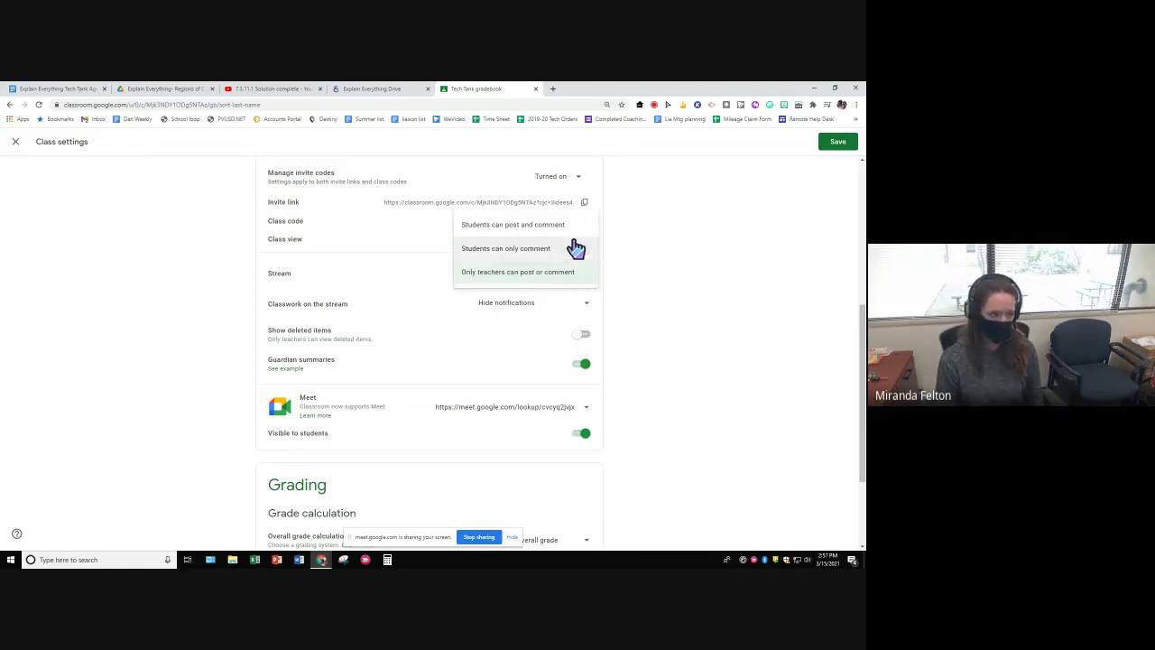
{"action": "left_click", "coordinate": [564, 250]}
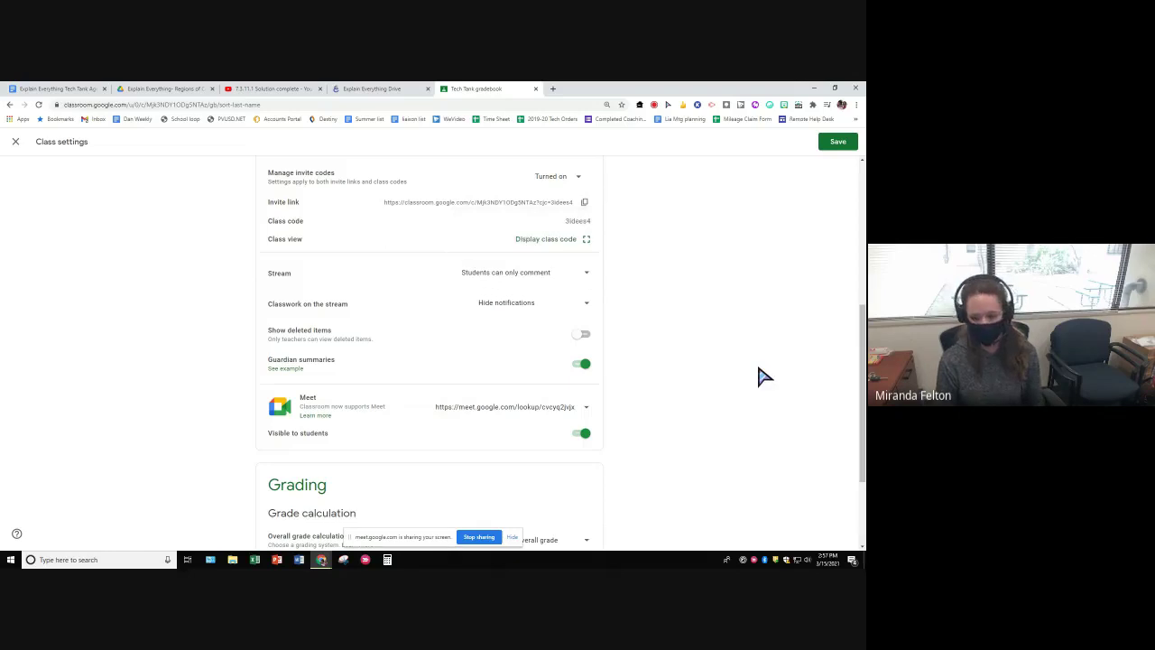
{"action": "left_click", "coordinate": [587, 281]}
{"action": "left_click", "coordinate": [575, 301]}
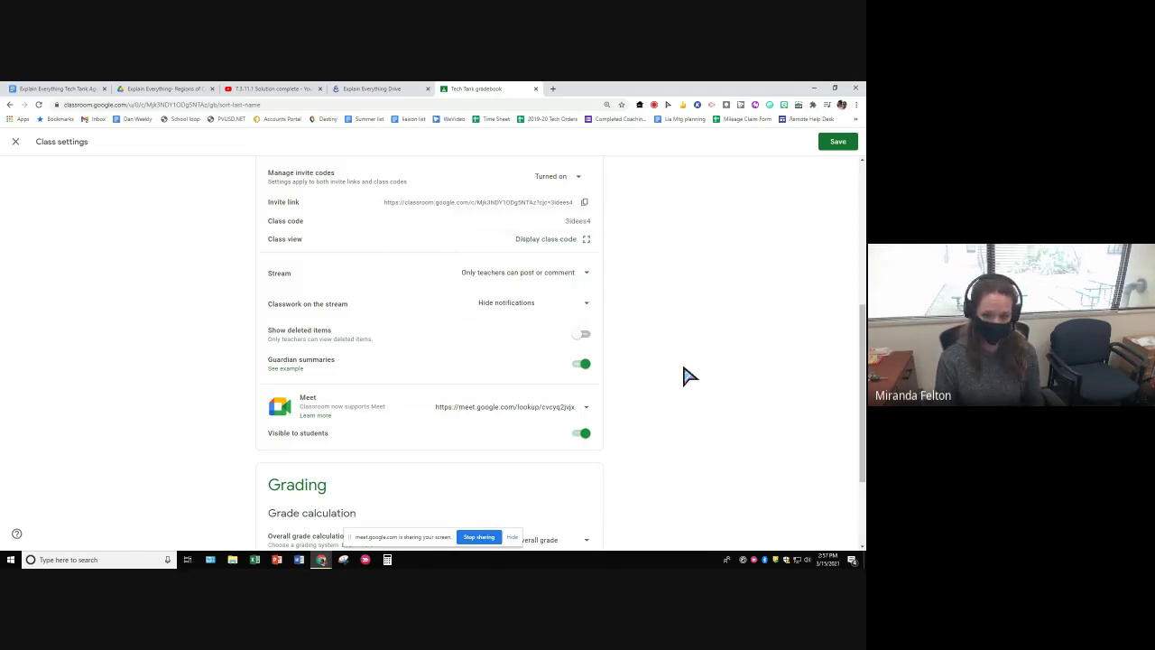
Turn on Show deleted items for the class stream and save the class settings
{"action": "scroll", "coordinate": [677, 352], "scroll_direction": "down", "scroll_amount": 3}
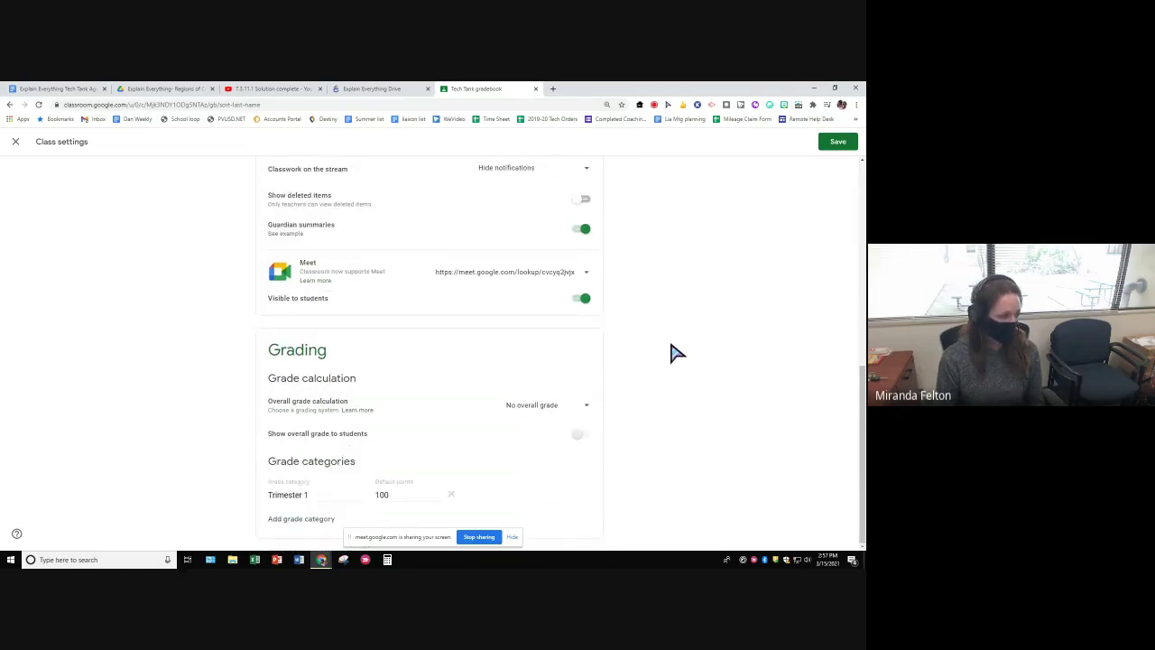
{"action": "scroll", "coordinate": [676, 351], "scroll_direction": "up", "scroll_amount": 3}
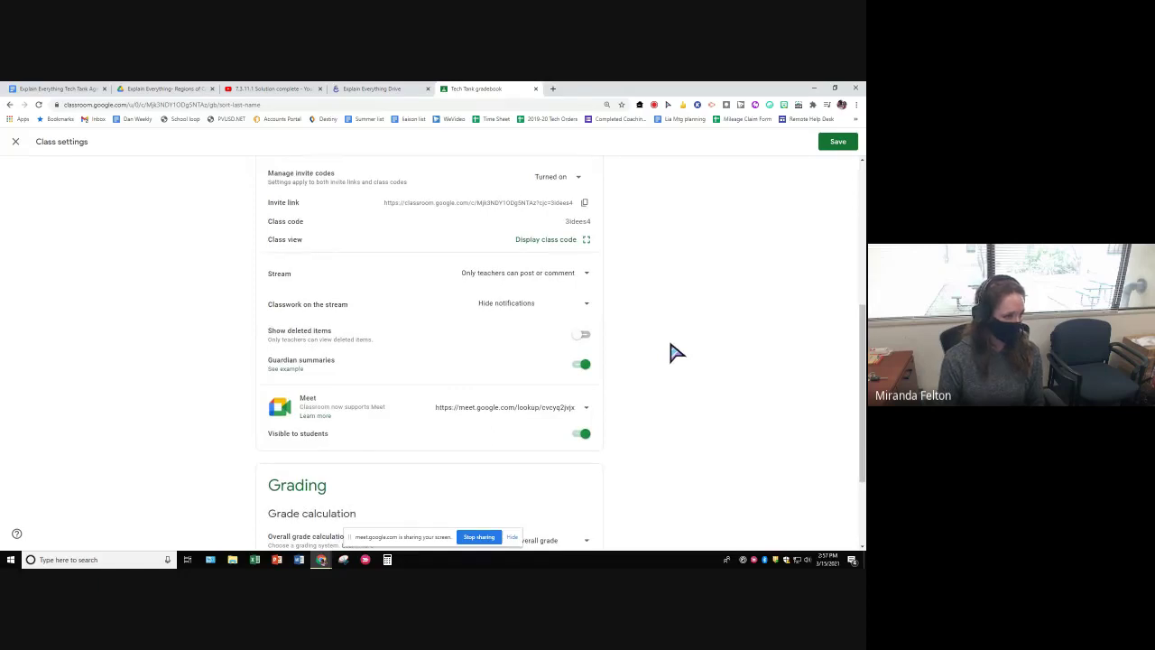
{"action": "scroll", "coordinate": [677, 352], "scroll_direction": "down", "scroll_amount": 1}
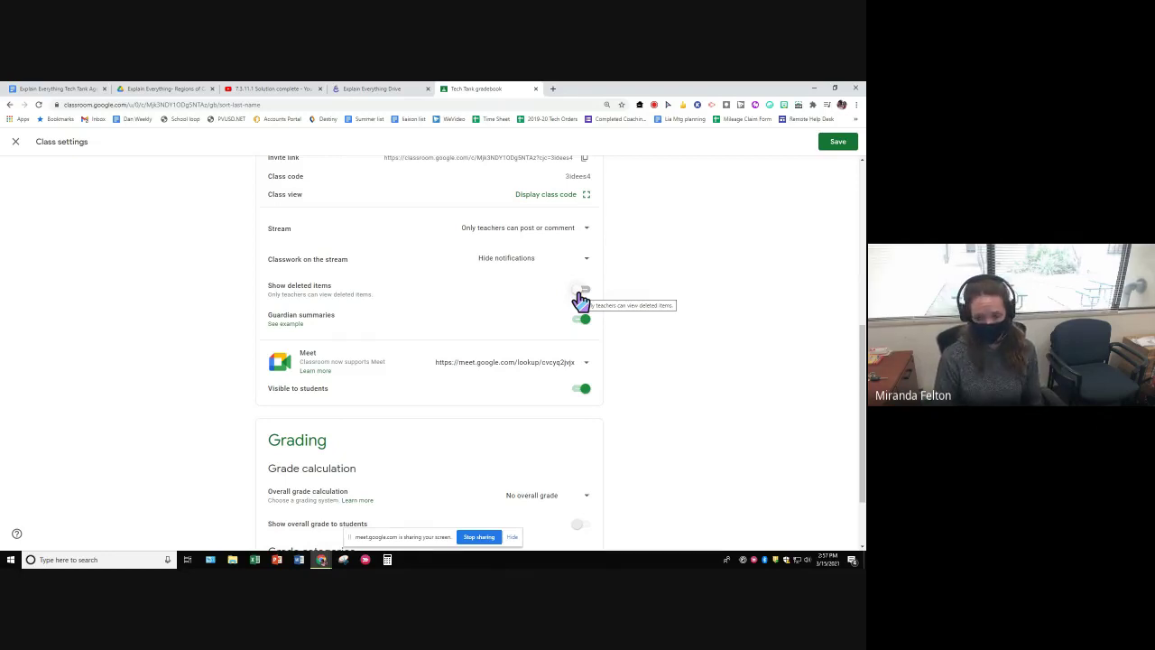
{"action": "left_click", "coordinate": [581, 293]}
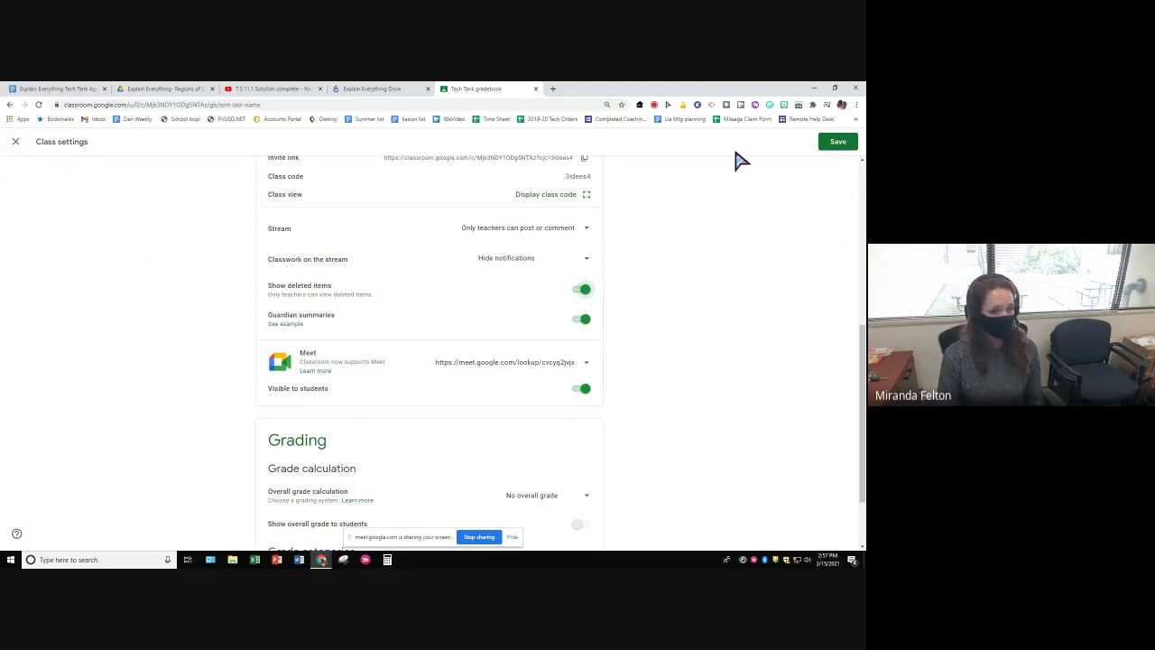
{"action": "left_click", "coordinate": [827, 154]}
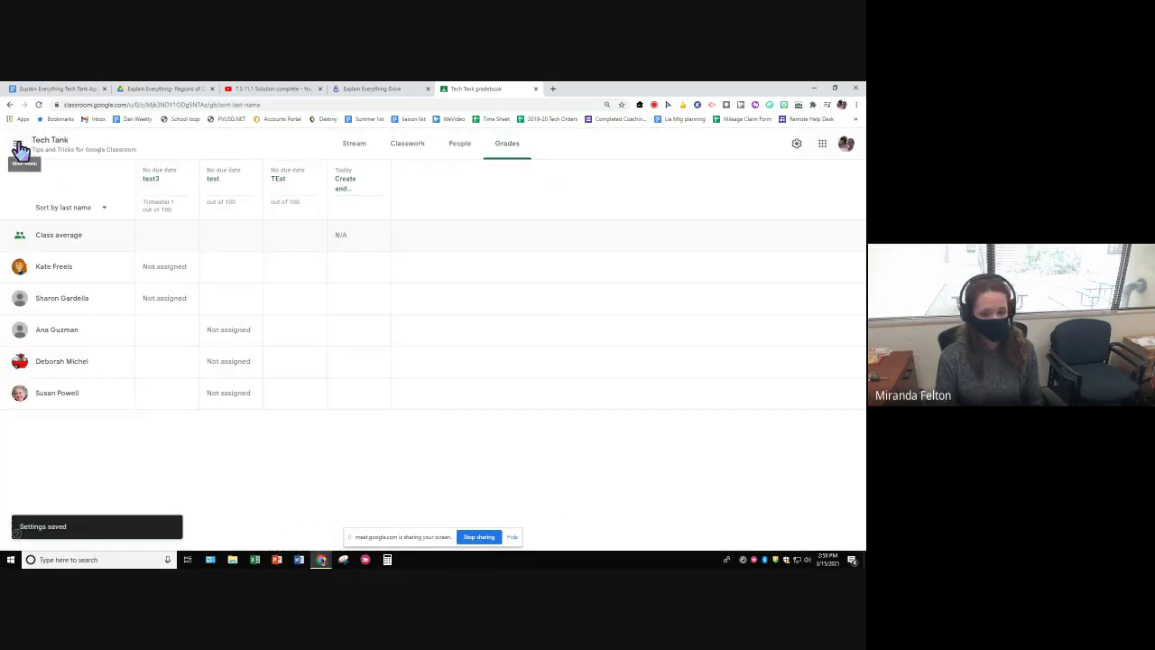
Open the general Classroom settings for the account, below the list of classes and archived classes
{"action": "left_click", "coordinate": [20, 149]}
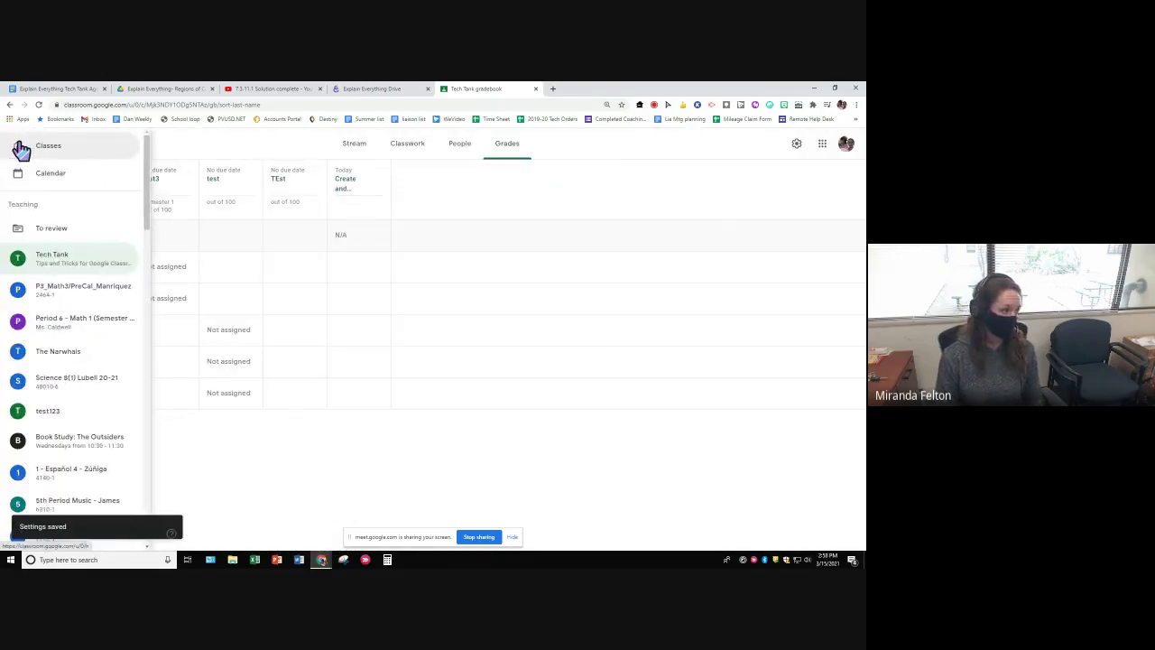
{"action": "scroll", "coordinate": [27, 185], "scroll_direction": "down", "scroll_amount": 5}
{"action": "scroll", "coordinate": [34, 188], "scroll_direction": "down", "scroll_amount": 15}
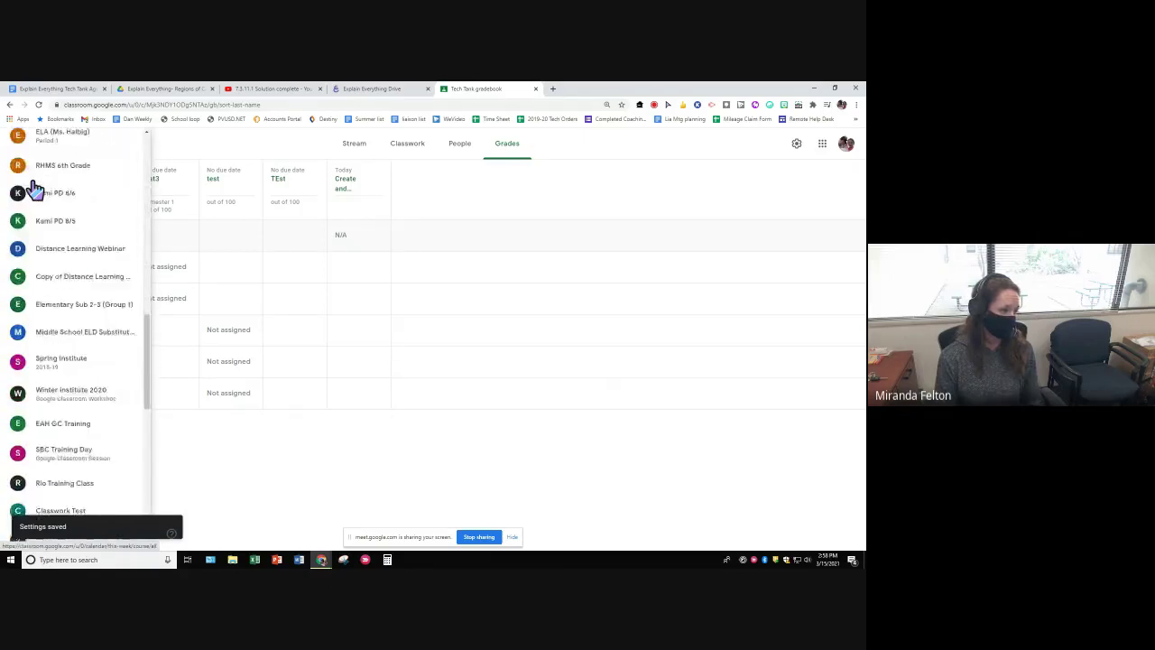
{"action": "scroll", "coordinate": [35, 187], "scroll_direction": "down", "scroll_amount": 2}
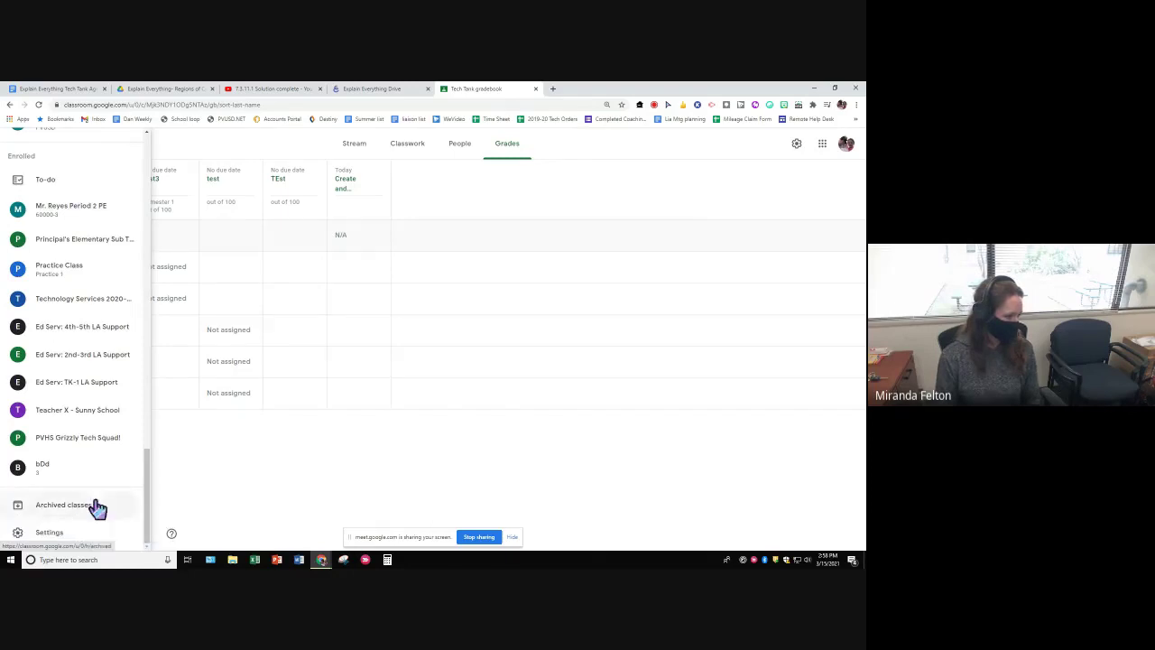
{"action": "left_click", "coordinate": [49, 532]}
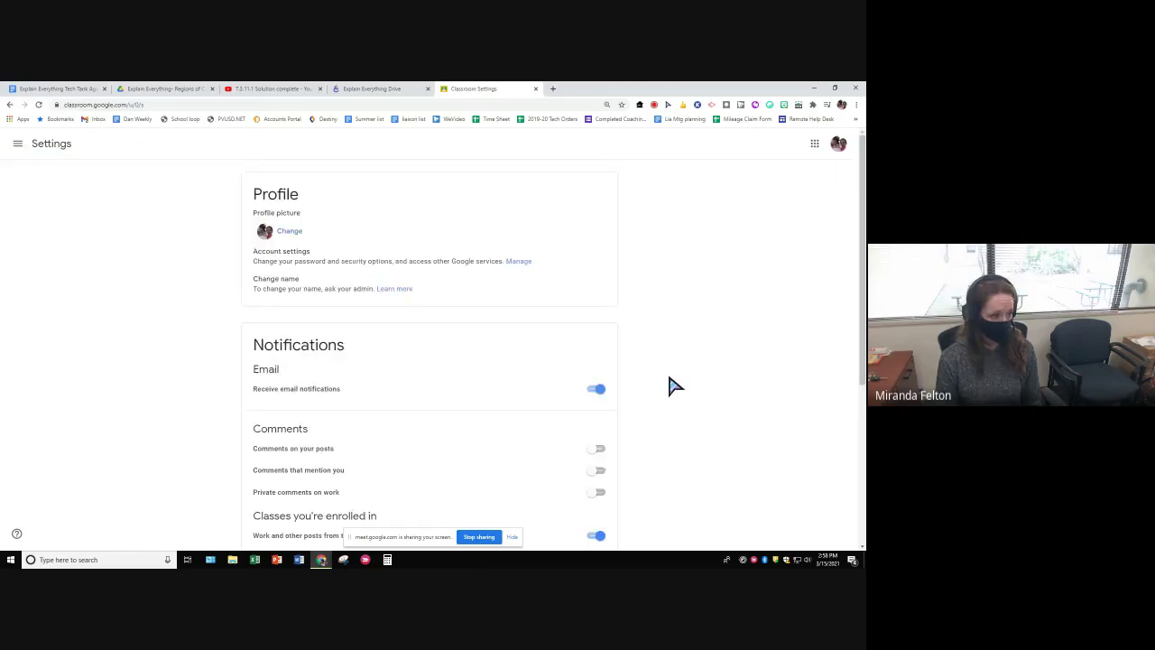
Turn off all Classroom email notifications and switch them back on
{"action": "scroll", "coordinate": [669, 378], "scroll_direction": "down", "scroll_amount": 1}
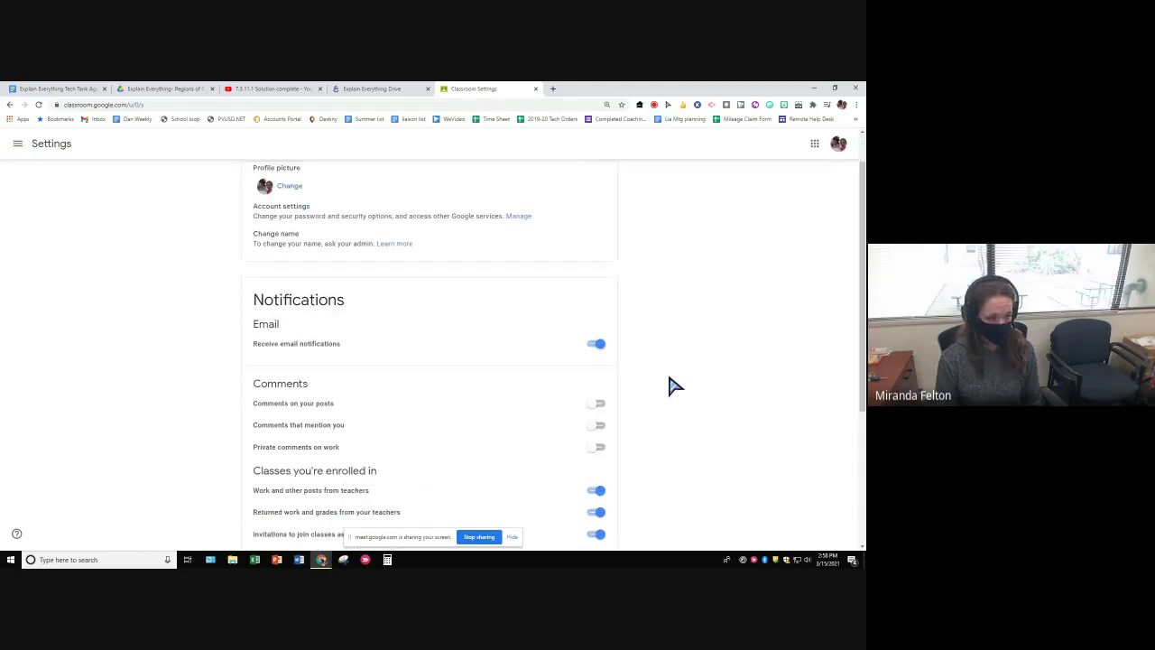
{"action": "left_click", "coordinate": [596, 344]}
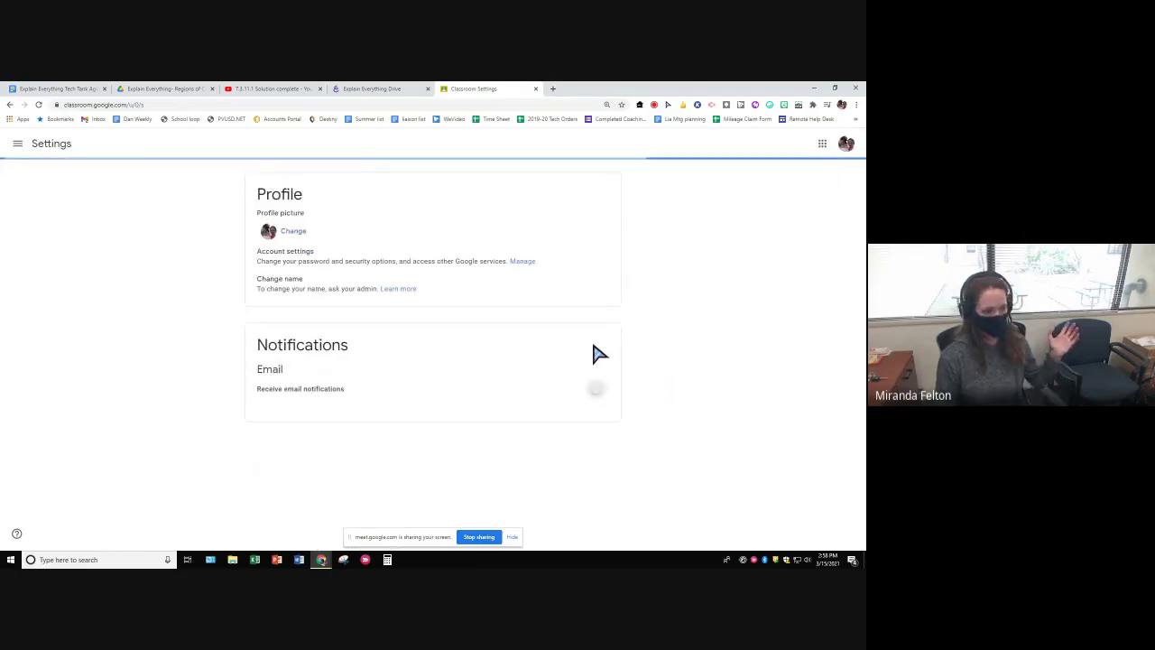
{"action": "left_click", "coordinate": [599, 391]}
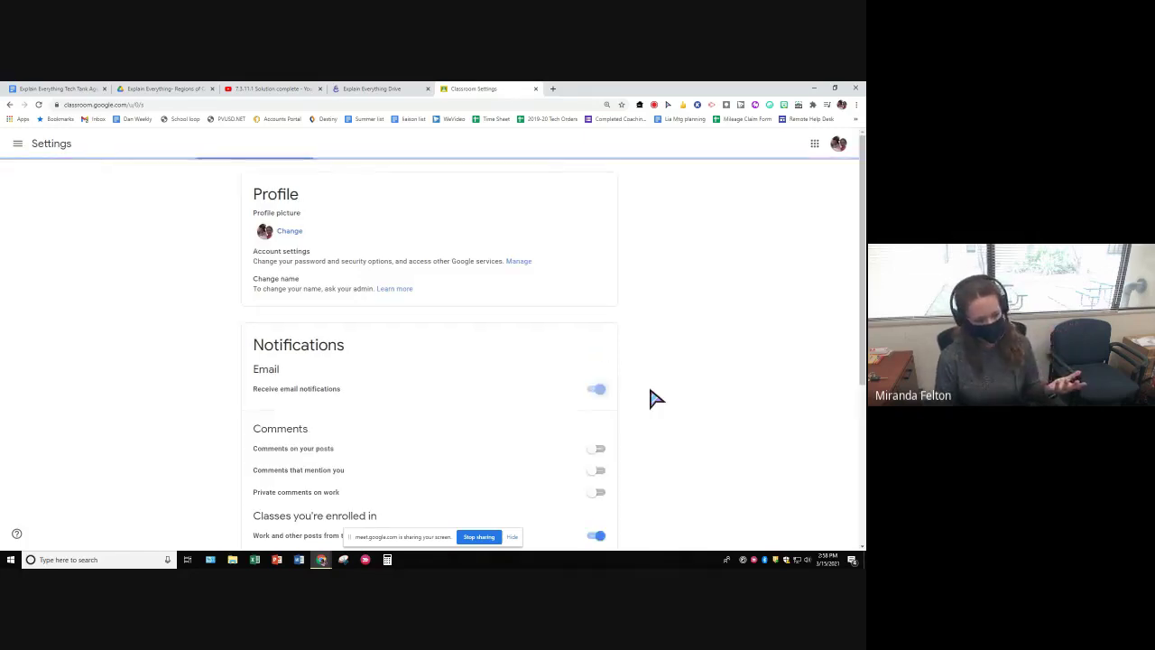
Turn on email notifications for comments on your posts, switch them off again and go to the class notifications section
{"action": "scroll", "coordinate": [652, 392], "scroll_direction": "down", "scroll_amount": 3}
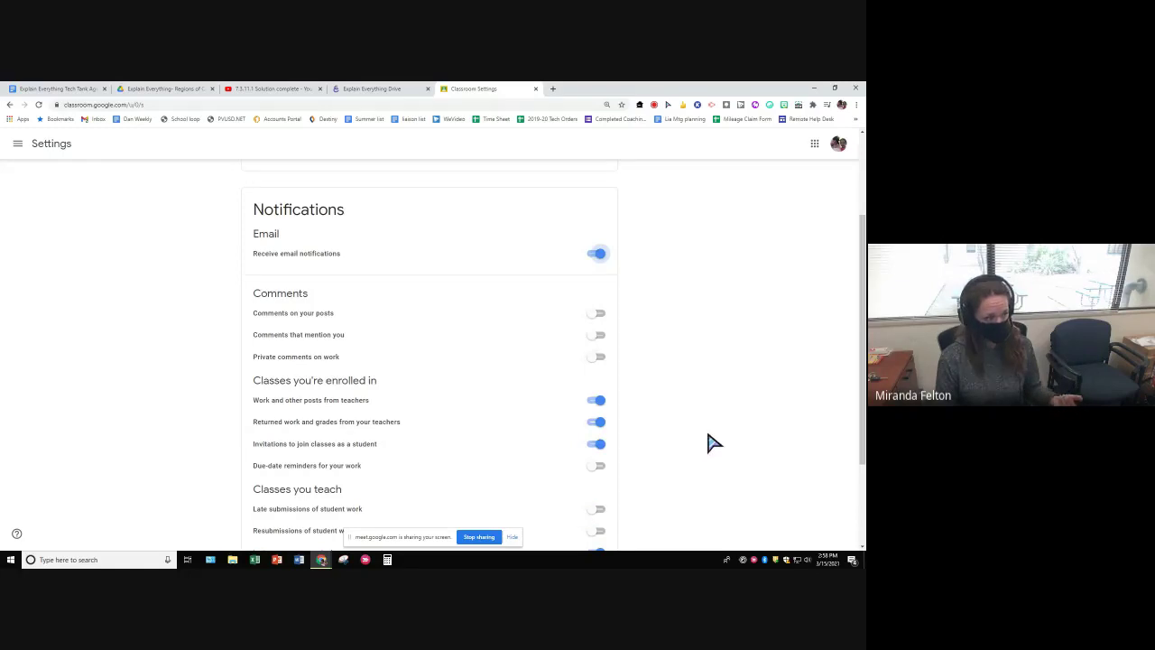
{"action": "scroll", "coordinate": [711, 442], "scroll_direction": "down", "scroll_amount": 2}
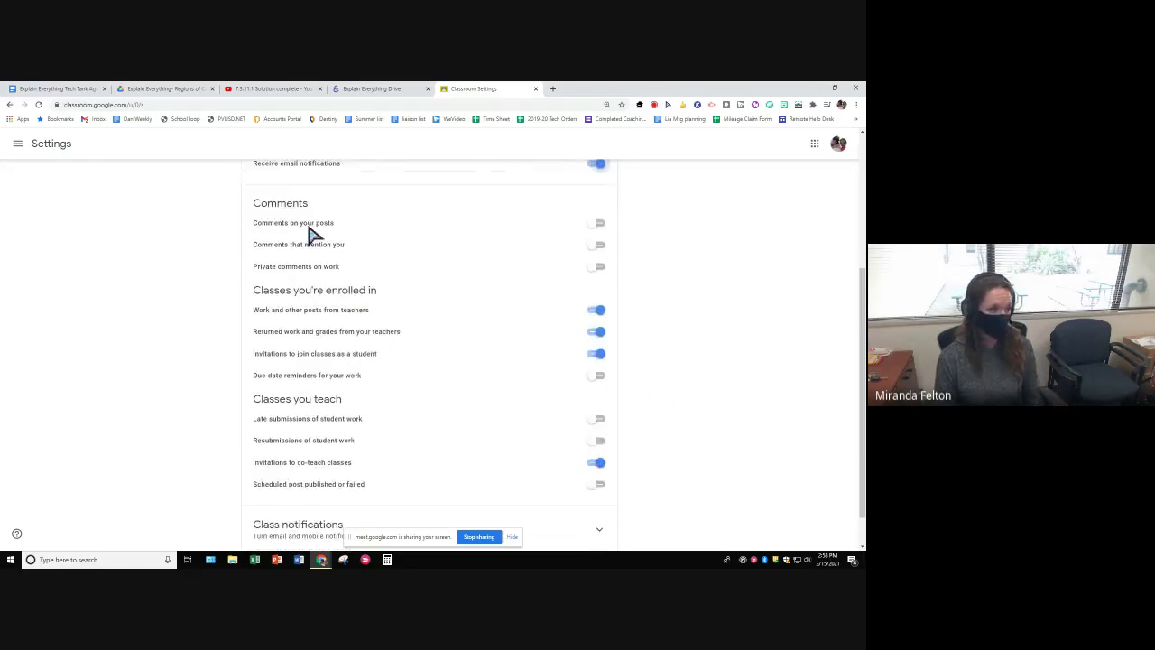
{"action": "left_click", "coordinate": [596, 223]}
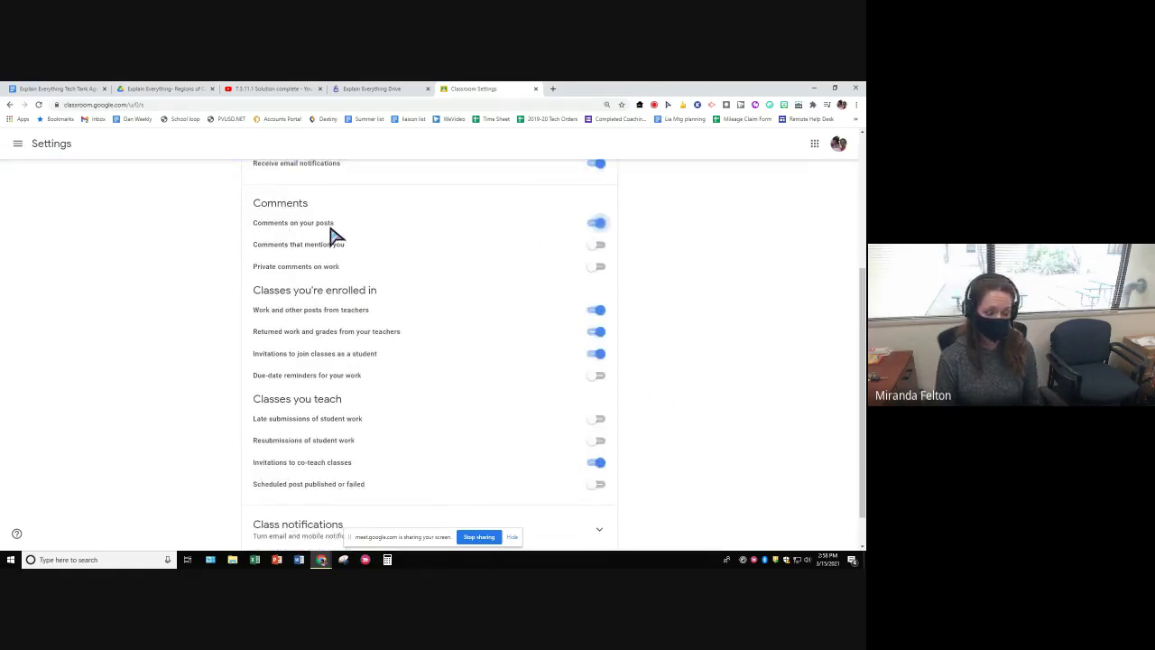
{"action": "left_click", "coordinate": [596, 223]}
{"action": "scroll", "coordinate": [606, 256], "scroll_direction": "down", "scroll_amount": 1}
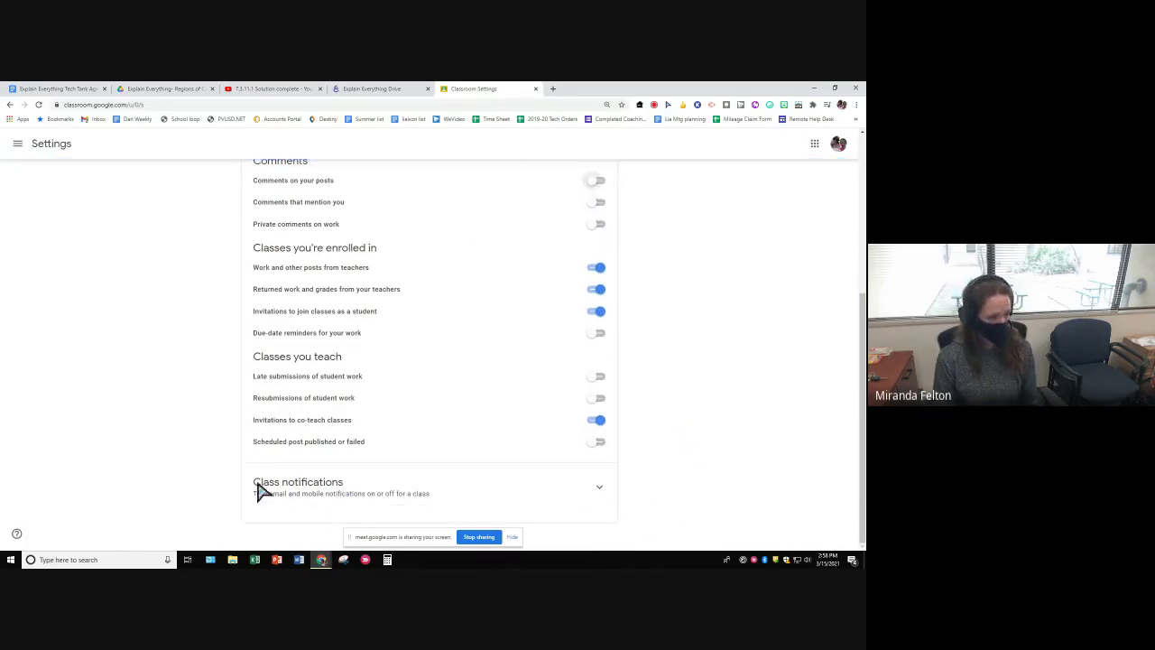
Expand the class notifications list and turn off notifications for the P3 Math3/PreCal class
{"action": "left_click", "coordinate": [601, 488]}
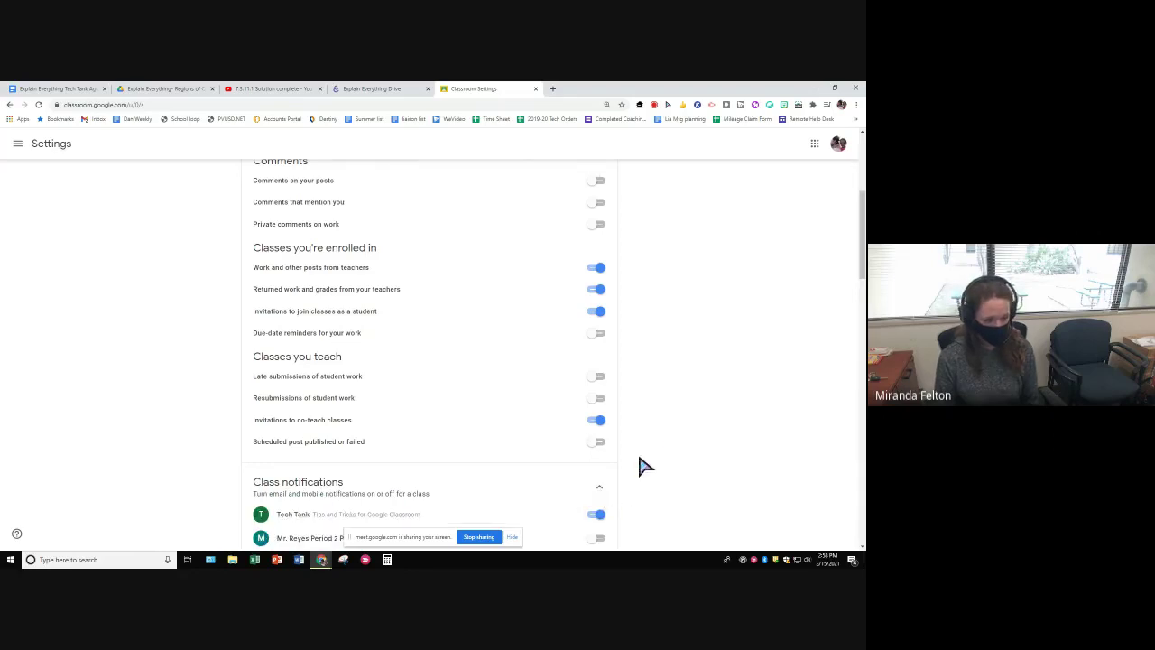
{"action": "scroll", "coordinate": [652, 443], "scroll_direction": "down", "scroll_amount": 2}
{"action": "scroll", "coordinate": [654, 440], "scroll_direction": "down", "scroll_amount": 1}
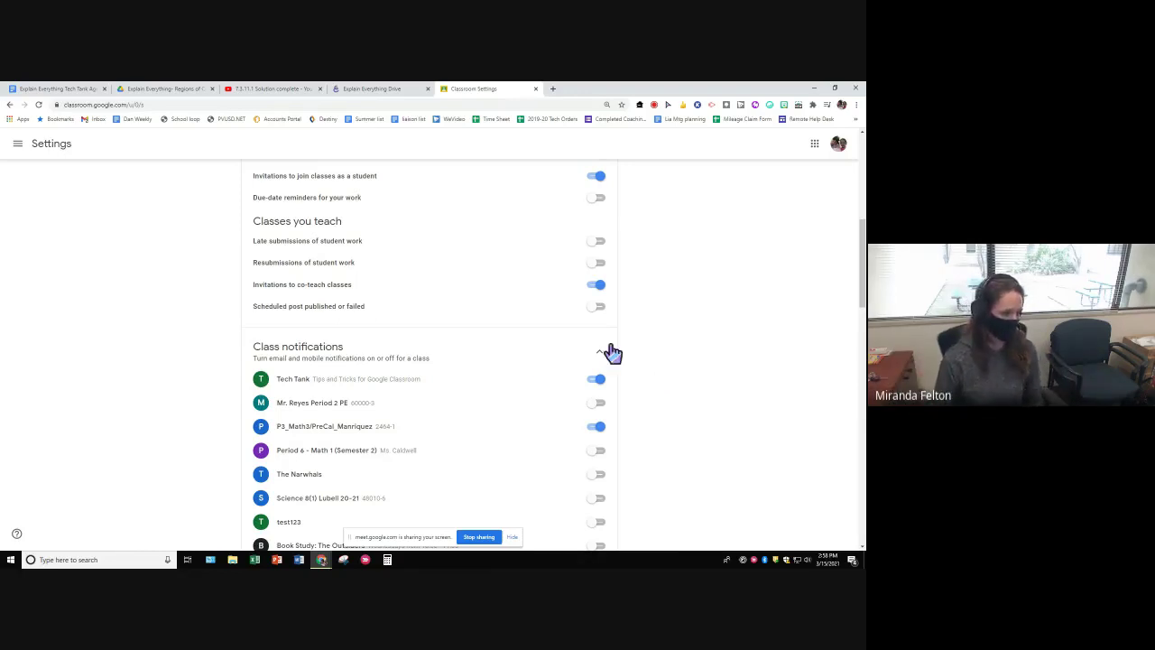
{"action": "scroll", "coordinate": [255, 308], "scroll_direction": "down", "scroll_amount": 1}
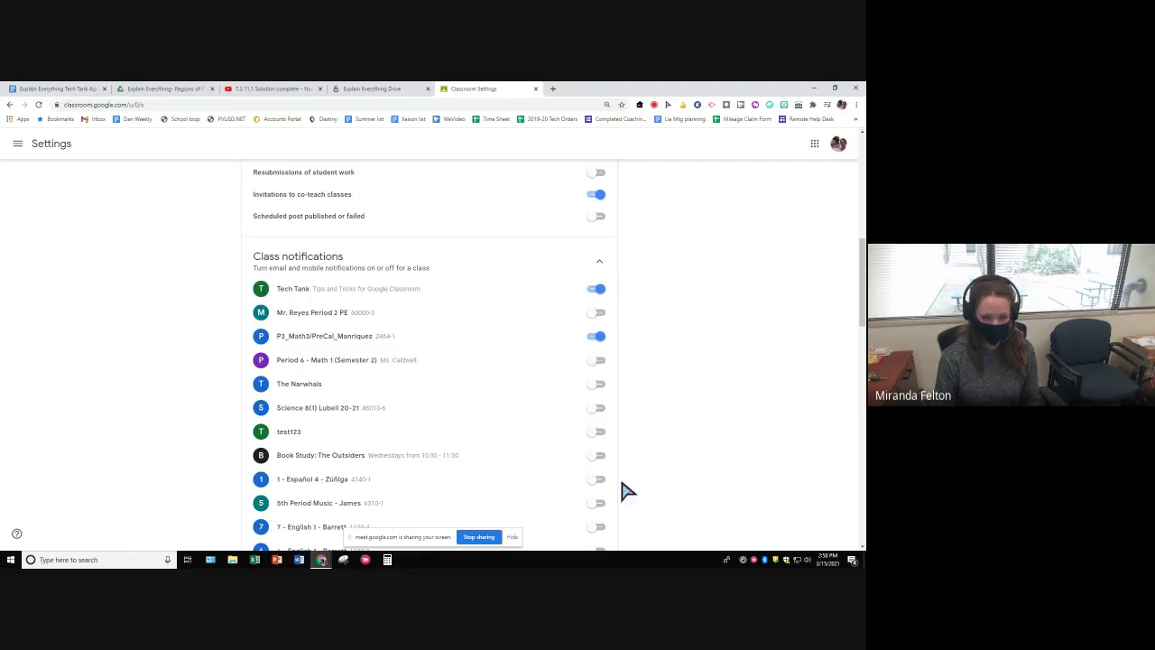
{"action": "scroll", "coordinate": [732, 434], "scroll_direction": "down", "scroll_amount": 3}
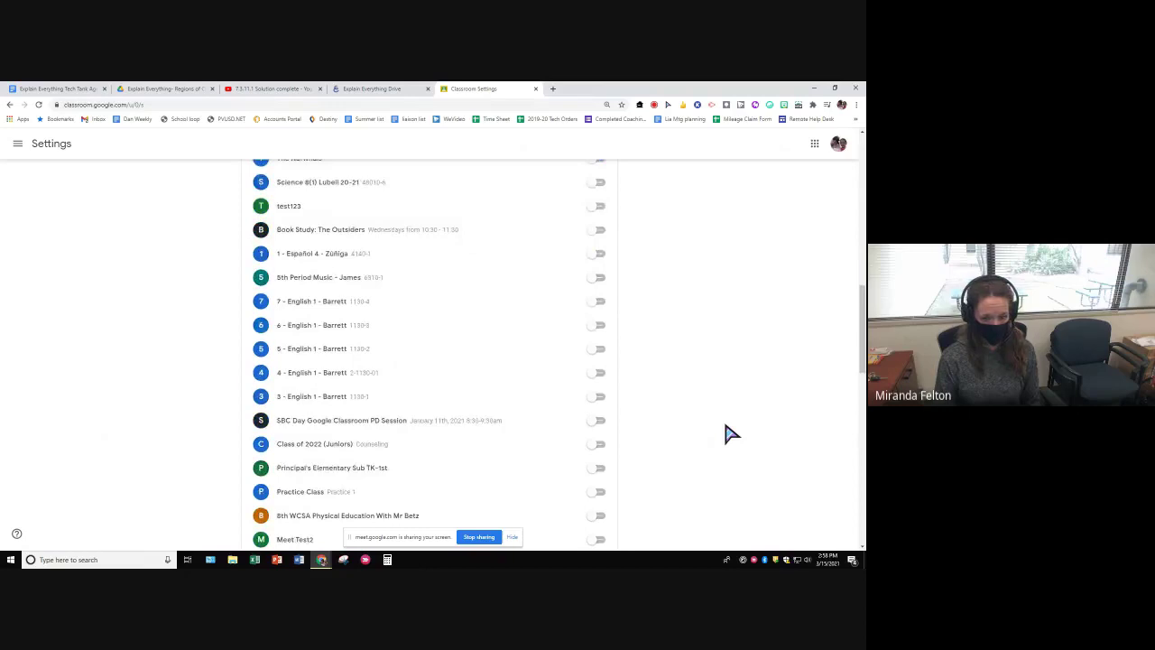
{"action": "scroll", "coordinate": [731, 434], "scroll_direction": "up", "scroll_amount": 4}
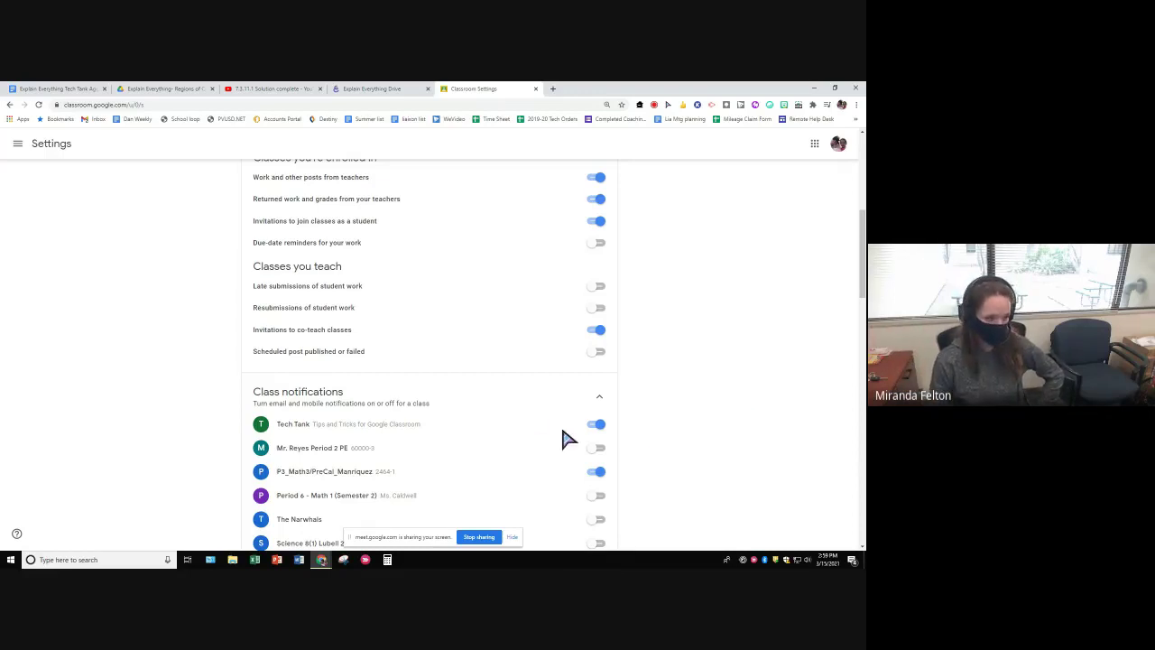
{"action": "scroll", "coordinate": [644, 441], "scroll_direction": "down", "scroll_amount": 2}
{"action": "left_click", "coordinate": [594, 382]}
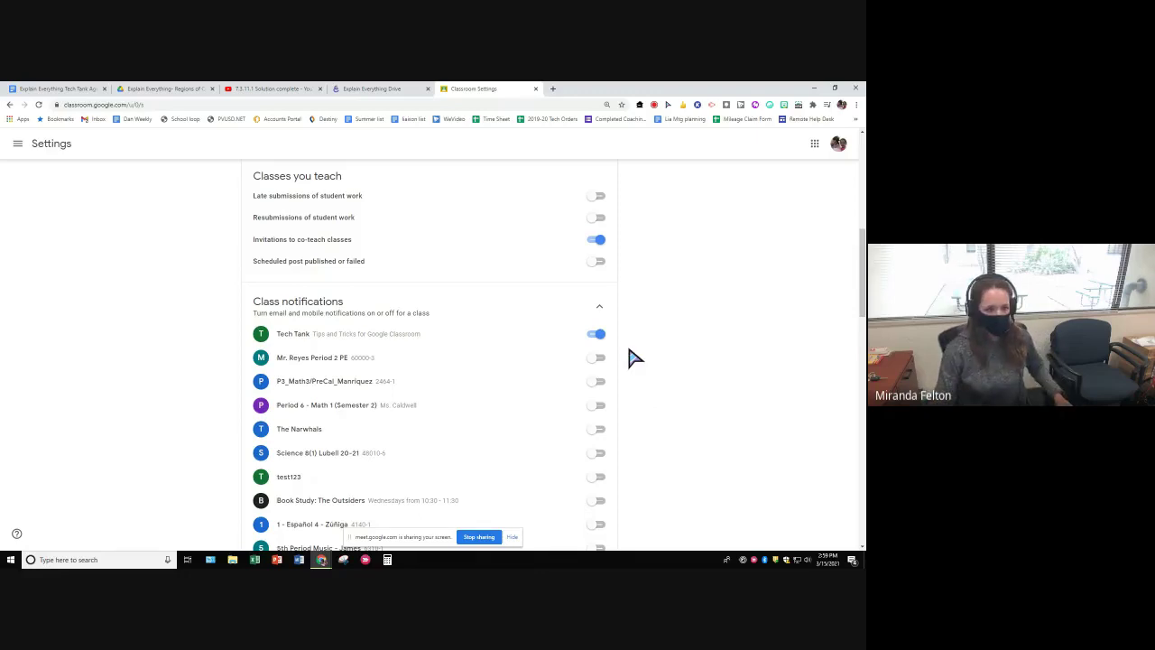
Leave the account settings and open the Tech Tank class stream
{"action": "scroll", "coordinate": [635, 357], "scroll_direction": "up", "scroll_amount": 10}
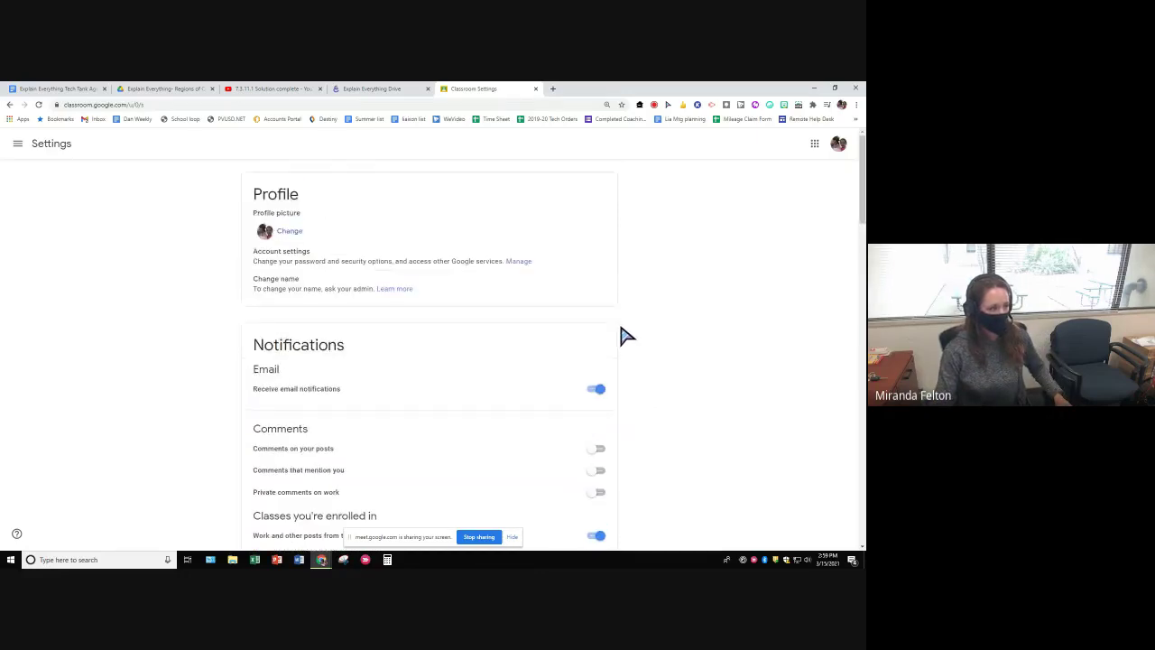
{"action": "left_click", "coordinate": [17, 144]}
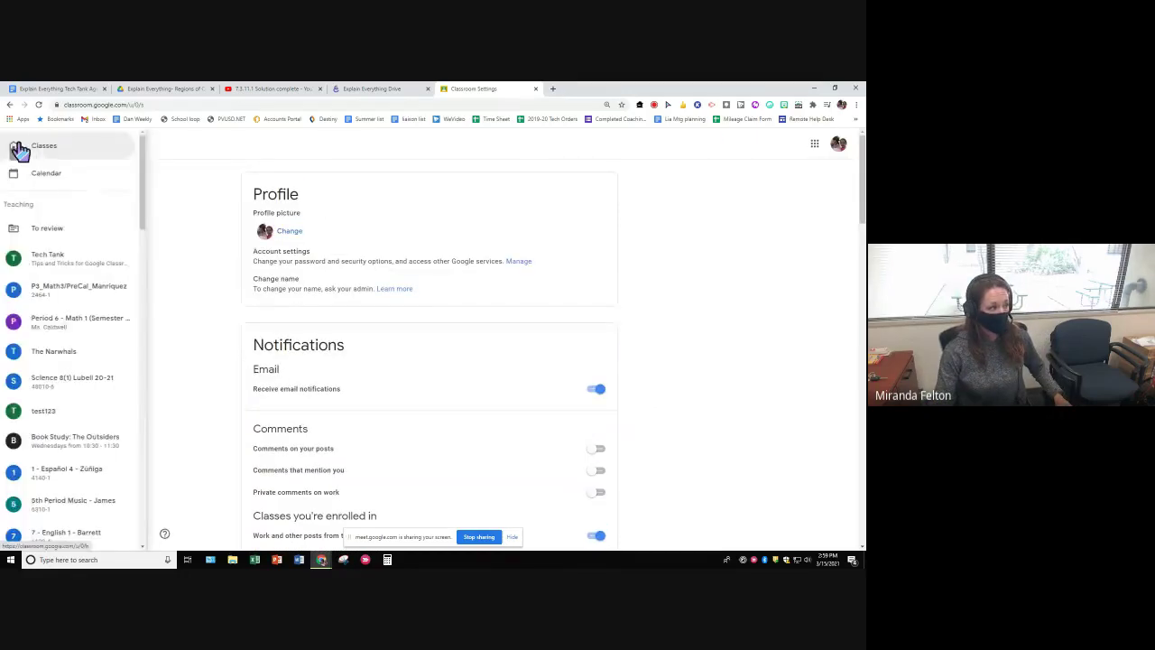
{"action": "left_click", "coordinate": [70, 262]}
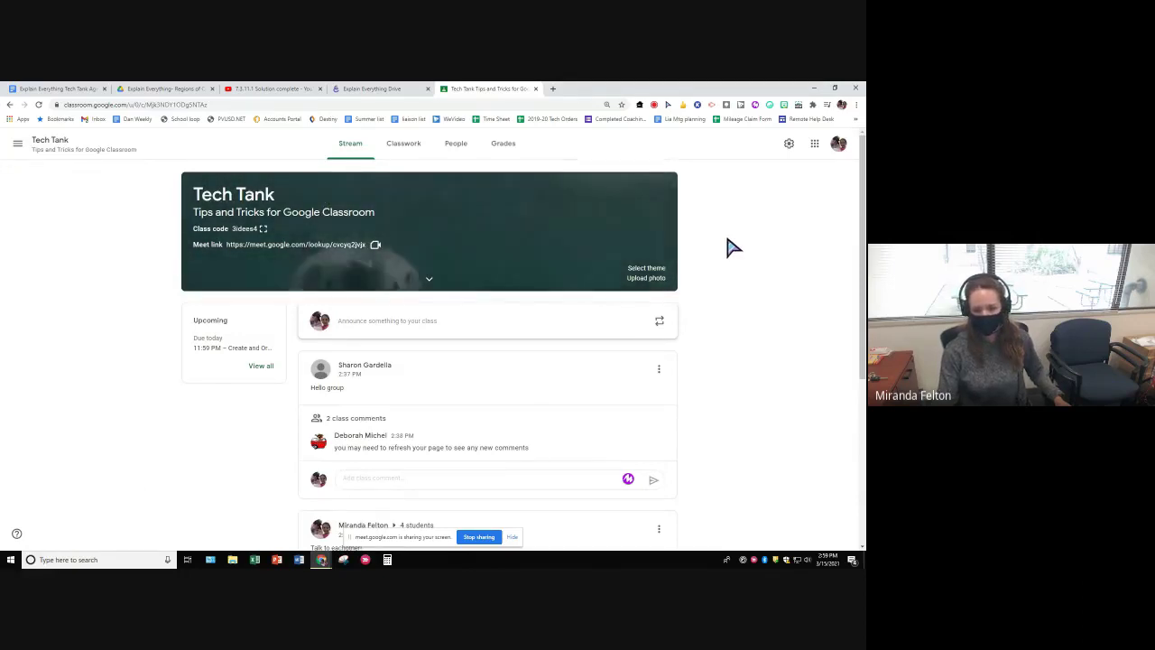
View the photo upload option for the class banner, browse the computer's files for an image, and close without choosing one
{"action": "left_click", "coordinate": [652, 279]}
{"action": "left_click", "coordinate": [681, 193]}
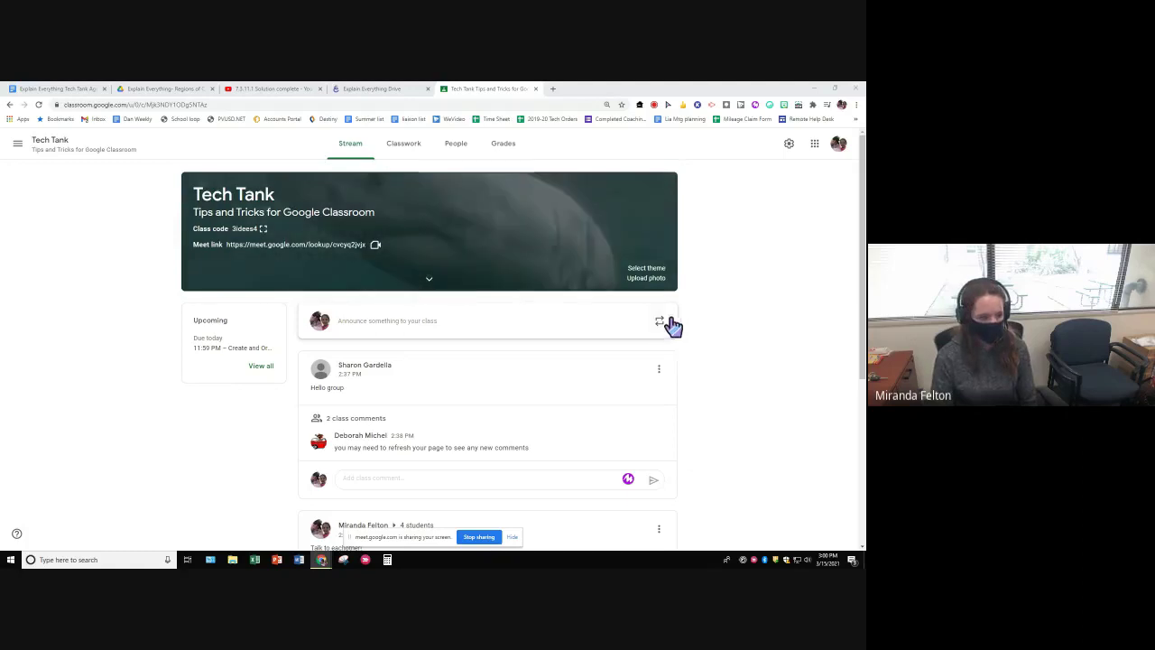
{"action": "left_click", "coordinate": [642, 279]}
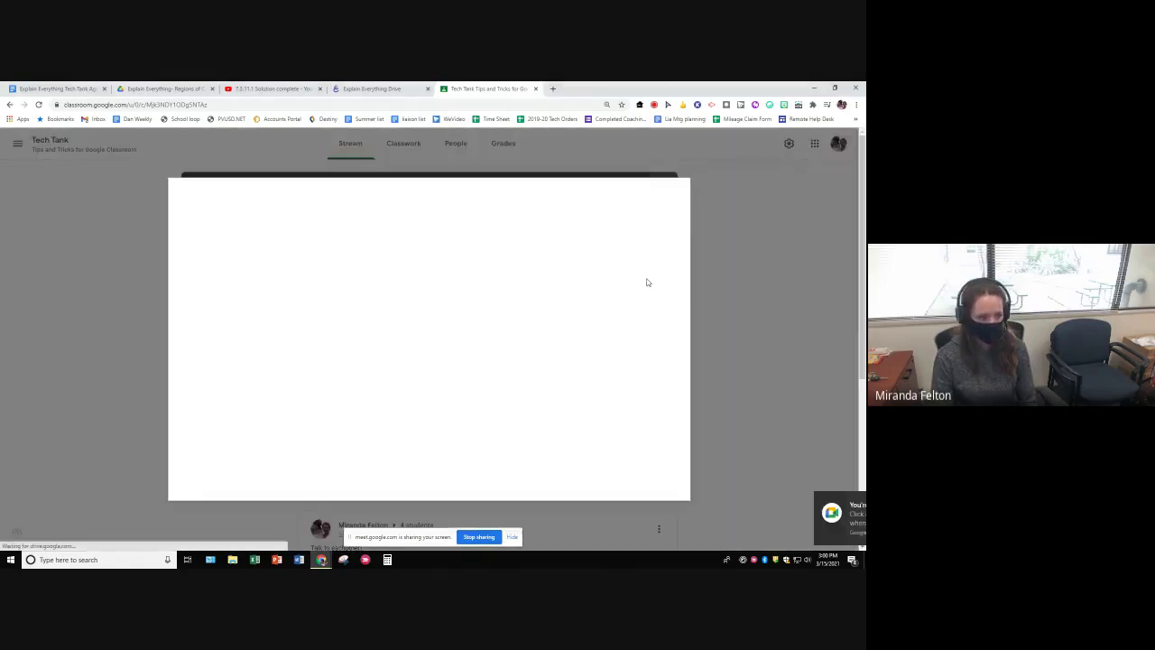
{"action": "left_click", "coordinate": [428, 394]}
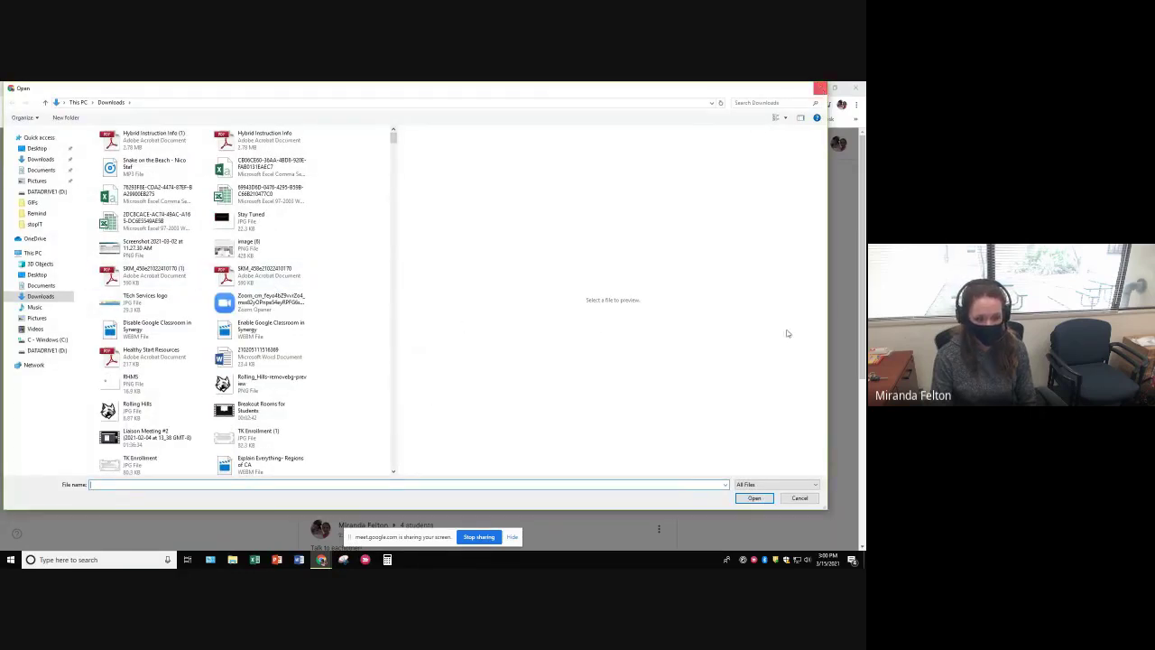
{"action": "left_click", "coordinate": [799, 498]}
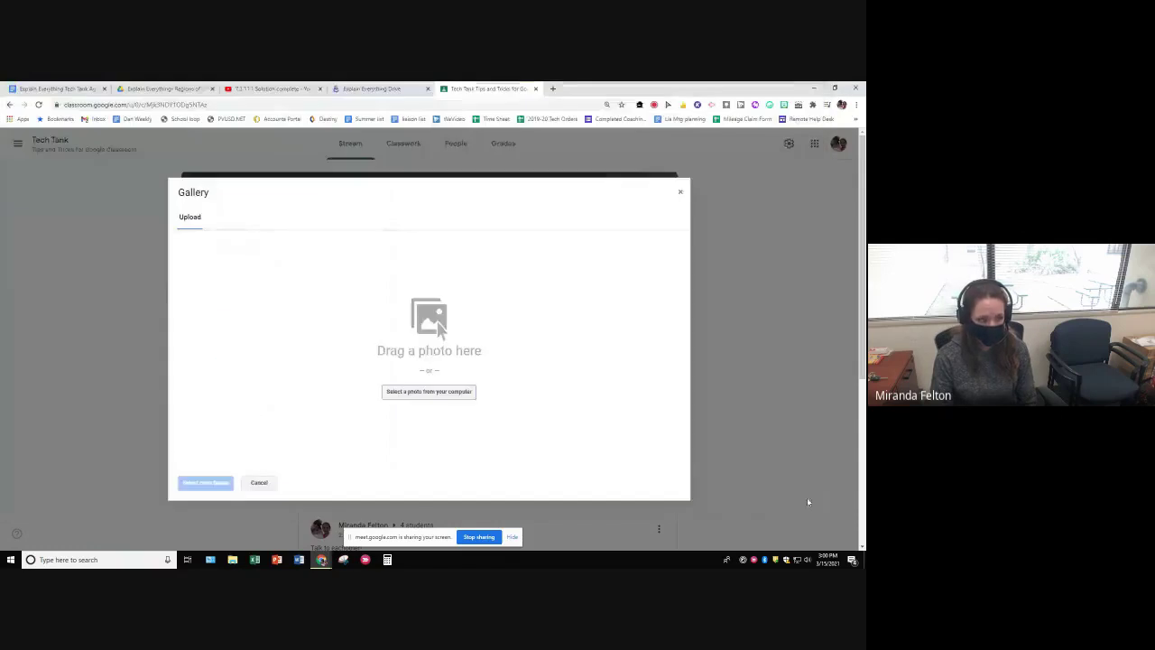
{"action": "left_click", "coordinate": [681, 199]}
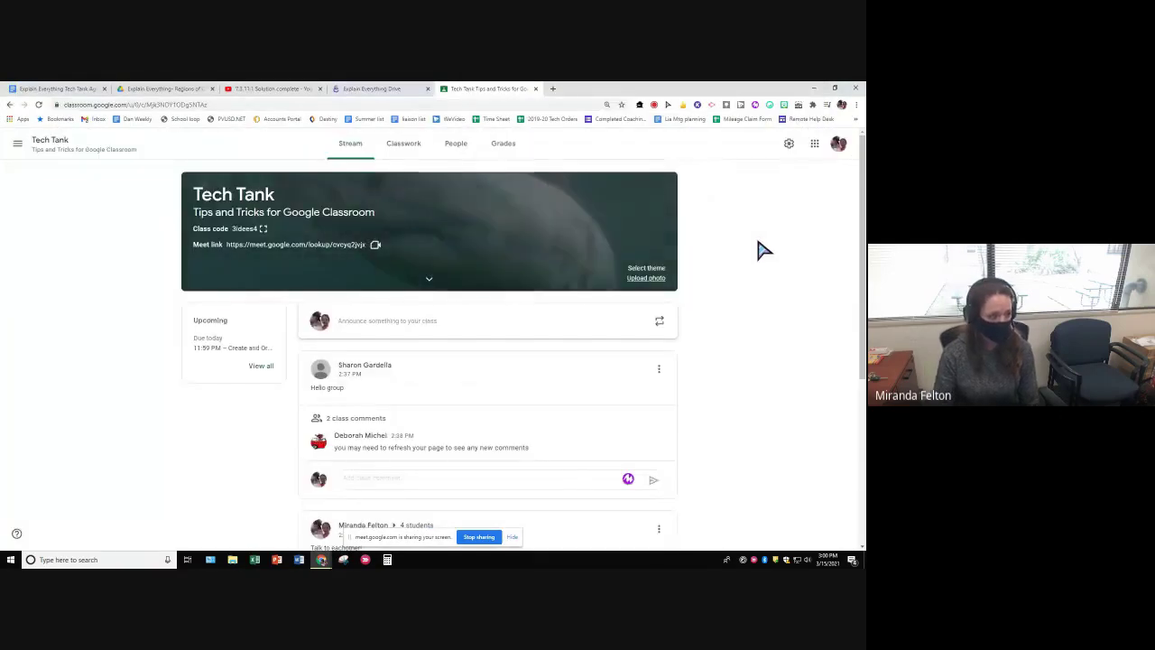